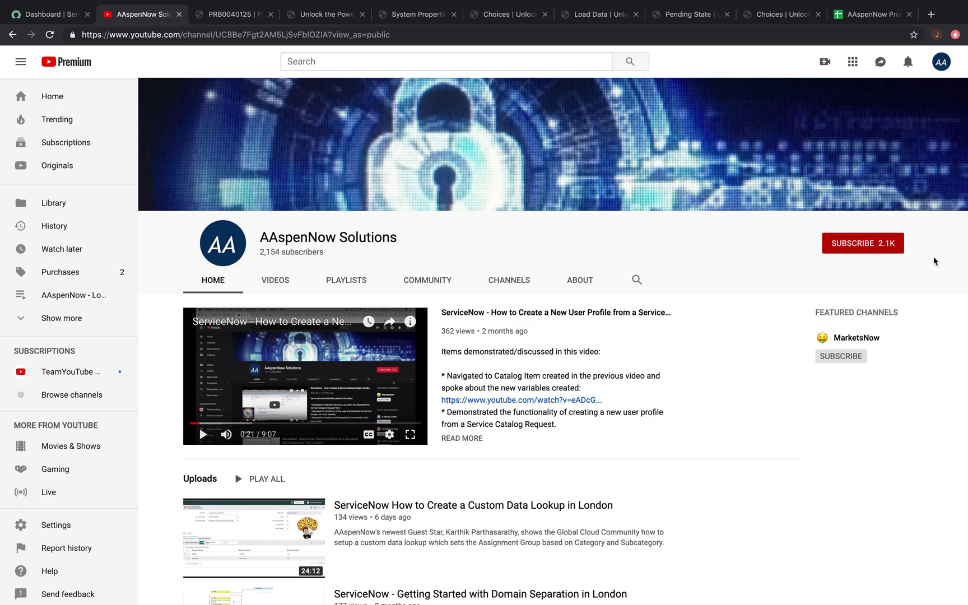
scroll(718, 382, "down", 2)
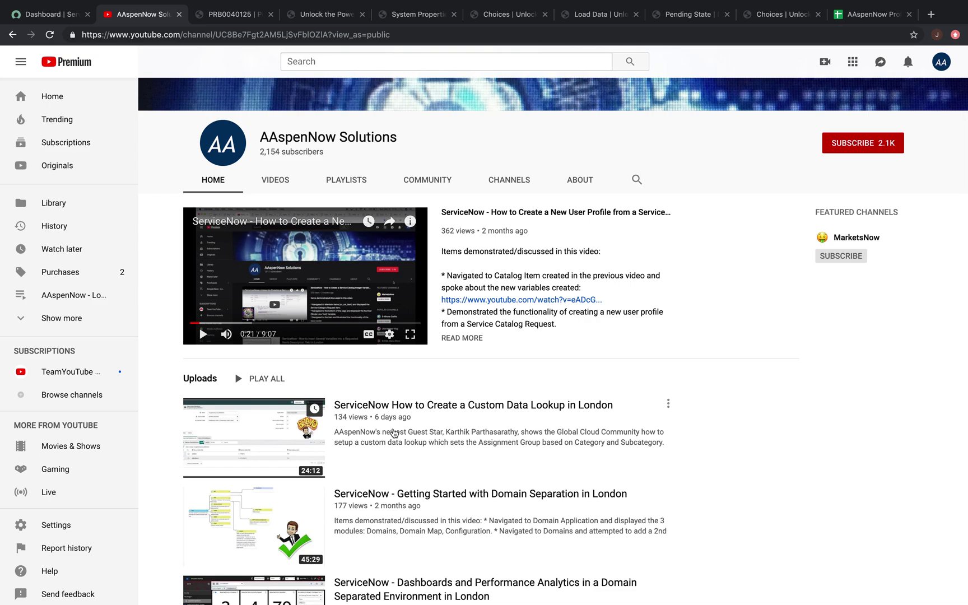
scroll(392, 433, "down", 1)
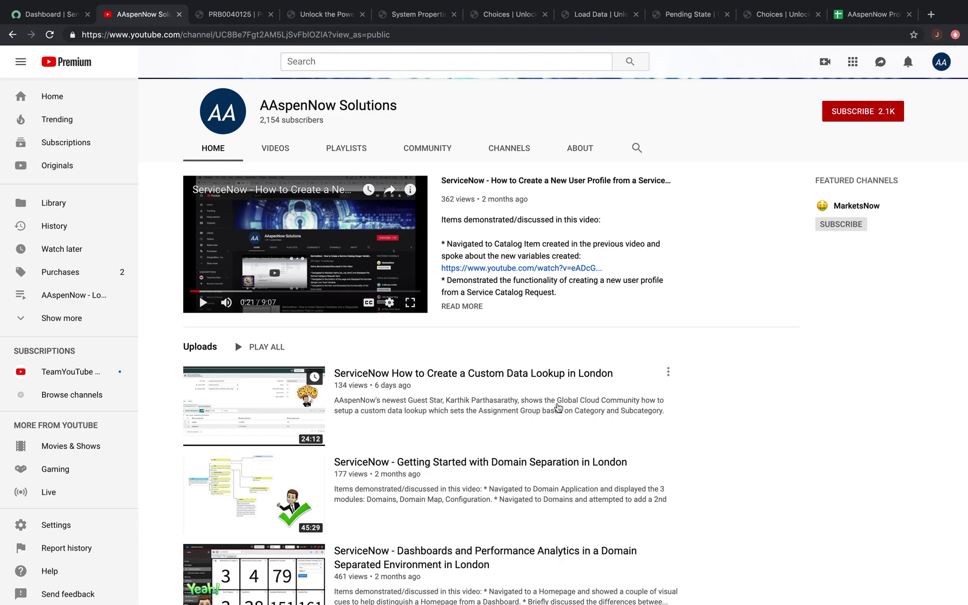
scroll(558, 407, "up", 3)
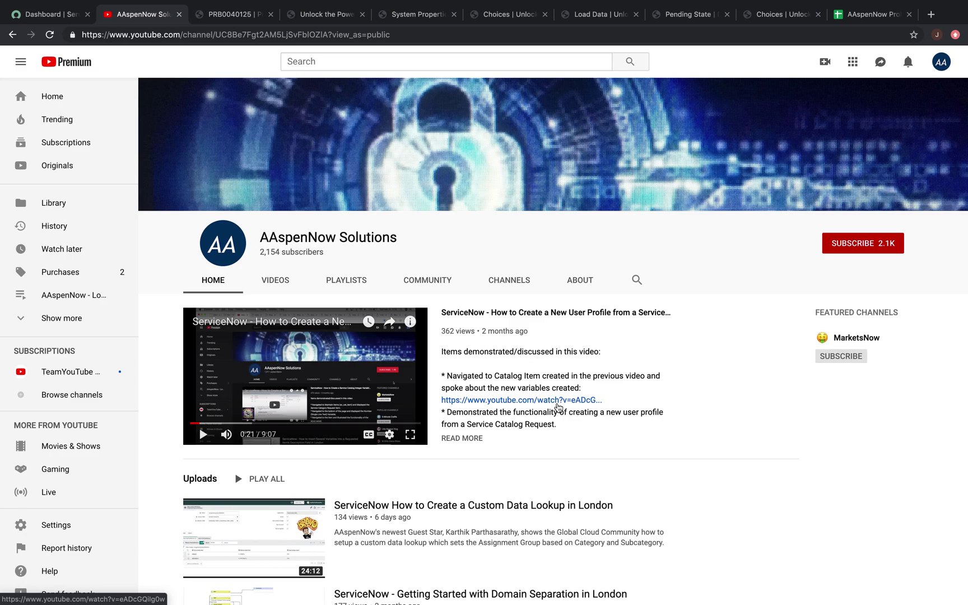
Step: Switch the session domain to TOP while on the new problem record
left_click(222, 18)
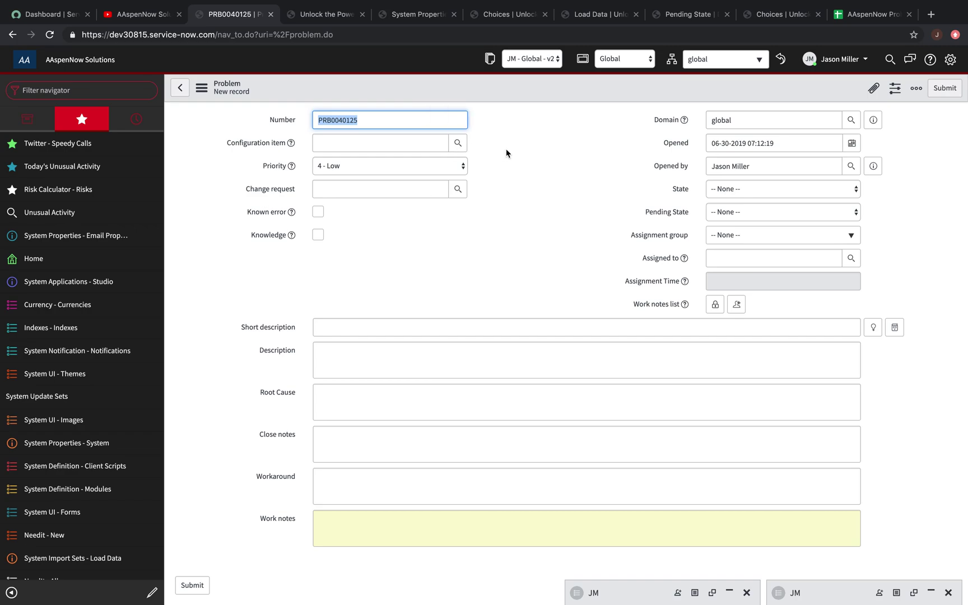
left_click(765, 66)
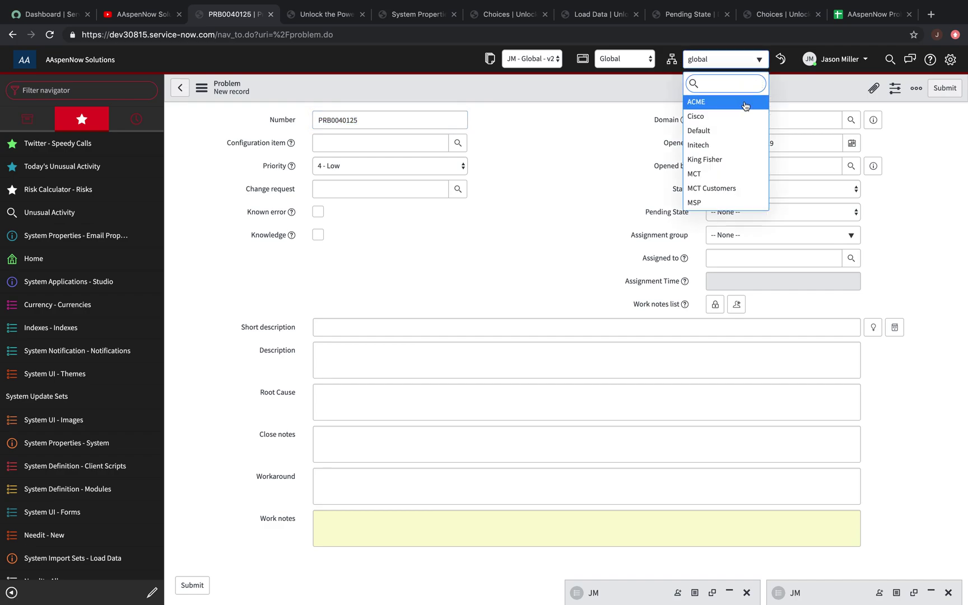
scroll(738, 148, "down", 3)
scroll(738, 147, "up", 3)
scroll(710, 125, "down", 2)
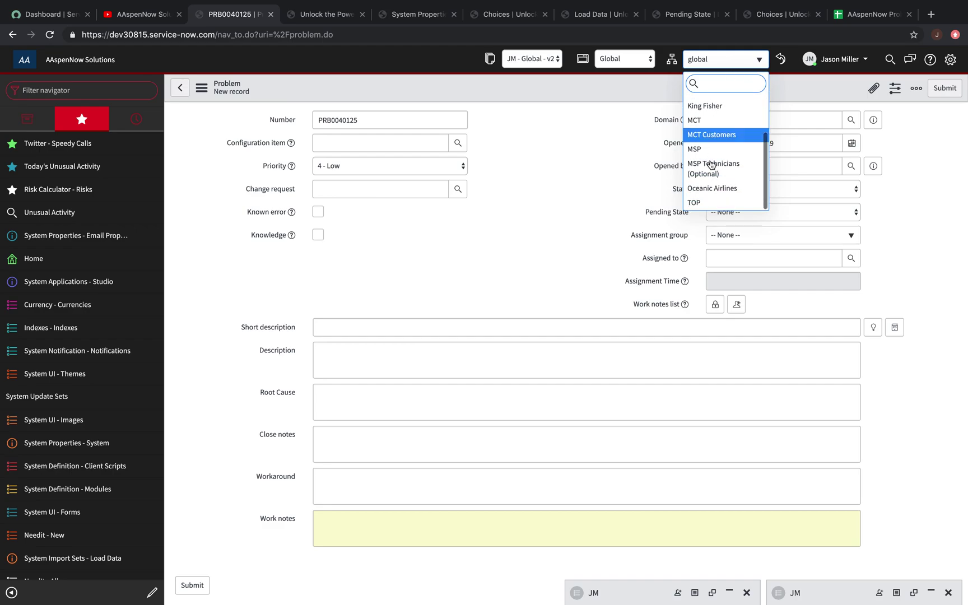
left_click(704, 204)
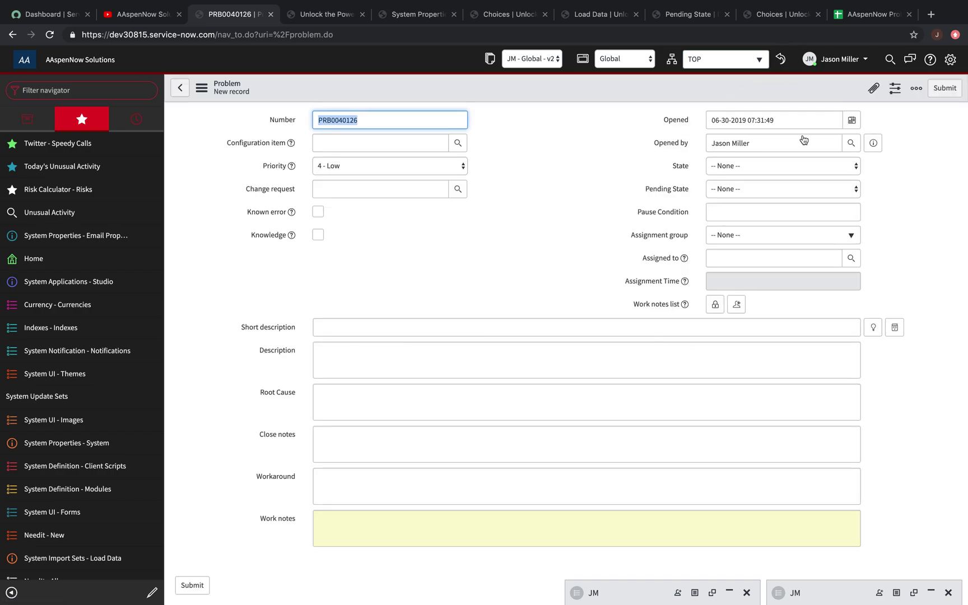
Step: Return the session domain to global and check the choices offered for Pending State on the problem form
left_click(780, 61)
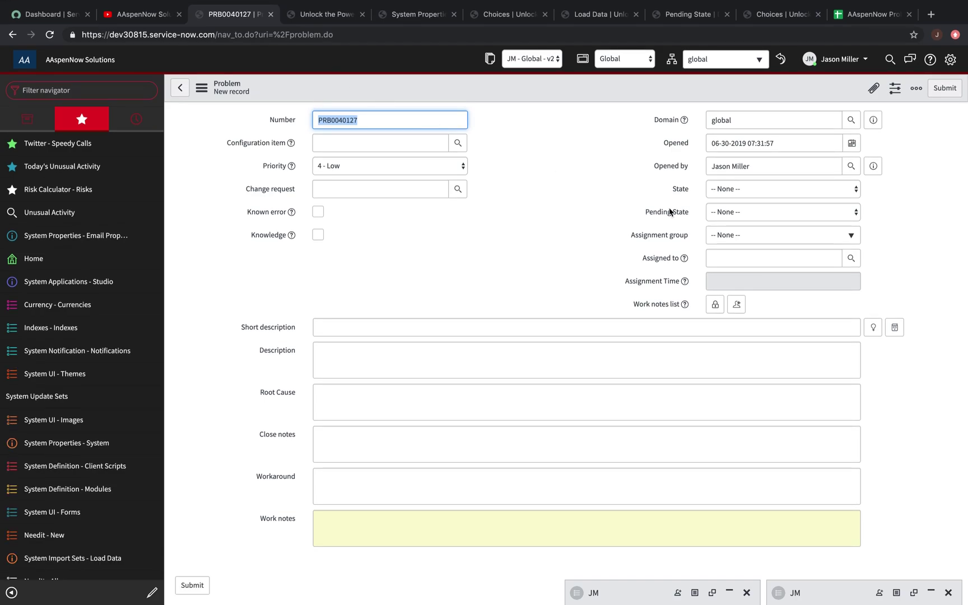
left_click(736, 218)
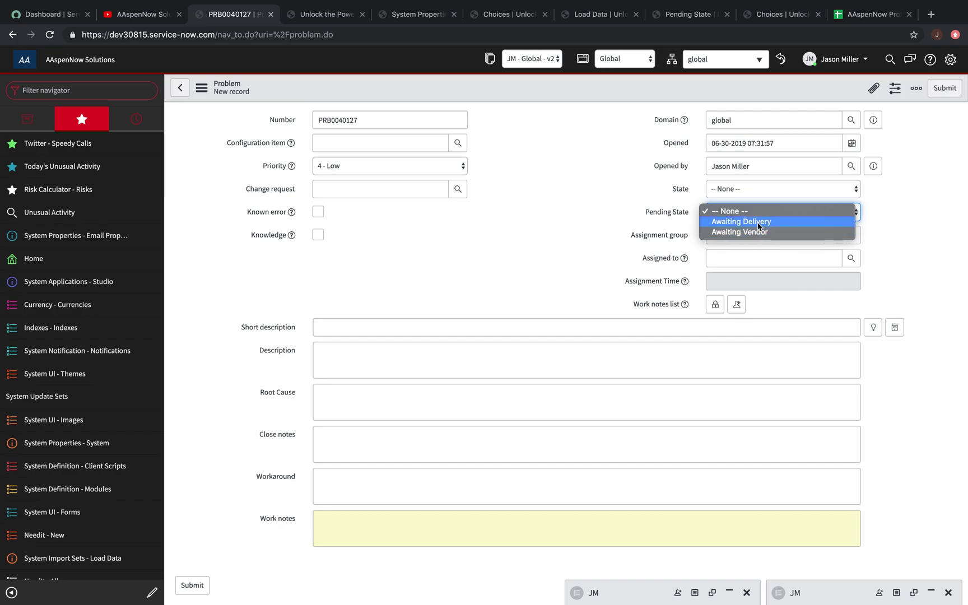
left_click(539, 172)
Step: Open the domain hierarchy map and reload it so that it uses the current session domain
left_click(315, 16)
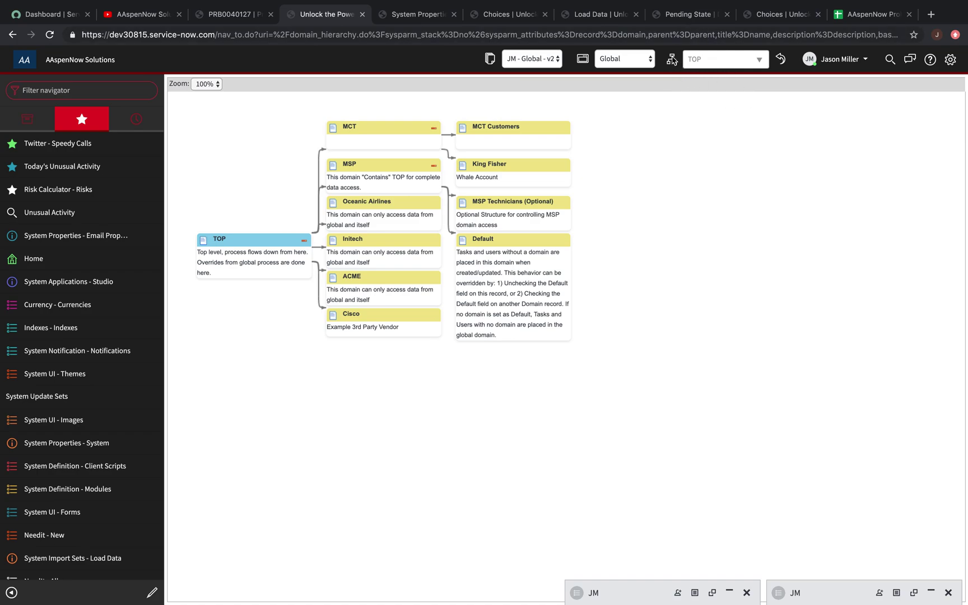
left_click(248, 17)
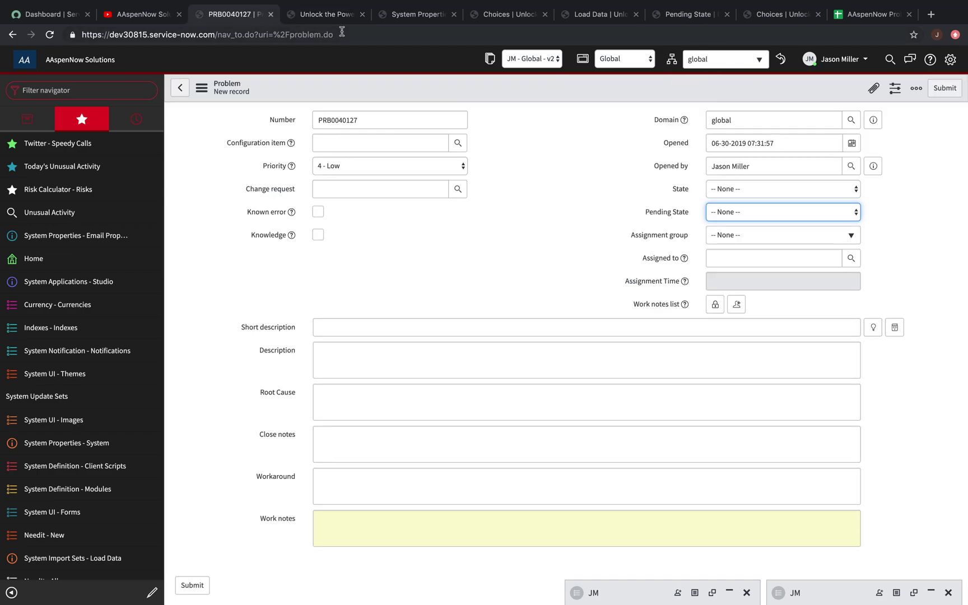
left_click(328, 20)
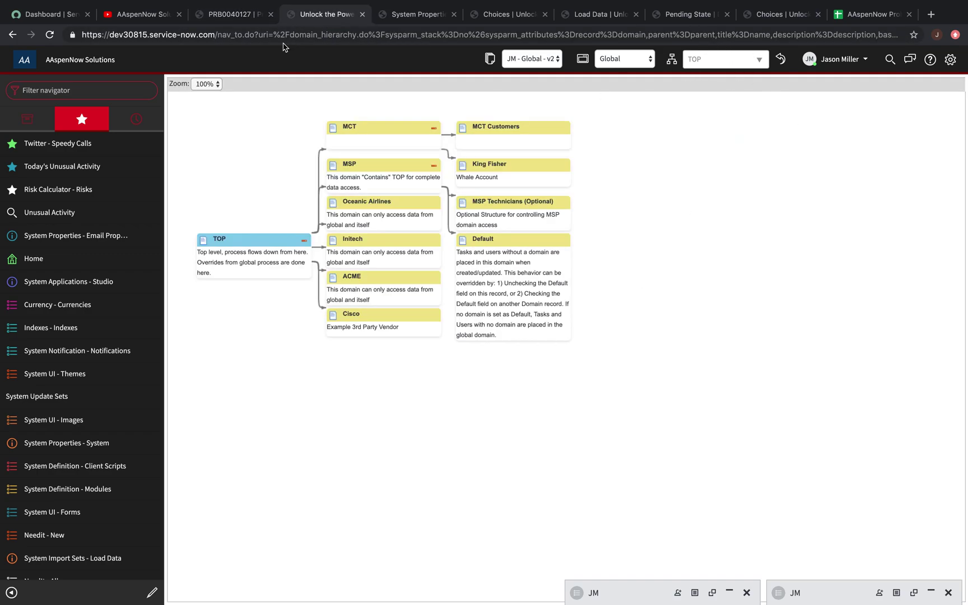
left_click(50, 35)
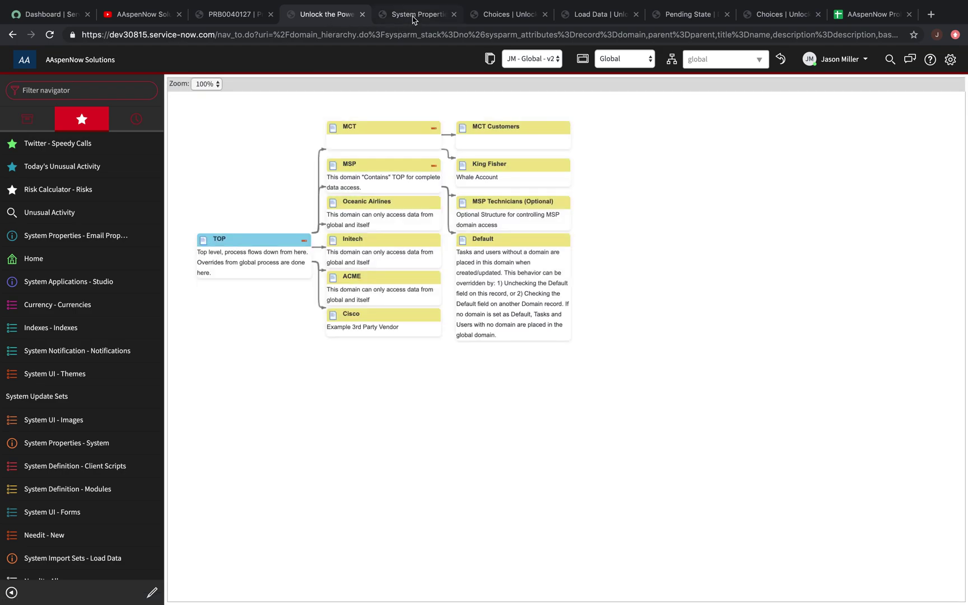
Step: Review the system properties whose names contain "domain", along with their values
left_click(412, 17)
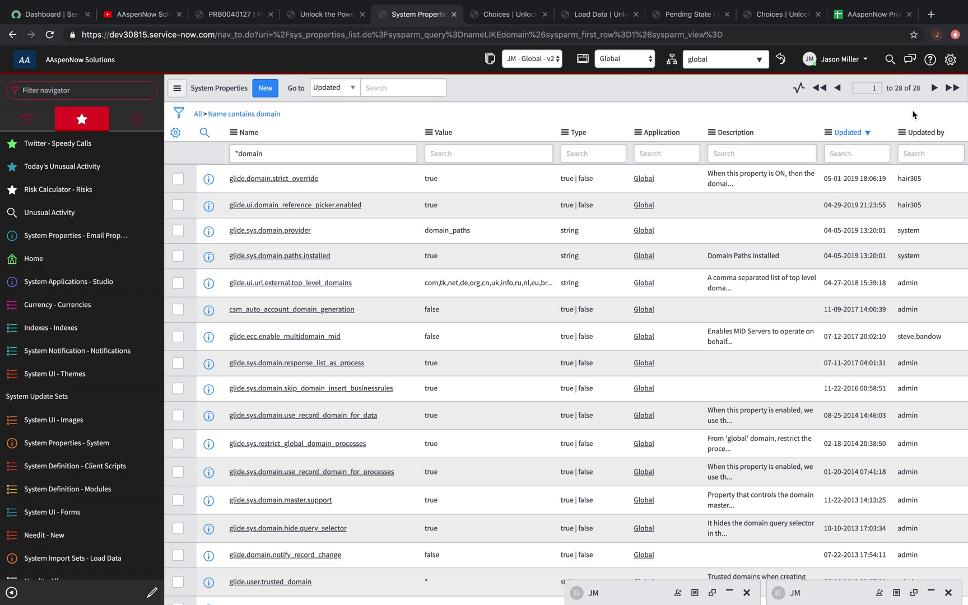
scroll(476, 355, "down", 2)
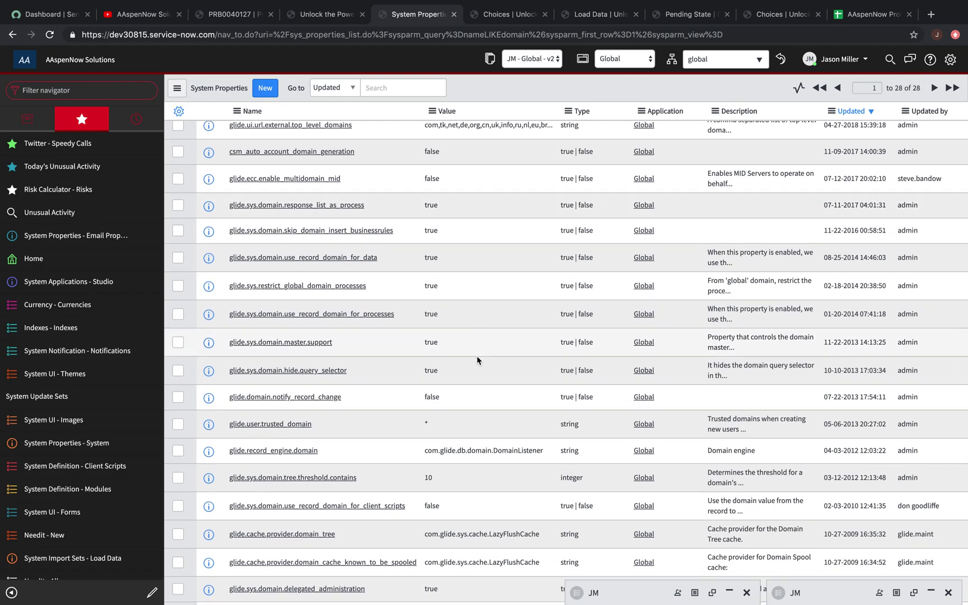
scroll(476, 356, "down", 3)
scroll(477, 355, "down", 3)
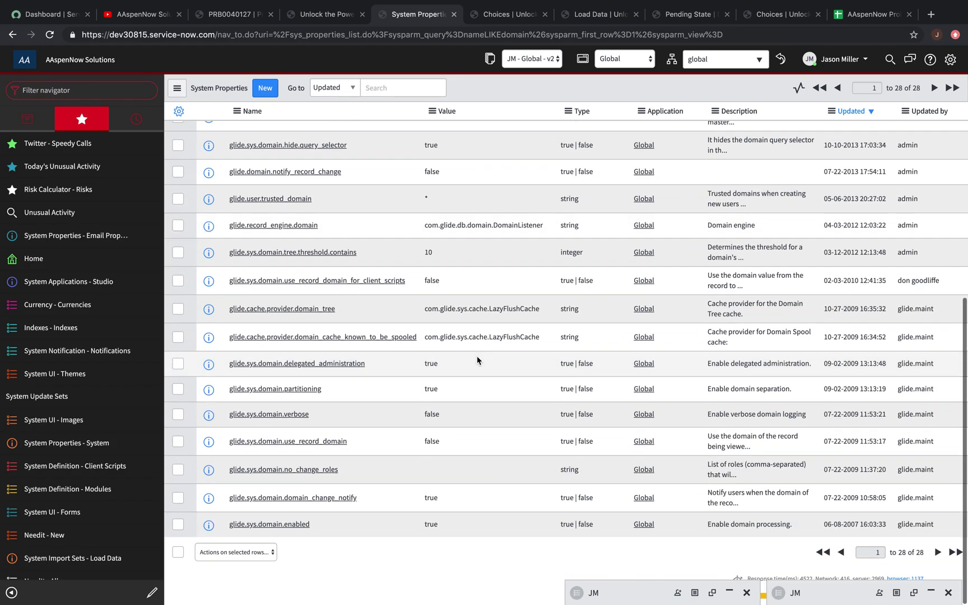
scroll(476, 355, "up", 10)
scroll(478, 359, "down", 5)
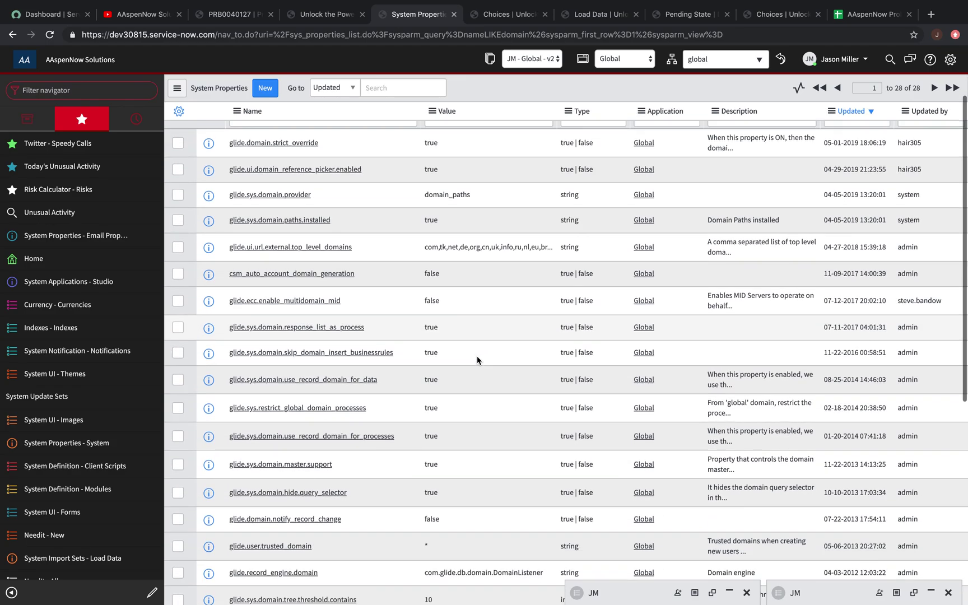
scroll(476, 355, "up", 5)
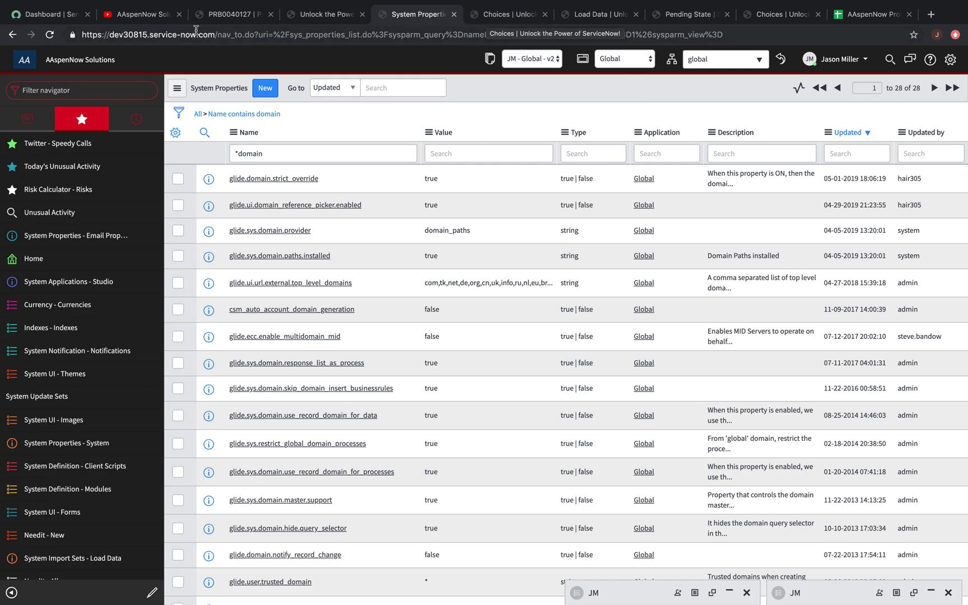
Step: Expand the domain scope of the filtered Choices list
left_click(510, 17)
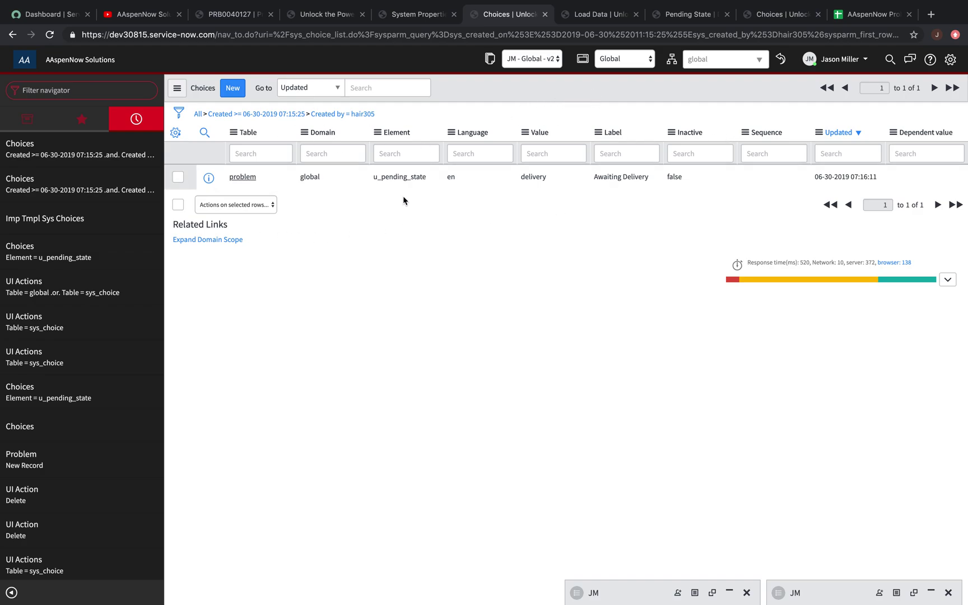
left_click(205, 243)
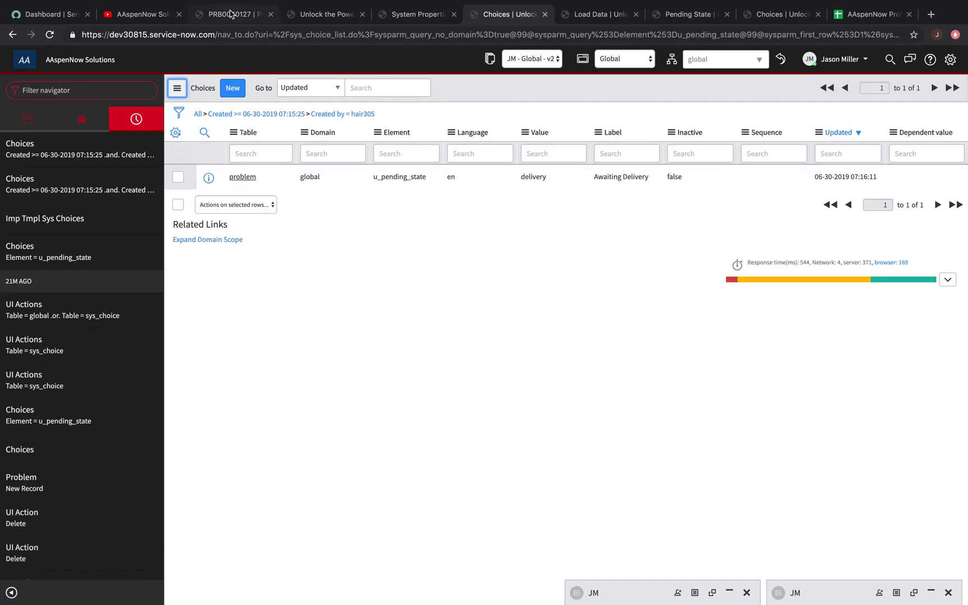
Step: Reload the new problem form and try both Pending State choices, Awaiting Delivery first, ending on Awaiting Vendor
left_click(229, 12)
right_click(502, 78)
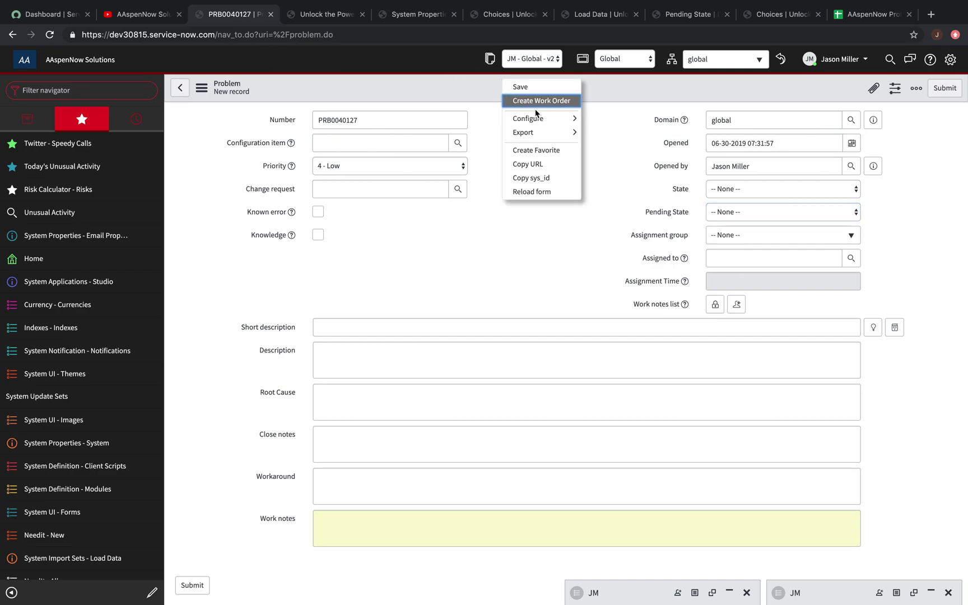
left_click(537, 192)
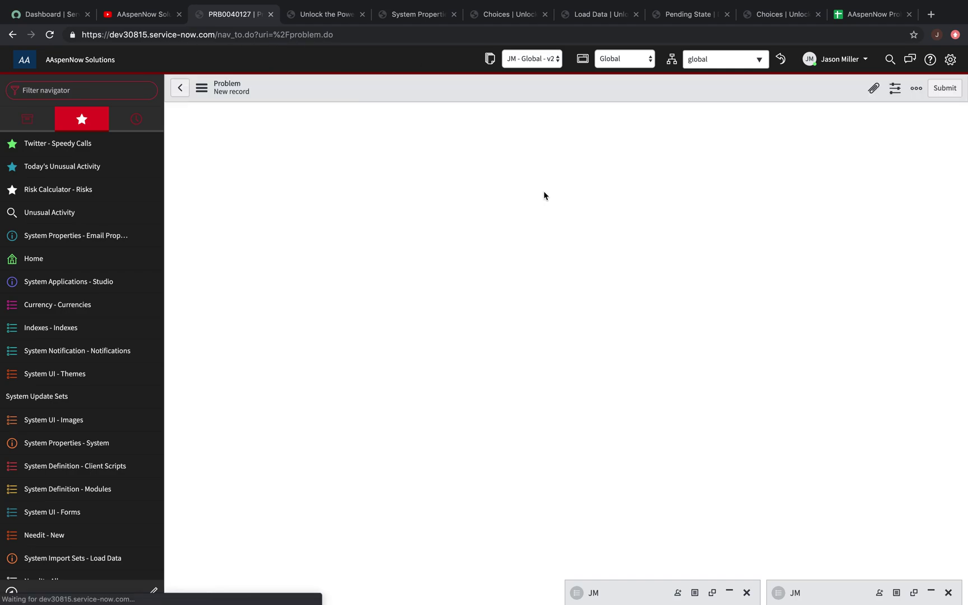
left_click(742, 213)
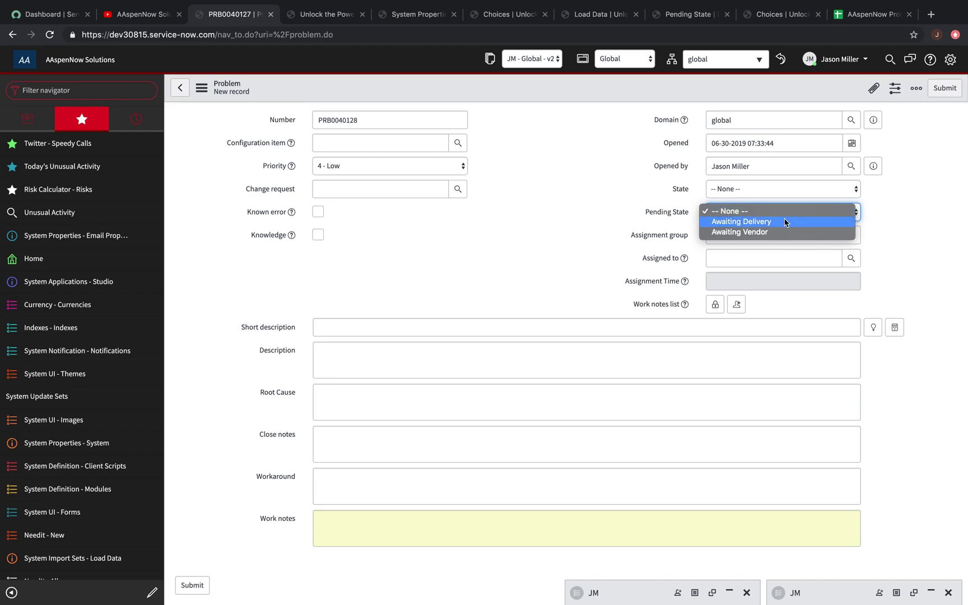
left_click(784, 222)
left_click(762, 217)
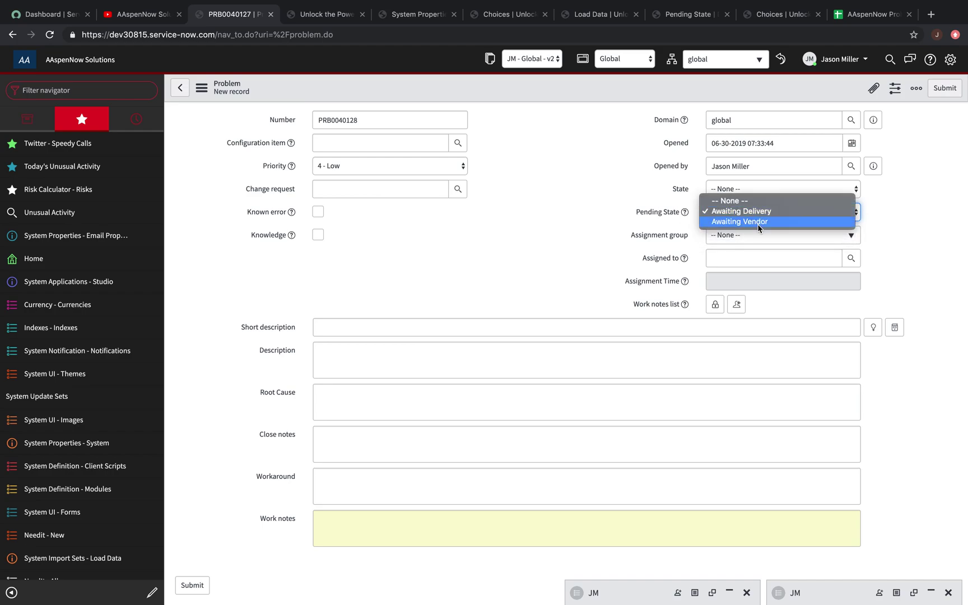
left_click(808, 224)
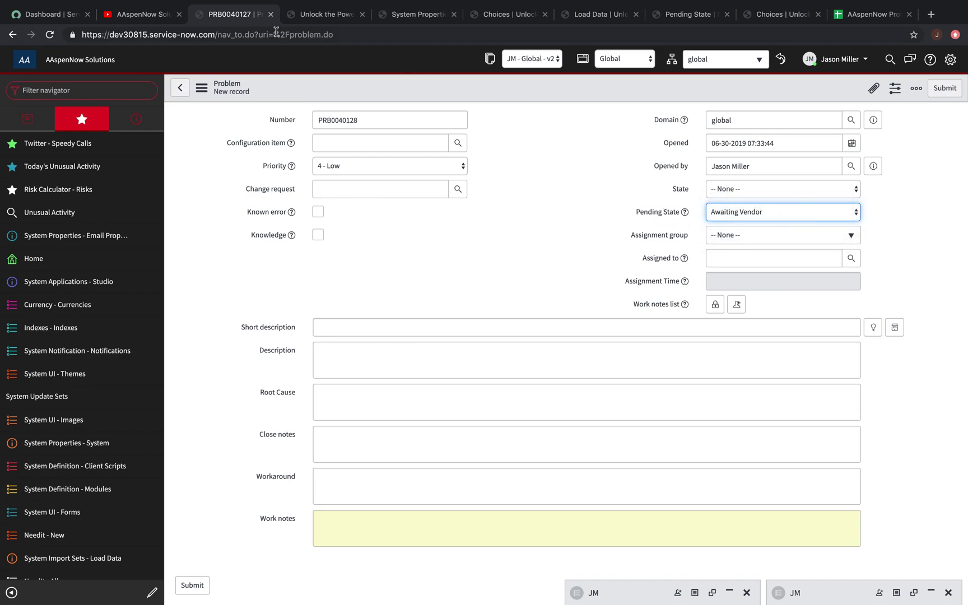
Step: Narrow the Choices list to records whose Element matches u_pending_state
left_click(319, 18)
left_click(427, 19)
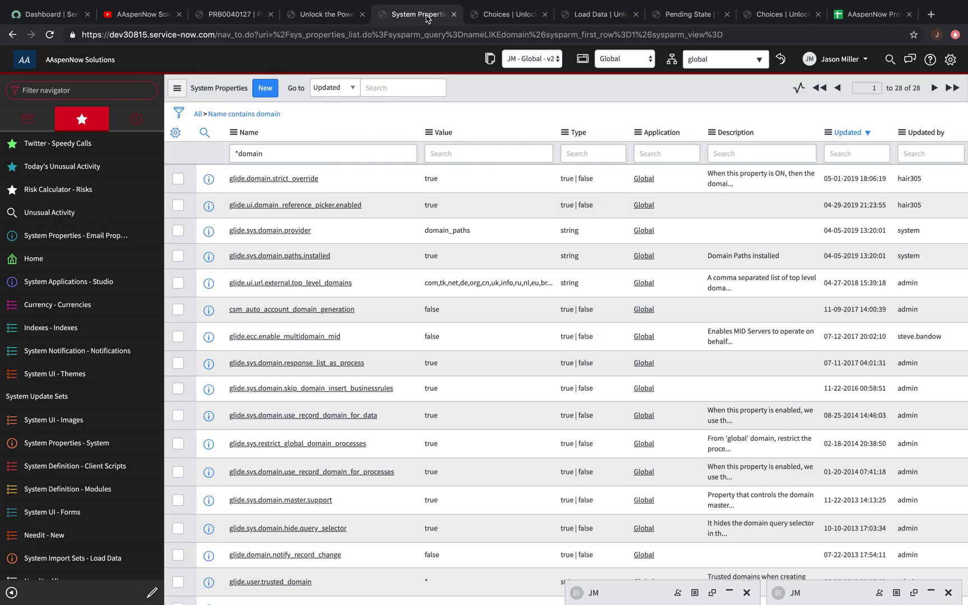
left_click(507, 14)
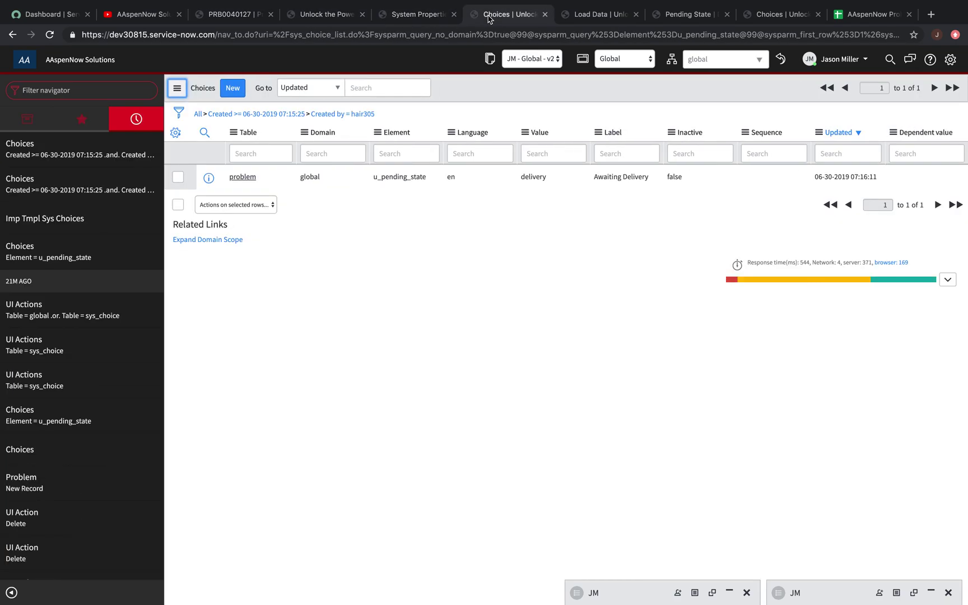
left_click(180, 114)
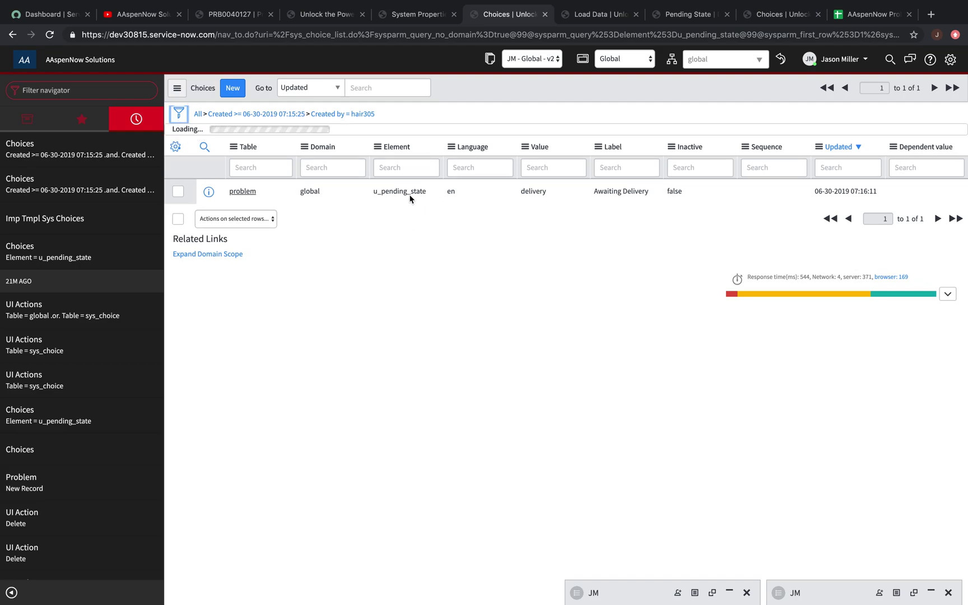
right_click(378, 193)
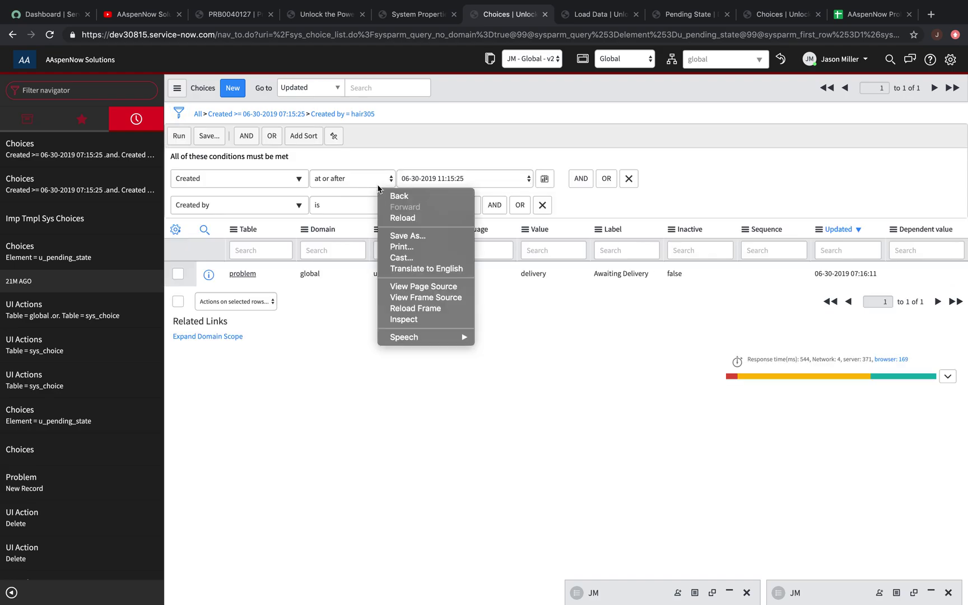
key("Escape")
left_click(628, 178)
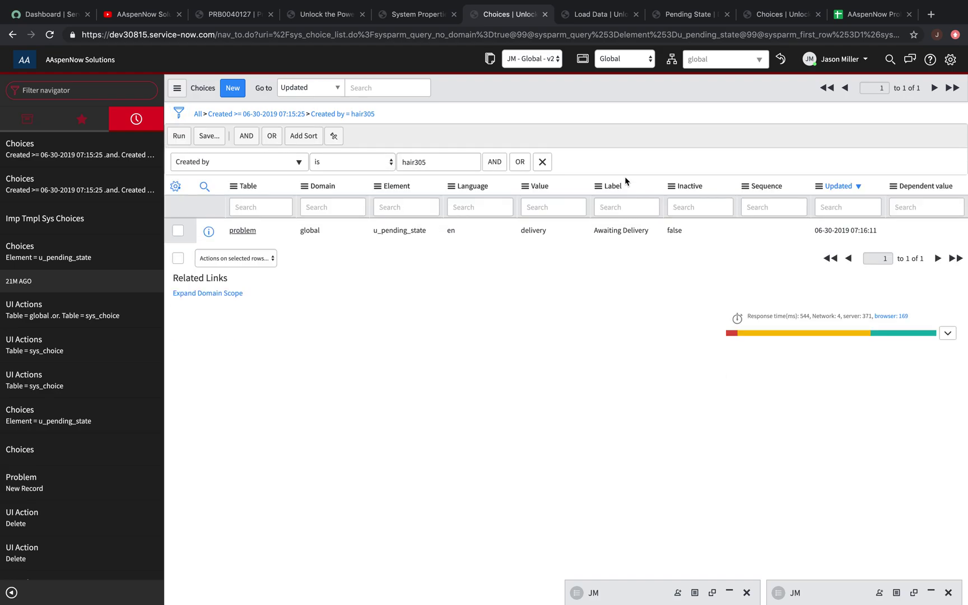
right_click(394, 226)
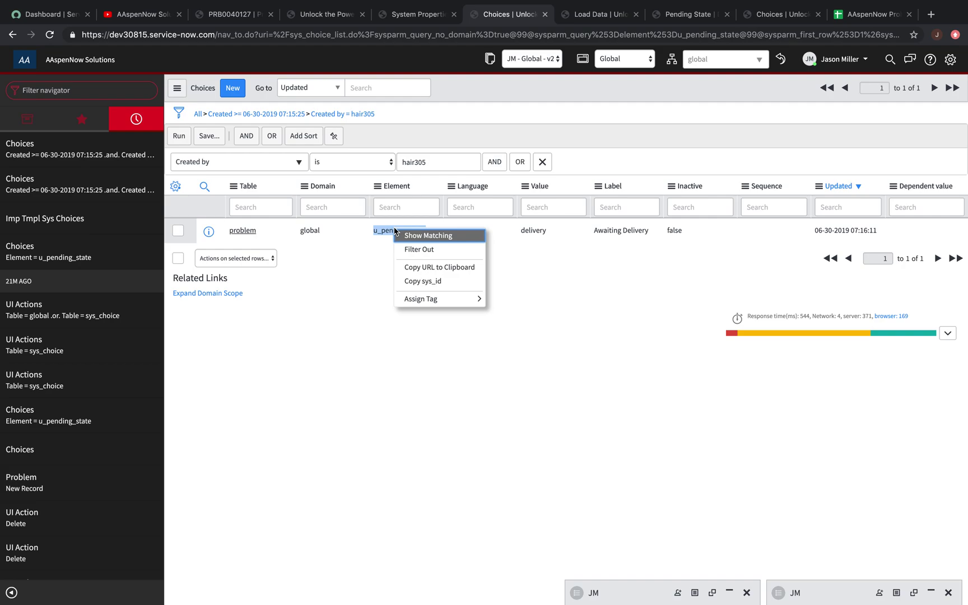
key("Escape")
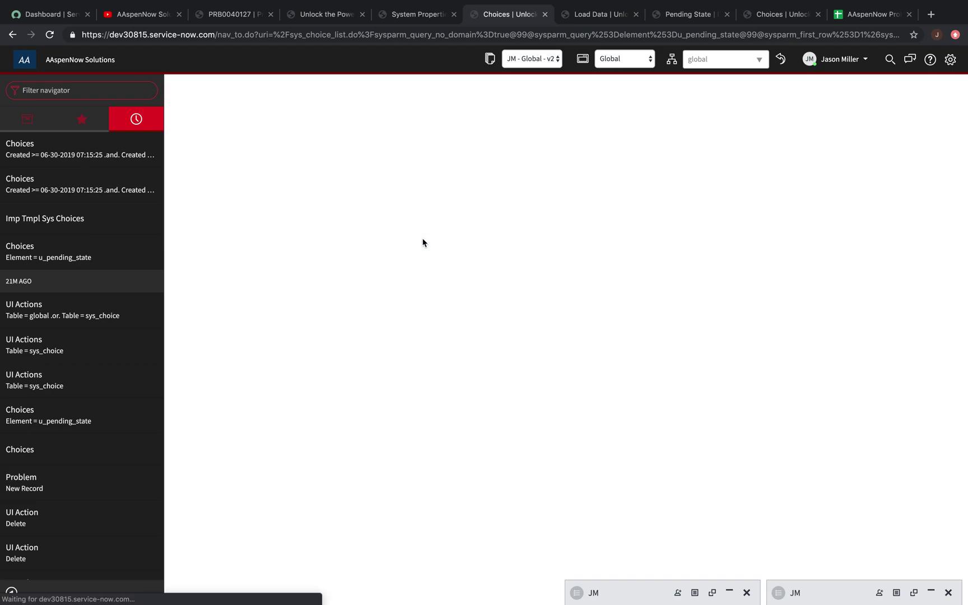
Step: Remove the Created and Created by conditions from the Choices filter and run it with only Element is u_pending_state
left_click(176, 111)
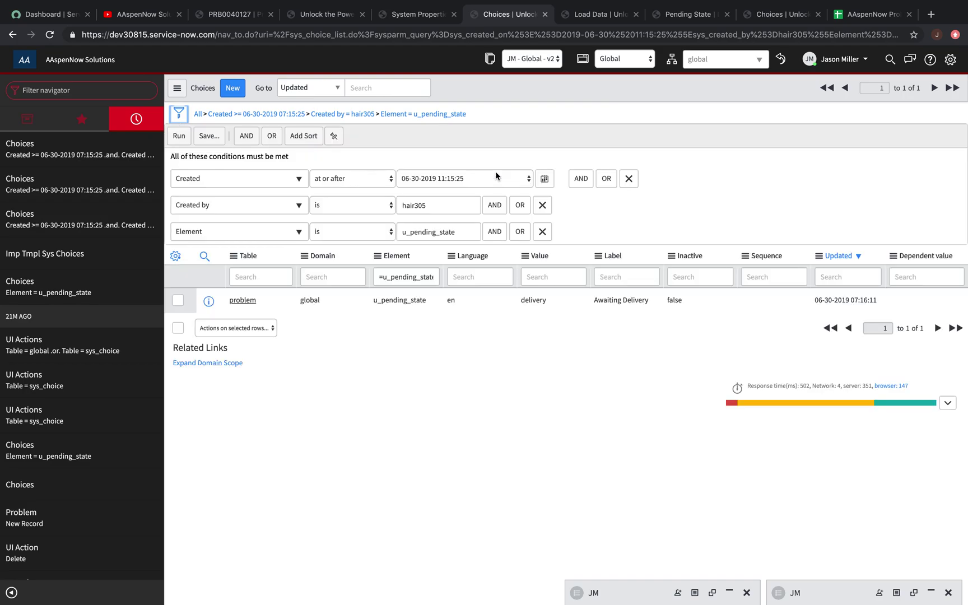
left_click(628, 178)
left_click(542, 178)
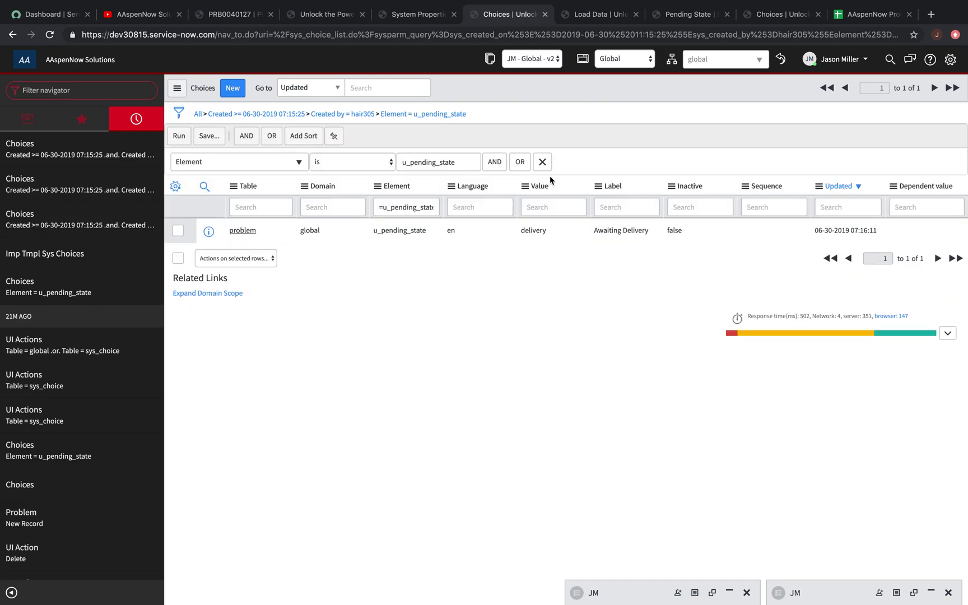
left_click(179, 136)
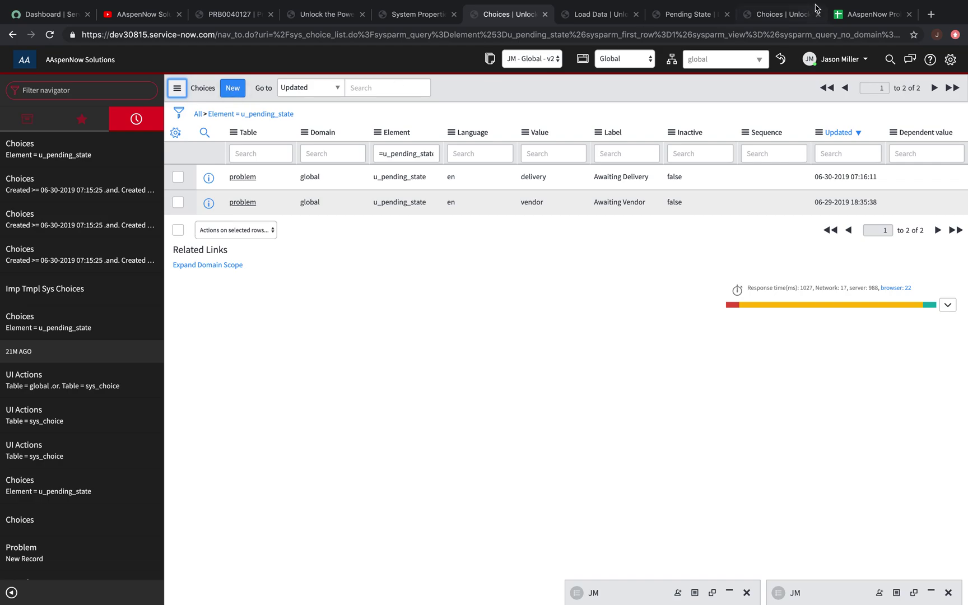
Step: Switch to the AAspenNow Problem sys_choice - Choice spreadsheet in Google Sheets and review the labels of its three choice rows
left_click(843, 17)
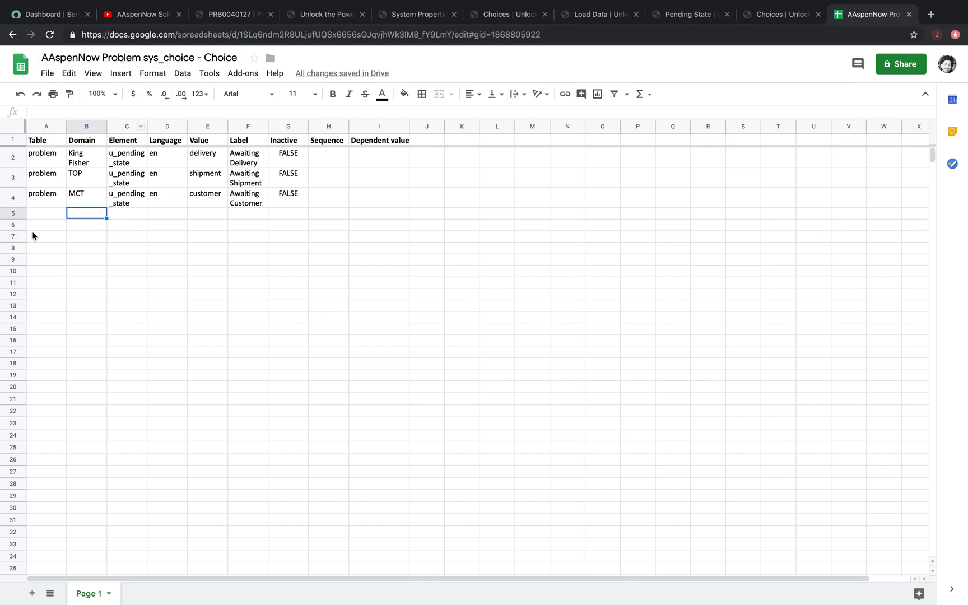
left_click(43, 217)
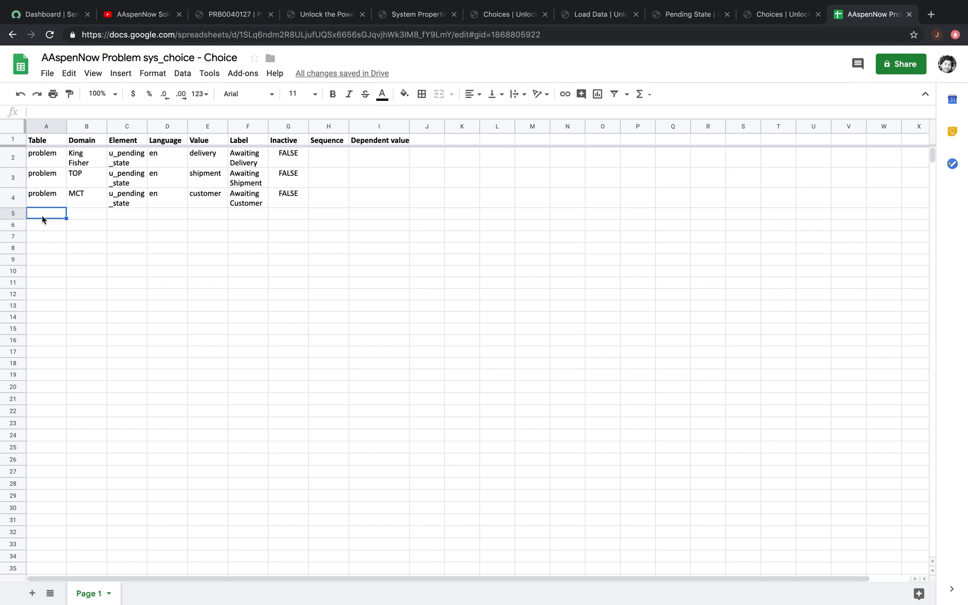
left_click(251, 155)
left_click(245, 183)
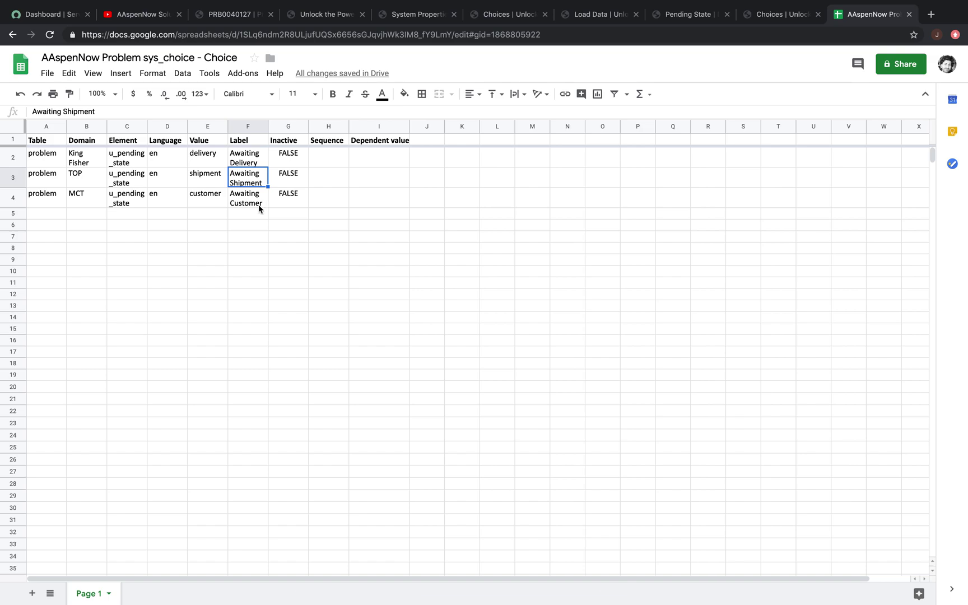
left_click(260, 204)
Step: Clear the Label and Value cells of the King Fisher row
left_click(255, 158)
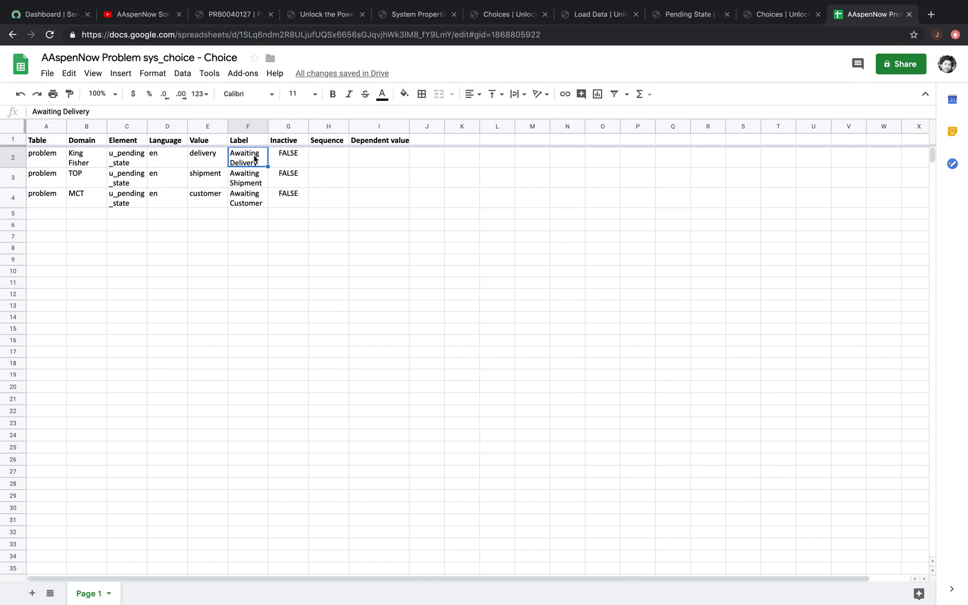
key("Delete")
key("Left")
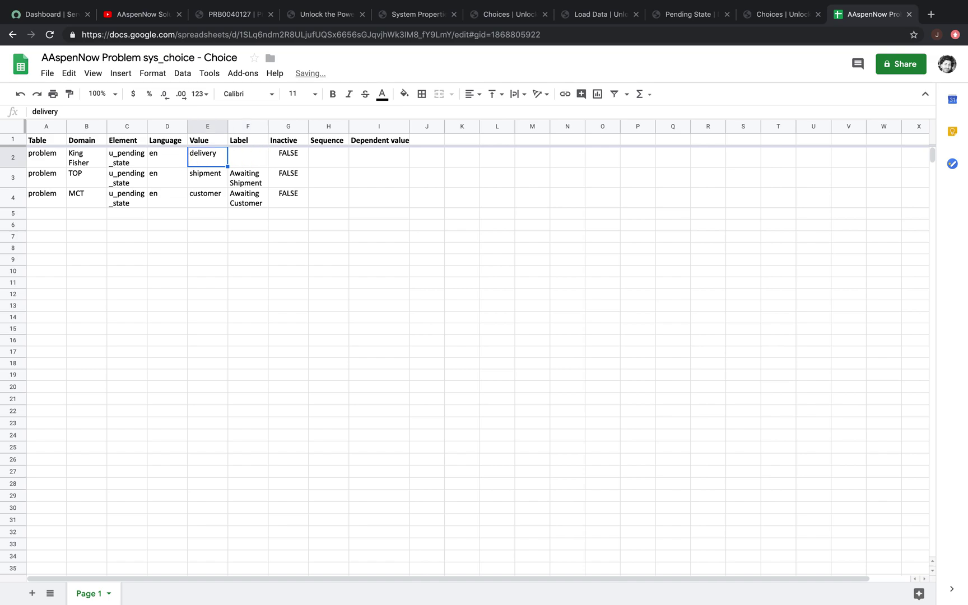
key("Delete")
key("Right")
Step: Enter Shipment as the label of the King Fisher row
type("Intere")
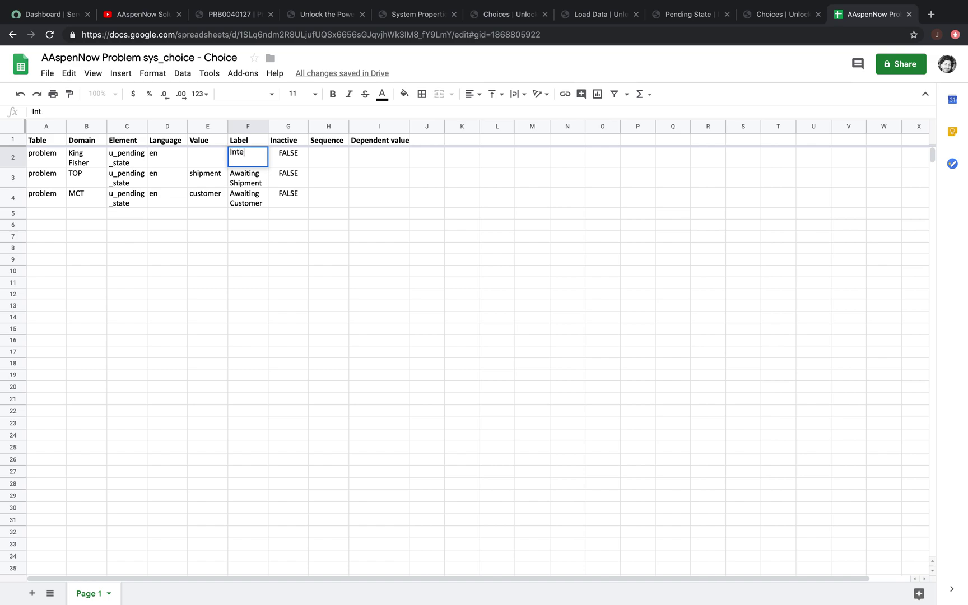
key("BackSpace")
key("BackSpace")
key("BackSpace")
key("BackSpace")
key("BackSpace")
type("Shipmen")
Step: Set the King Fisher row's value to shipped and its label to Shipped
left_click(207, 157)
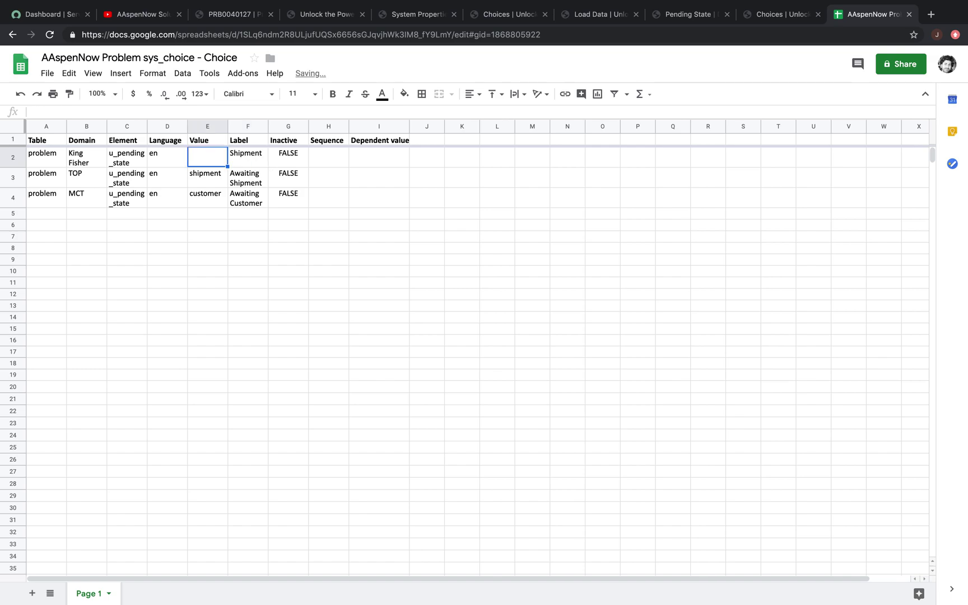
type("ship")
key("BackSpace")
type("men")
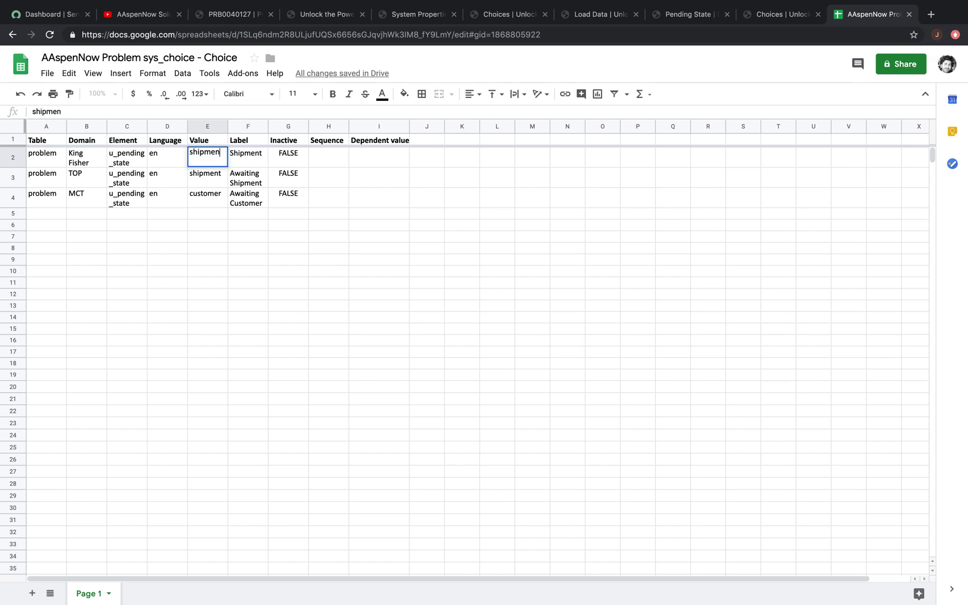
key("BackSpace")
key("BackSpace")
key("BackSpace")
type("ped")
key("Tab")
type("Shipped")
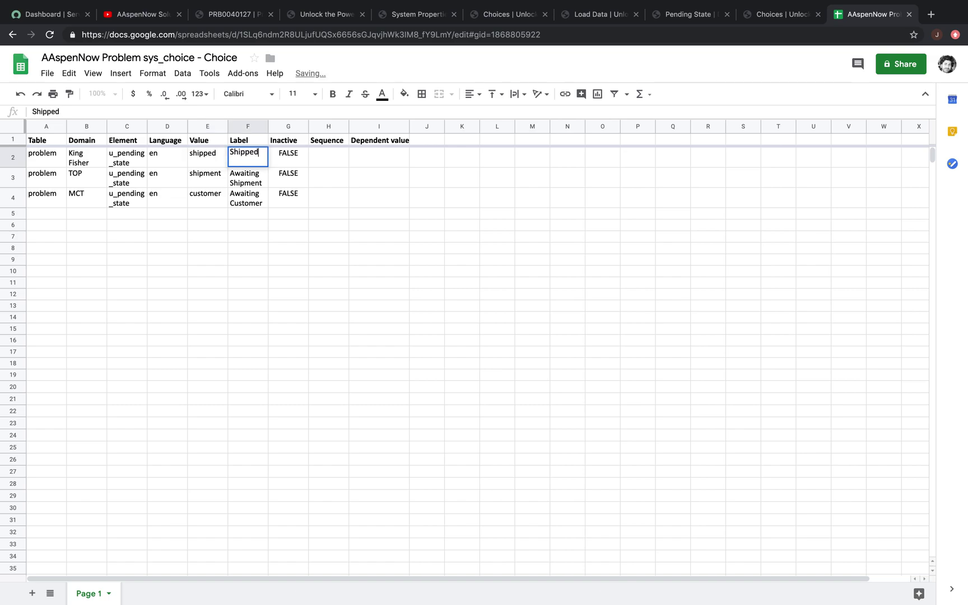
key("Return")
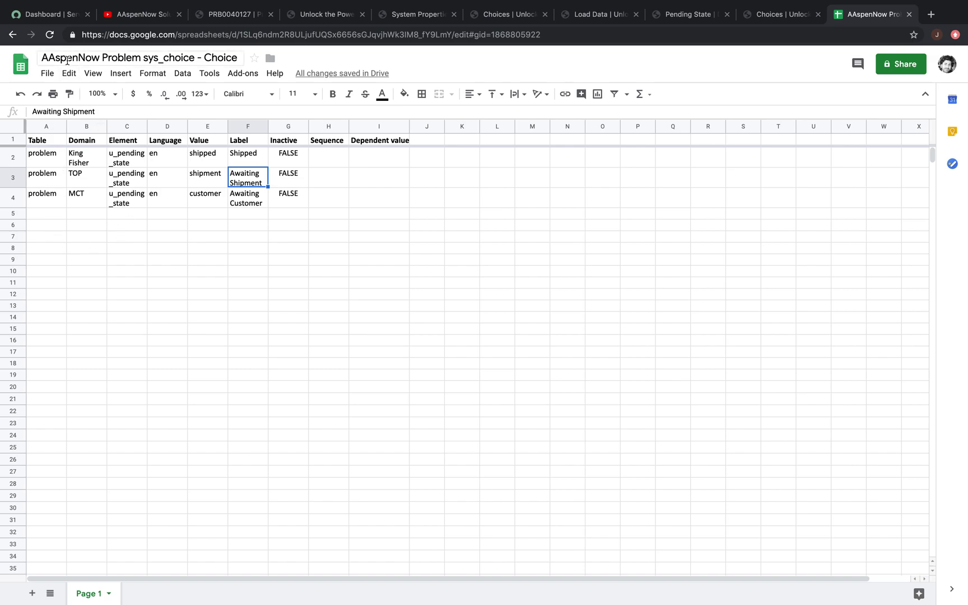
Step: Download the spreadsheet as a Microsoft Excel (.xlsx) file
left_click(47, 73)
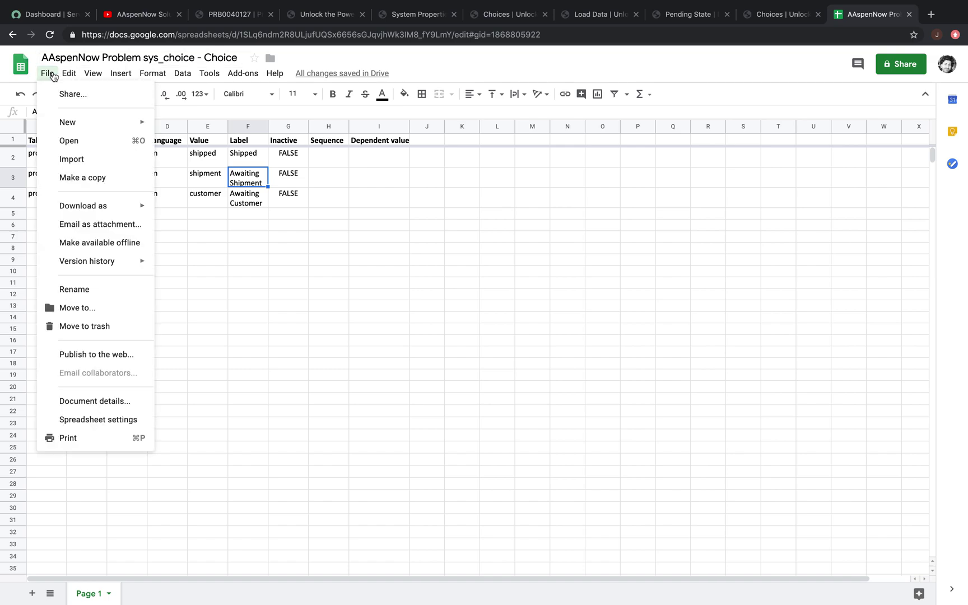
mouse_move(132, 205)
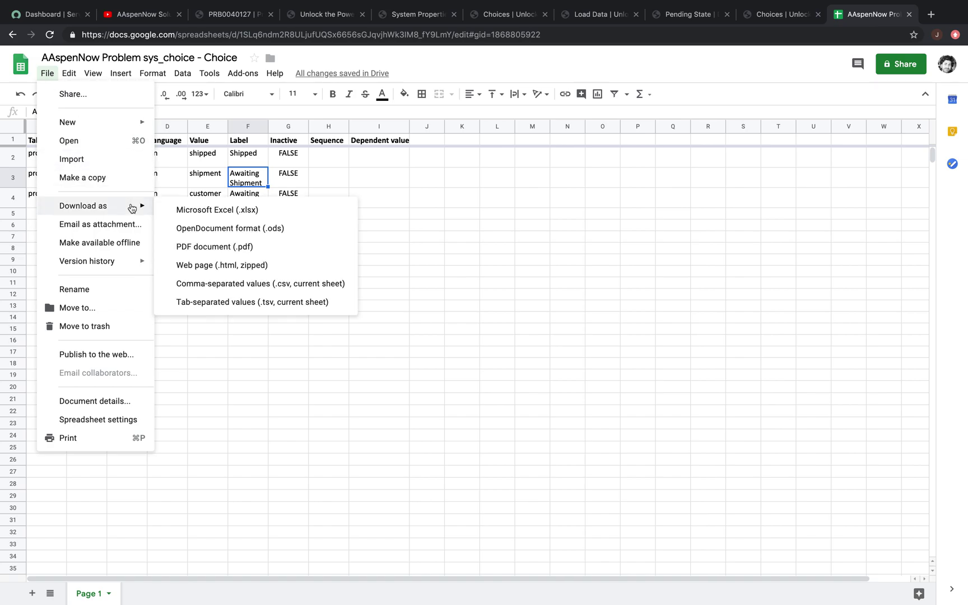
left_click(234, 211)
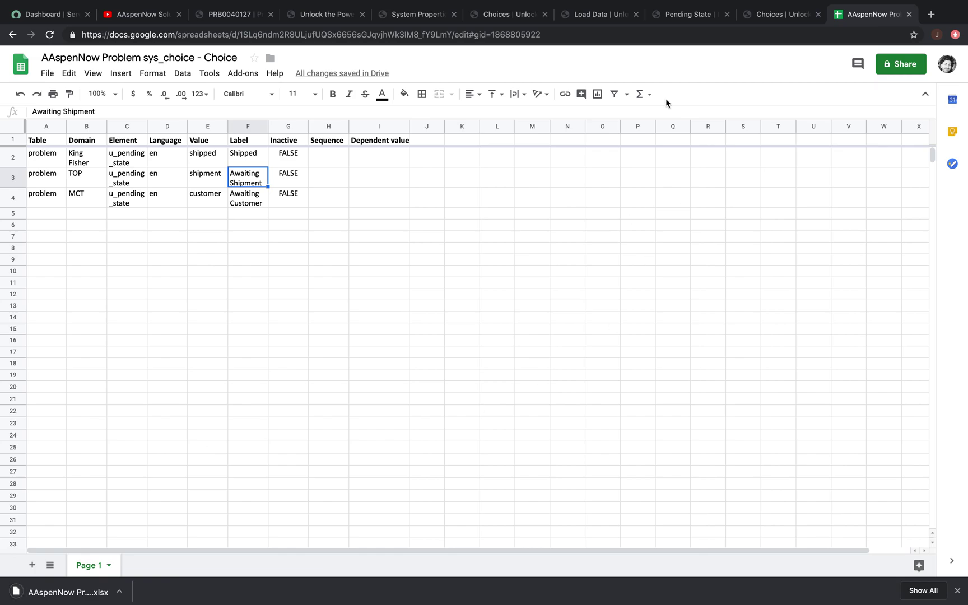
Step: Switch to the ServiceNow Choices list, open its data import in Insert mode, and turn off creating an Excel template
left_click(500, 23)
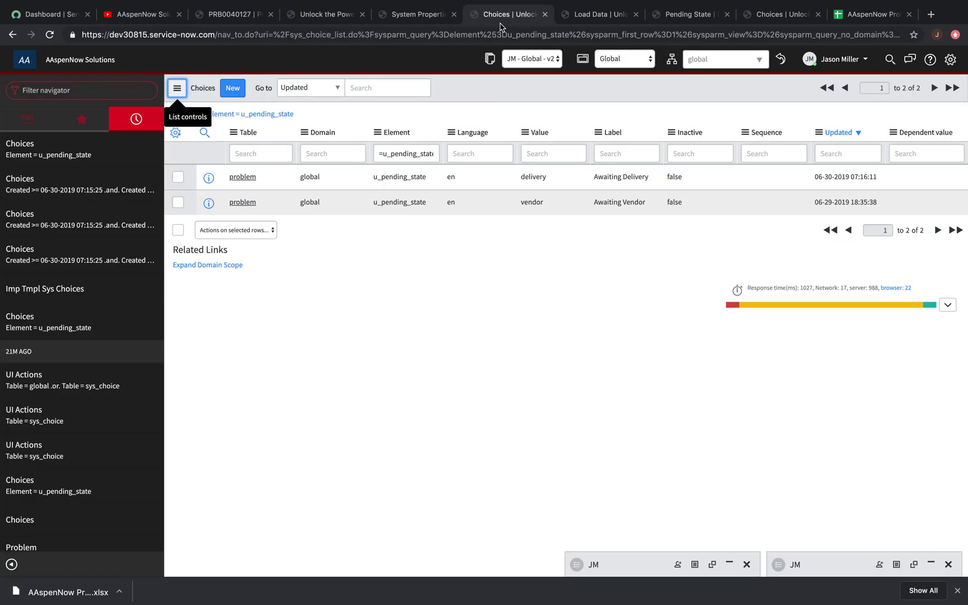
left_click(234, 138)
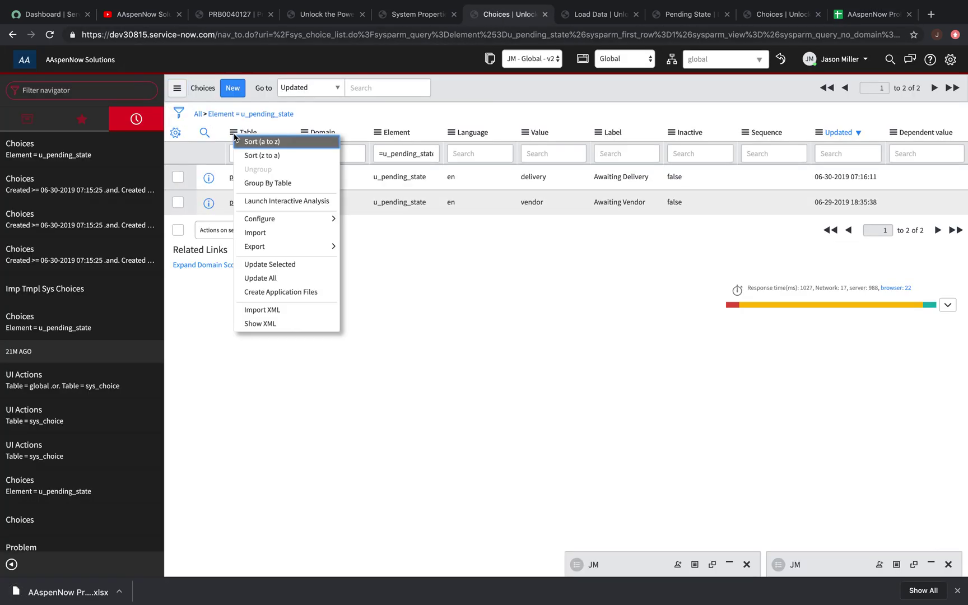
left_click(297, 236)
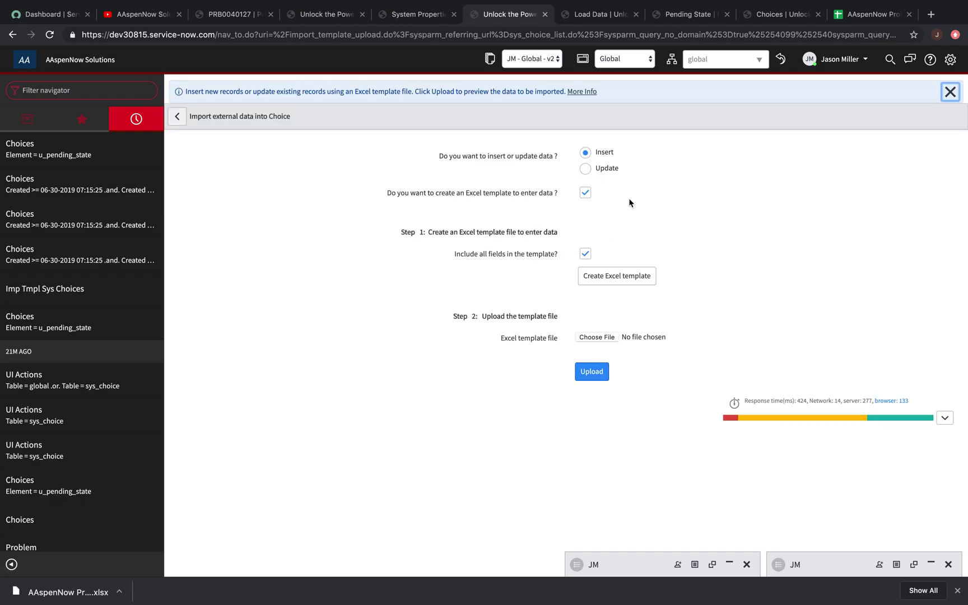
left_click(585, 193)
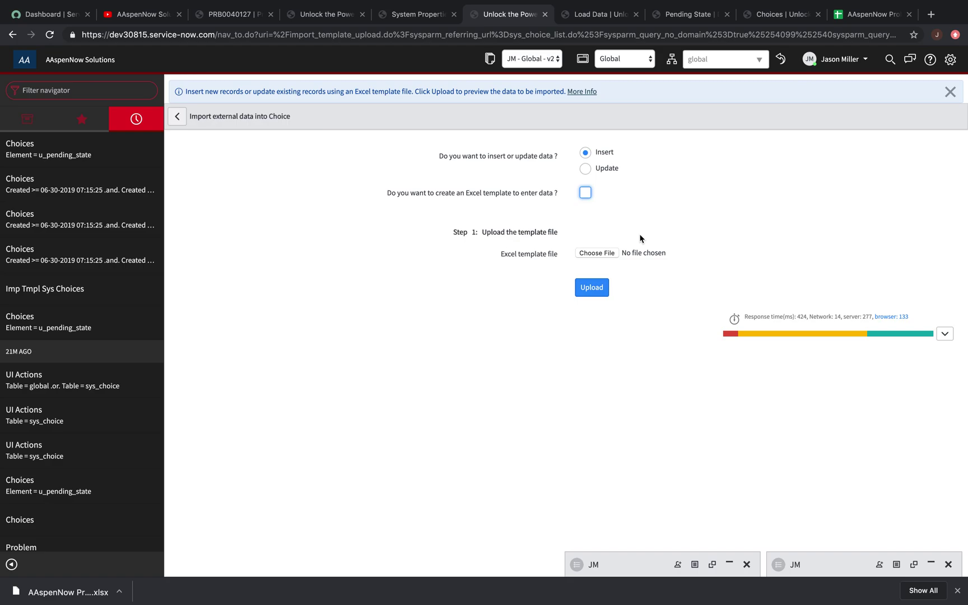
Step: Upload the downloaded AAspenNow workbook as the Excel template file and complete its import into the Choice table
left_click(593, 252)
double_click(440, 47)
left_click(591, 287)
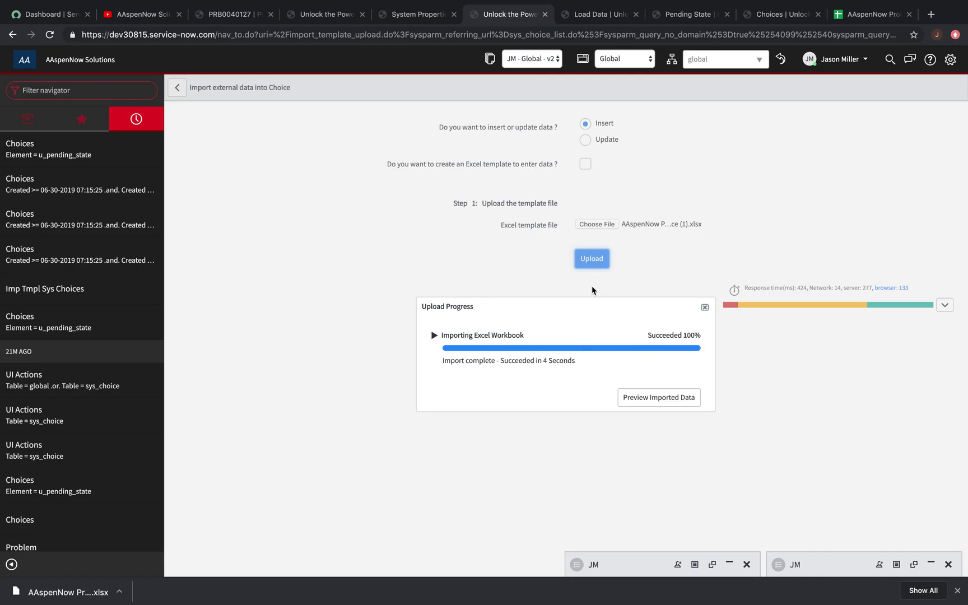
left_click(653, 401)
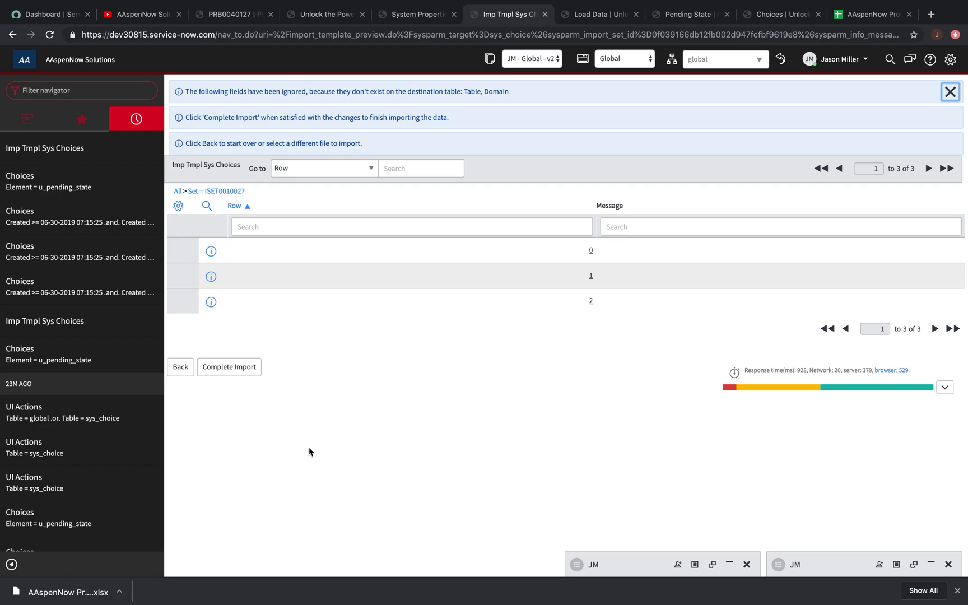
left_click(235, 370)
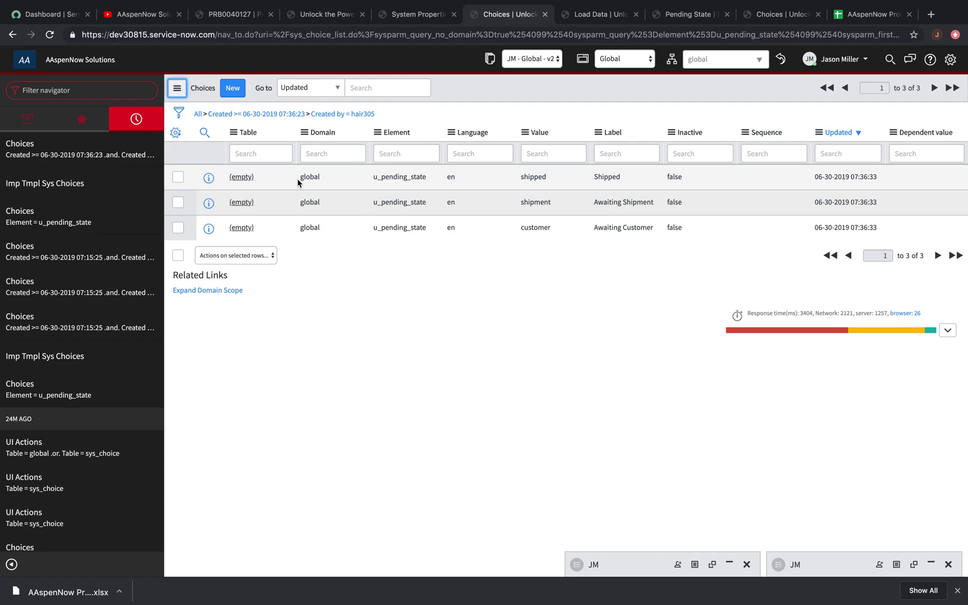
left_click(269, 226)
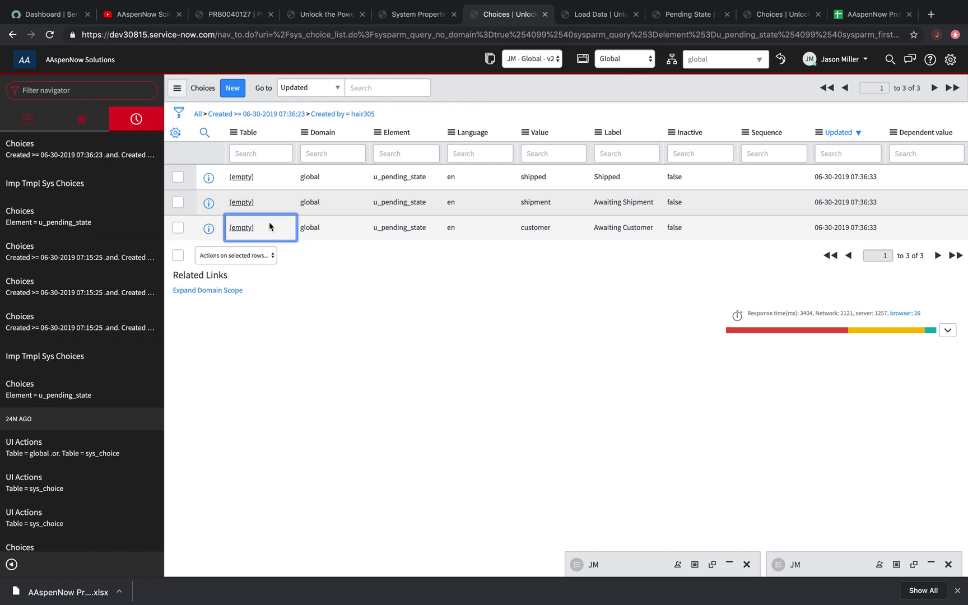
left_click(234, 134)
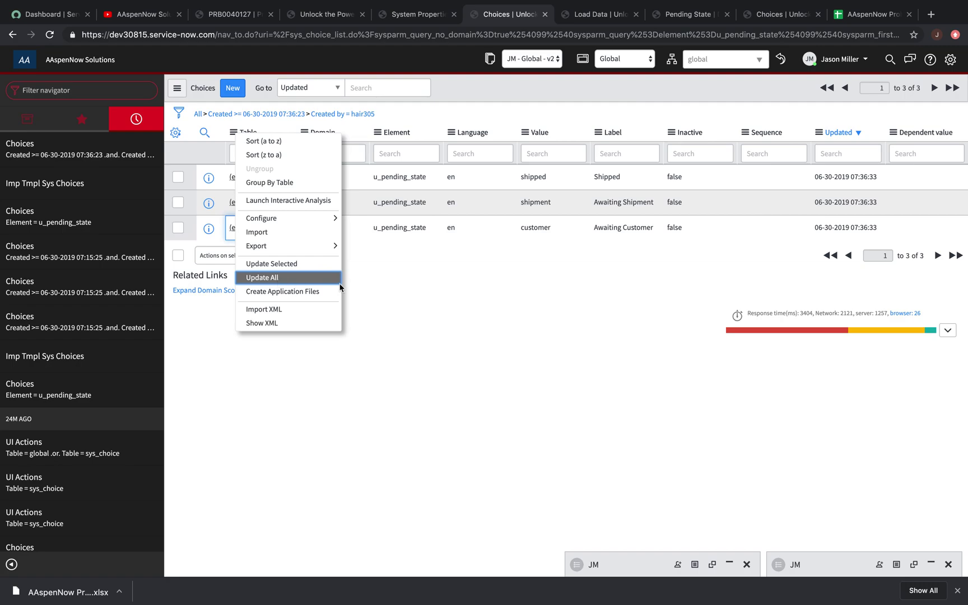
left_click(406, 303)
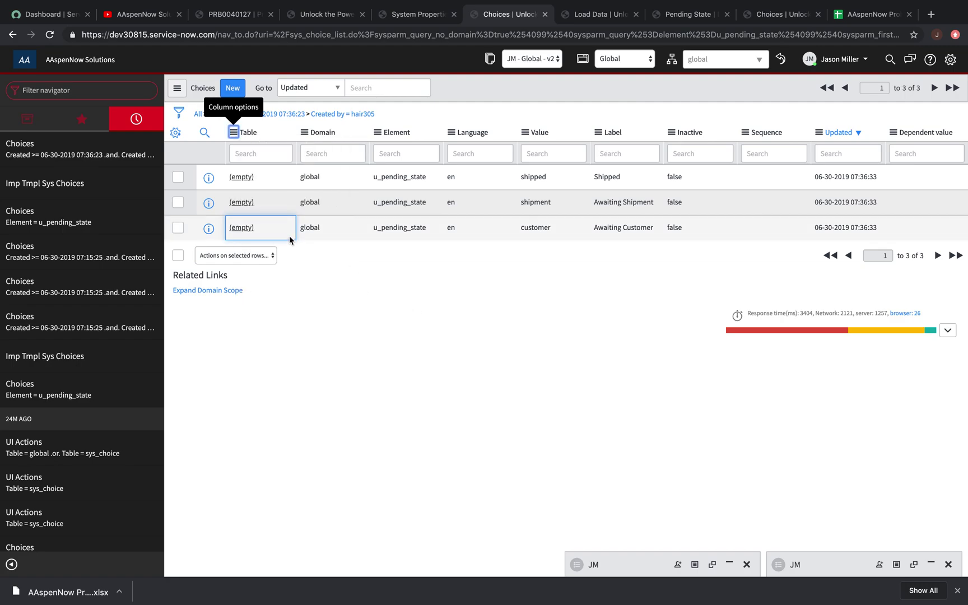
left_click(264, 236)
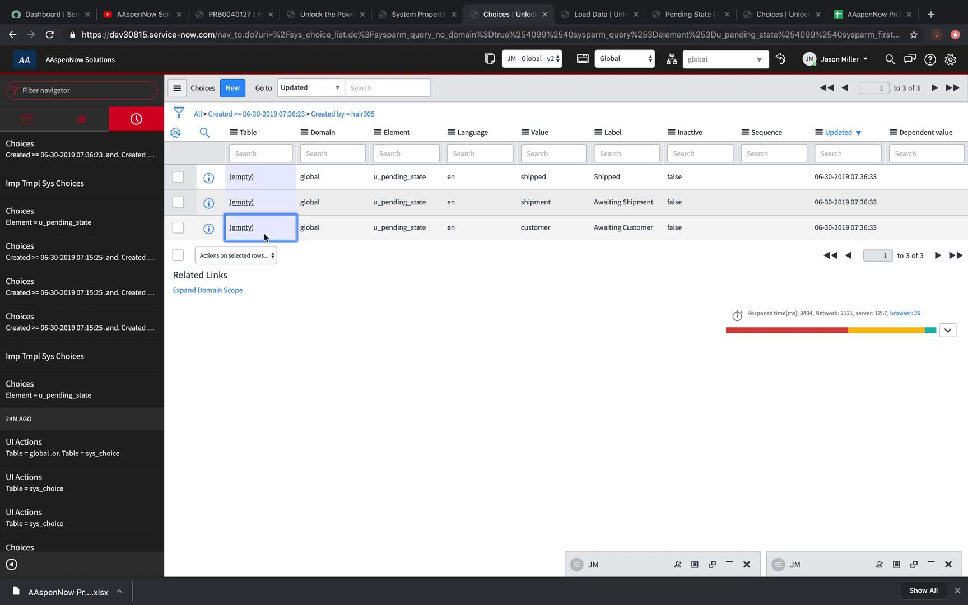
left_click(264, 237)
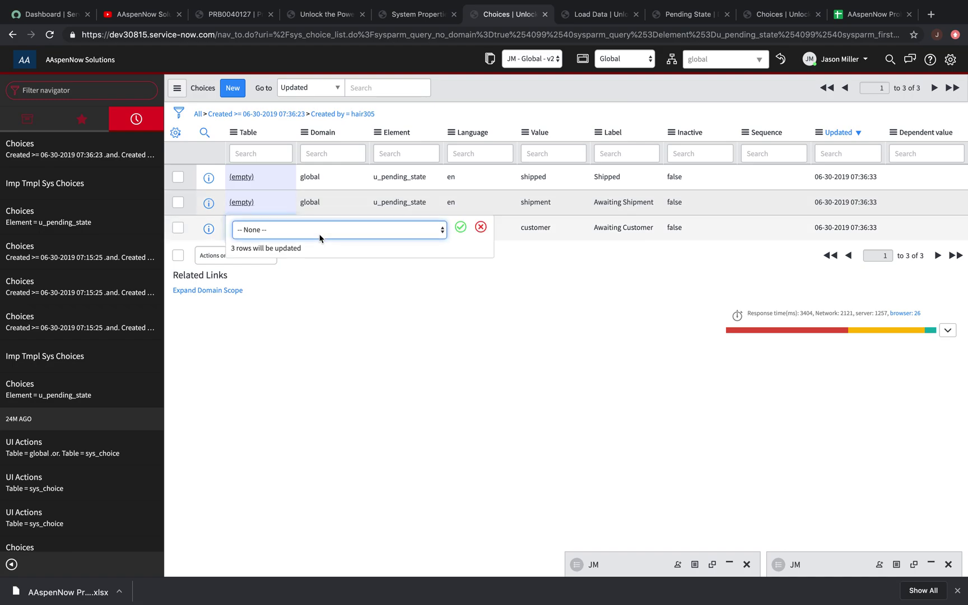
left_click(385, 235)
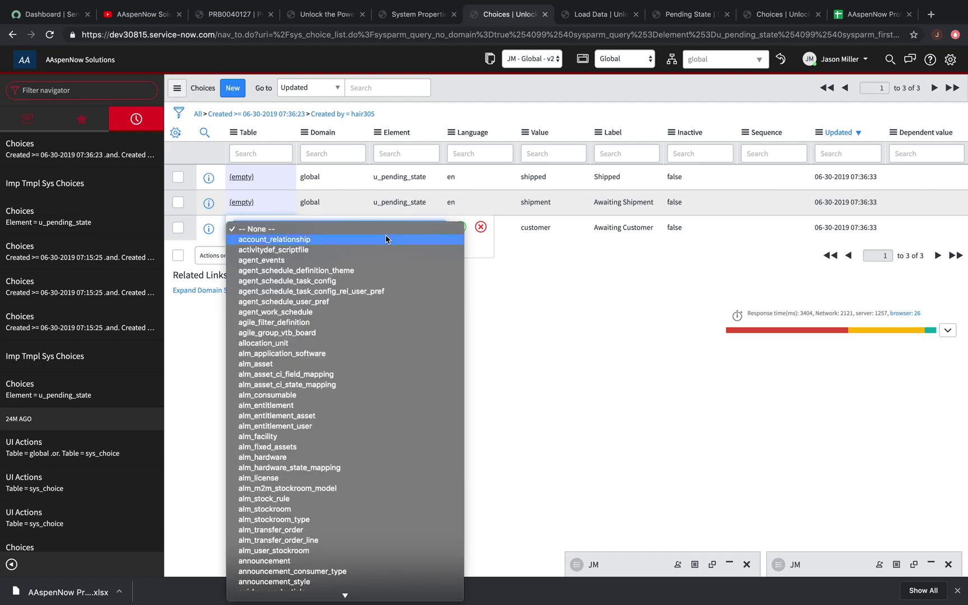
left_click(482, 227)
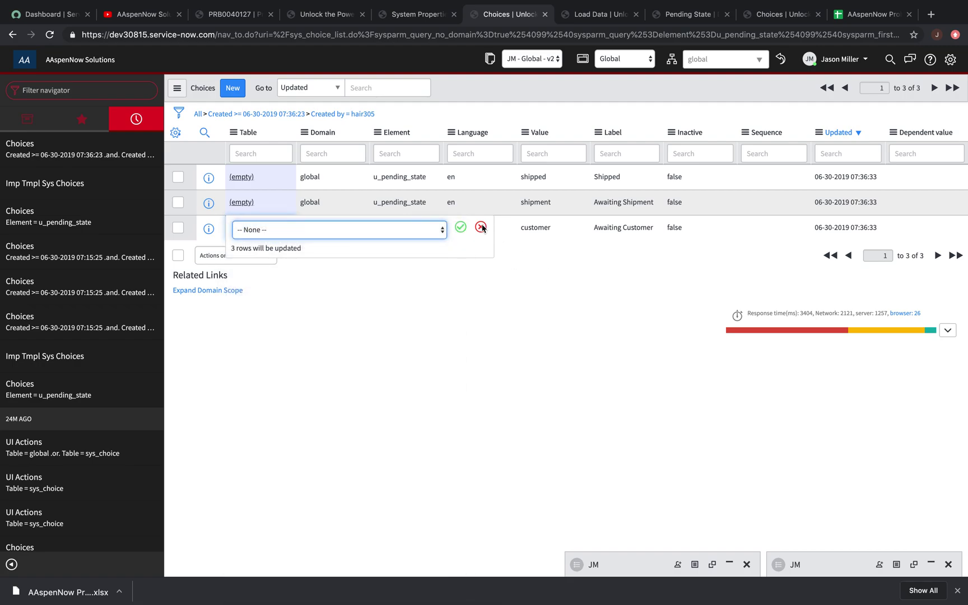
left_click(482, 228)
Step: Delete the three imported choice records with empty Table values: Shipped, Awaiting Shipment and Awaiting Customer
left_click(178, 256)
left_click(259, 261)
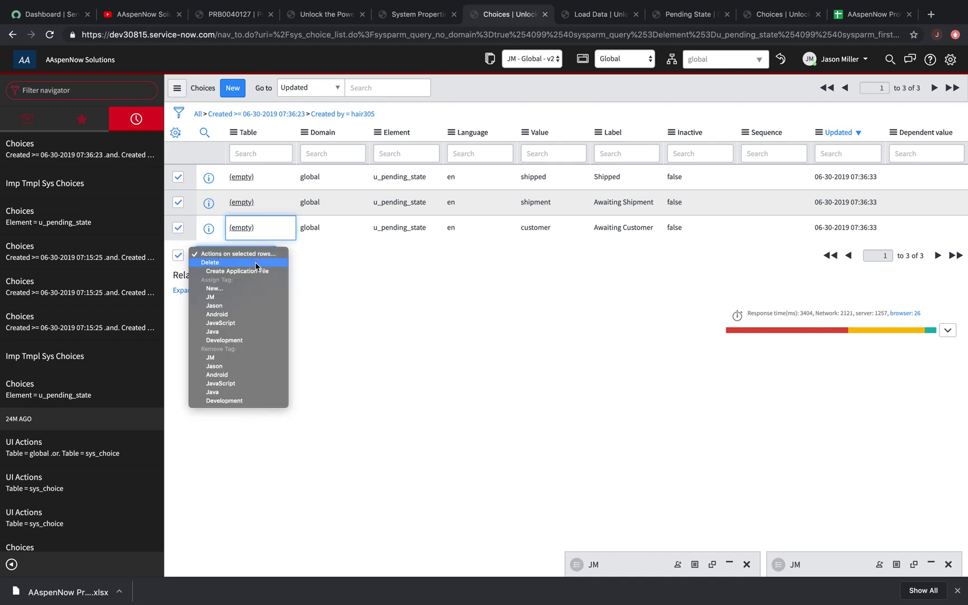
key("Escape")
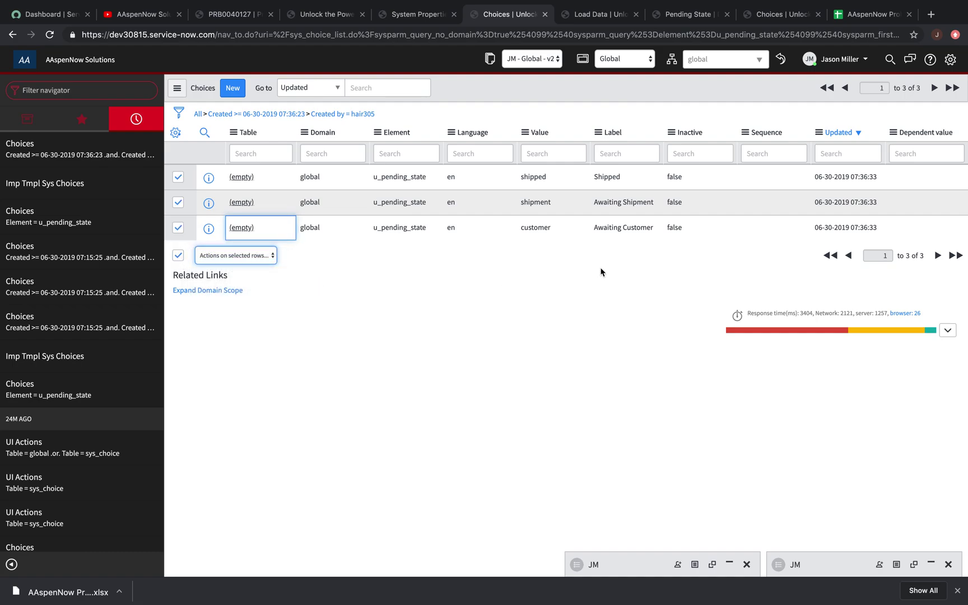
key("d")
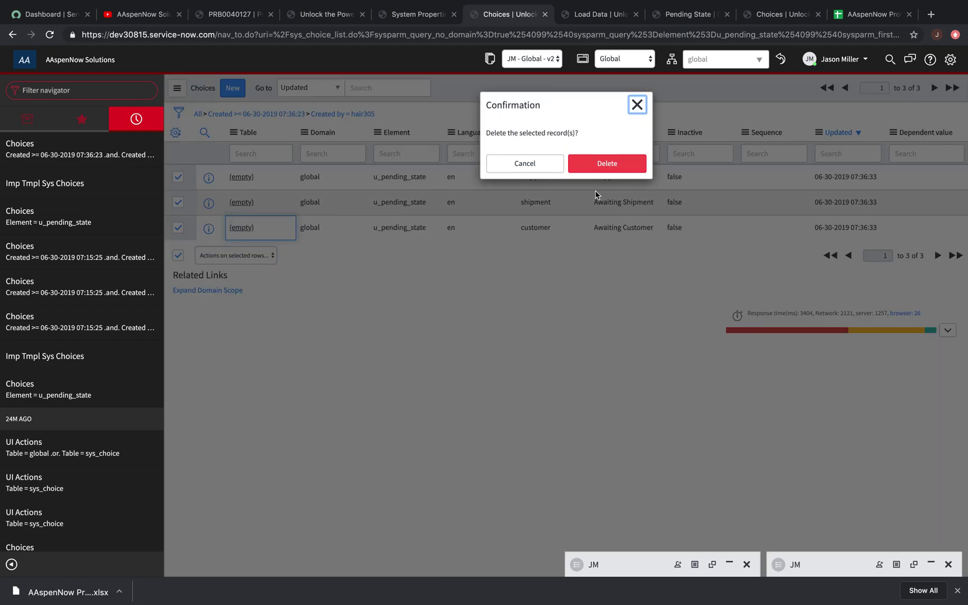
left_click(605, 164)
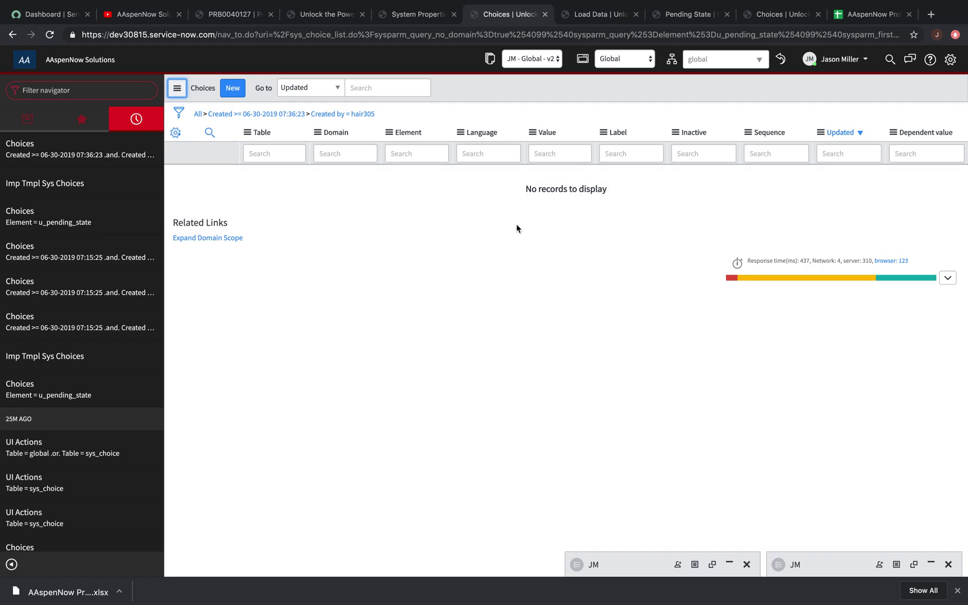
Step: Review the available and selected columns of the Choices list, leaving the personalization unchanged
left_click(174, 135)
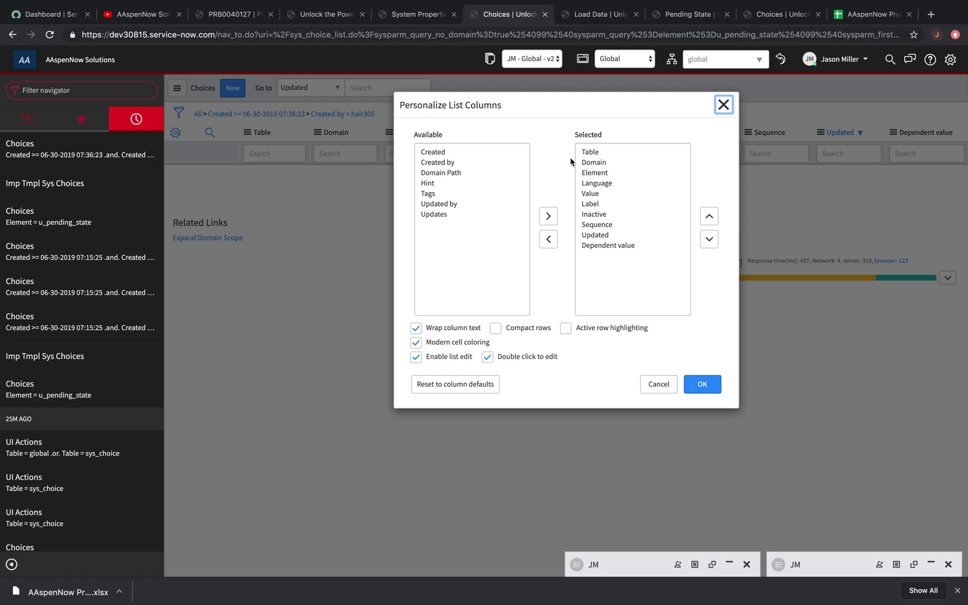
left_click(659, 384)
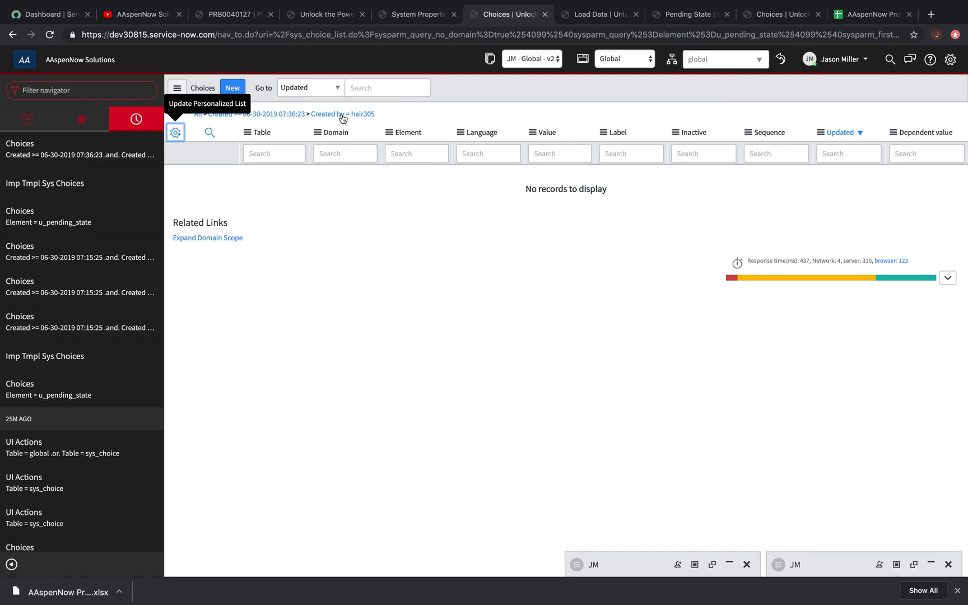
Step: Reload the new Problem form, discarding unsaved changes, and check the Pending State choices offered in the global domain
left_click(239, 16)
right_click(530, 82)
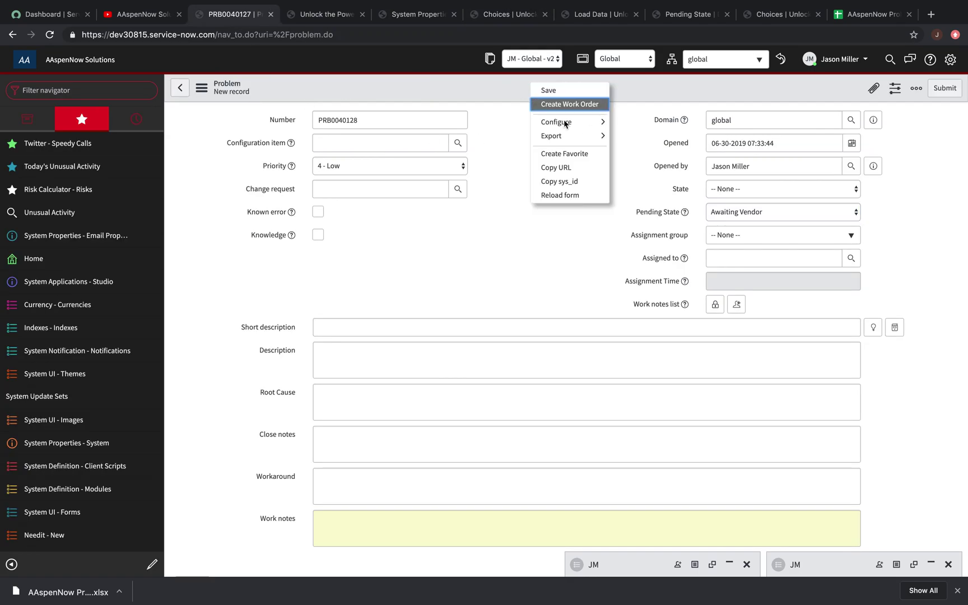
left_click(566, 195)
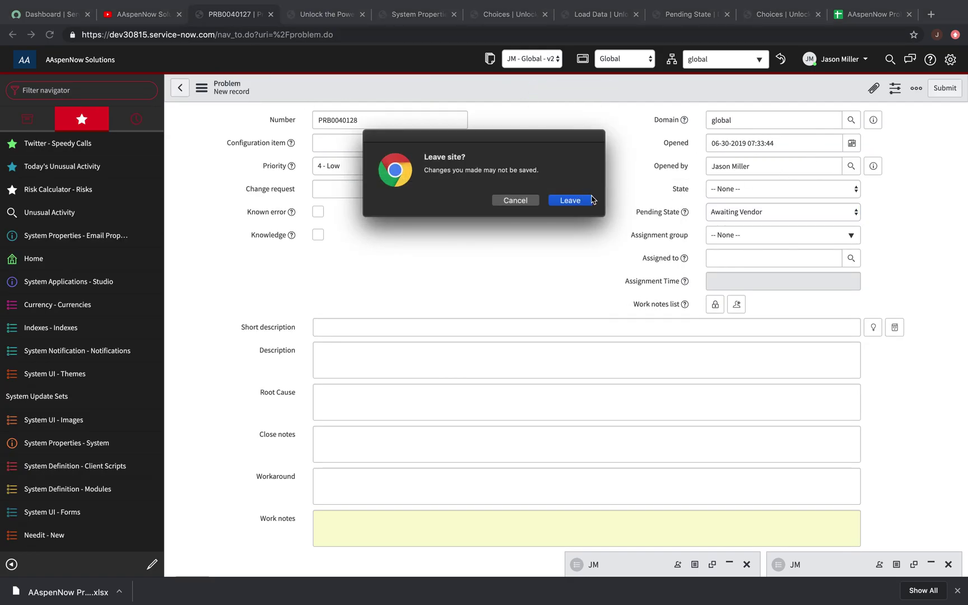
left_click(571, 201)
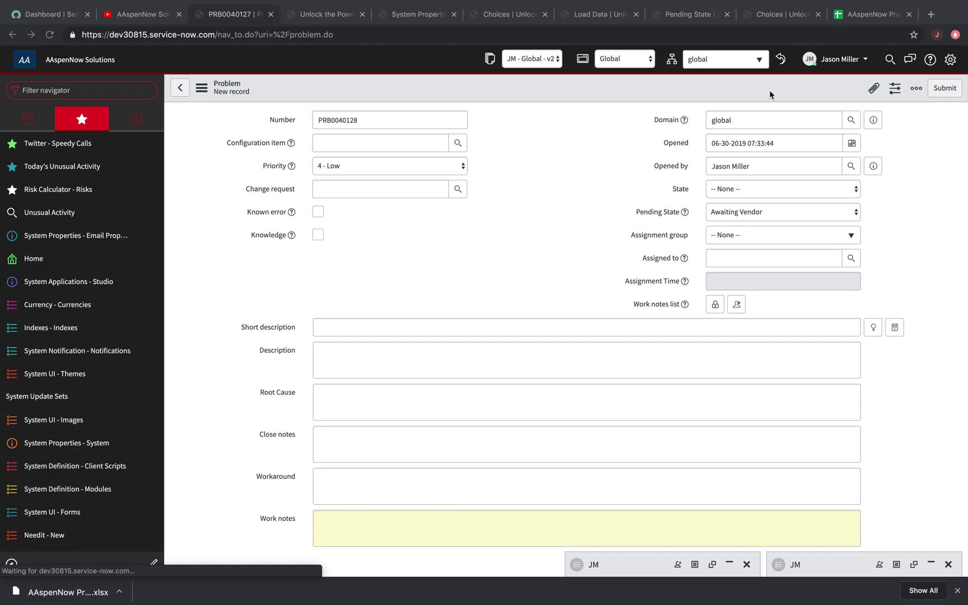
left_click(750, 211)
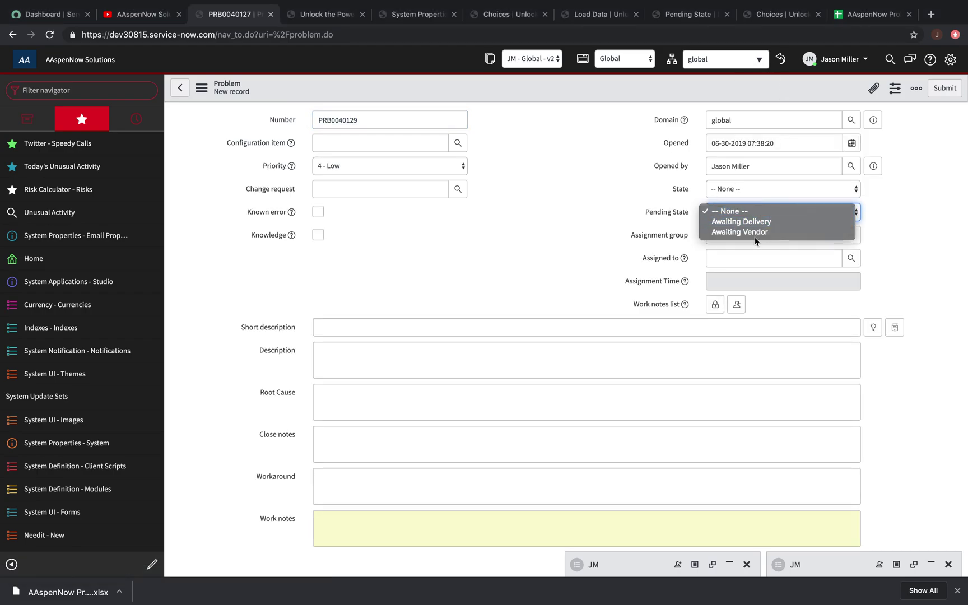
left_click(652, 190)
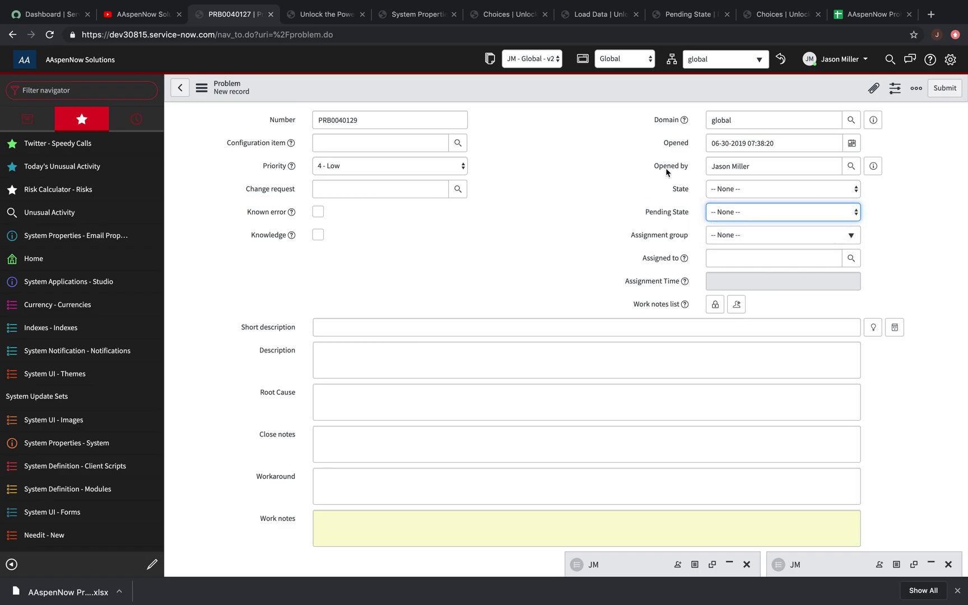
Step: Change the session domain to MCT, check the Problem form's Pending State choices there, and reset the domain to global
left_click(743, 62)
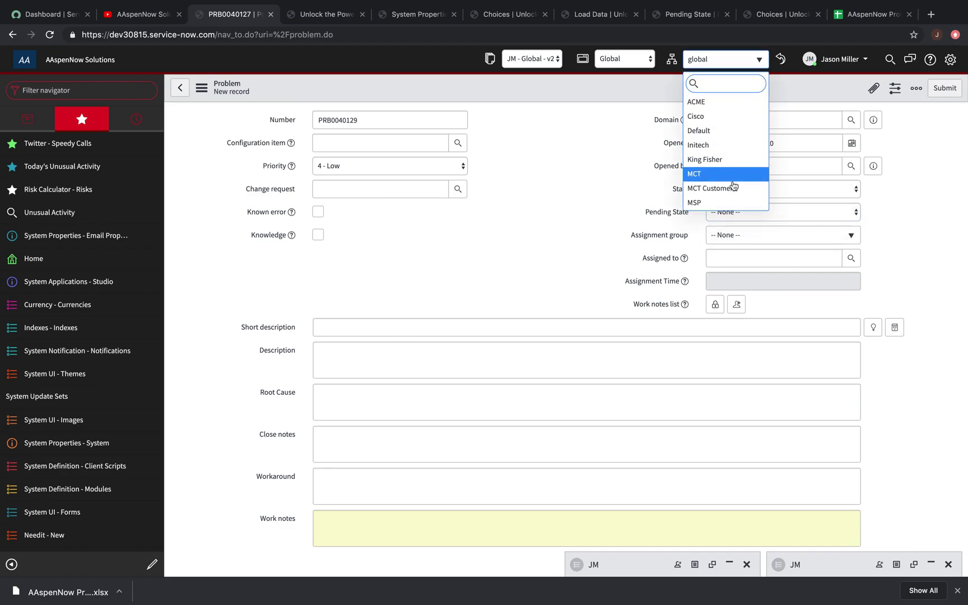
scroll(735, 187, "down", 1)
left_click(718, 142)
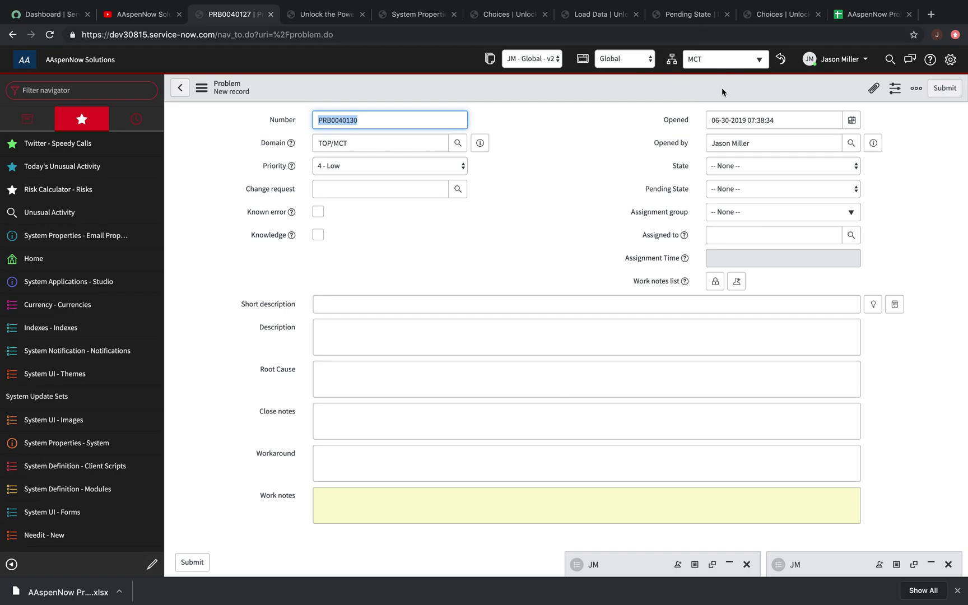
left_click(746, 189)
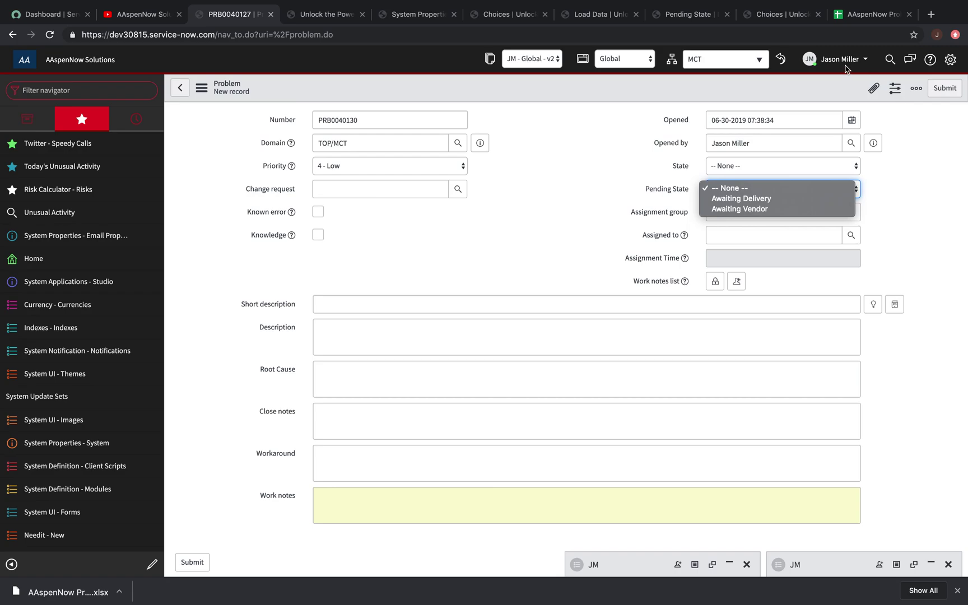
left_click(785, 62)
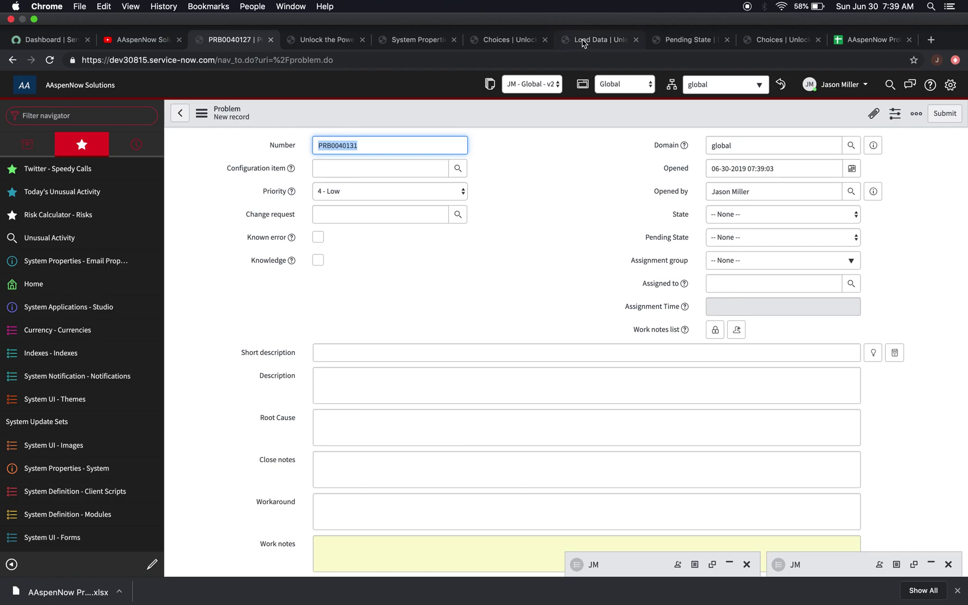
Step: Load the downloaded AAspenNow Problem Choice (1).xlsx workbook into a new import set table labelled AAspen 19
left_click(583, 44)
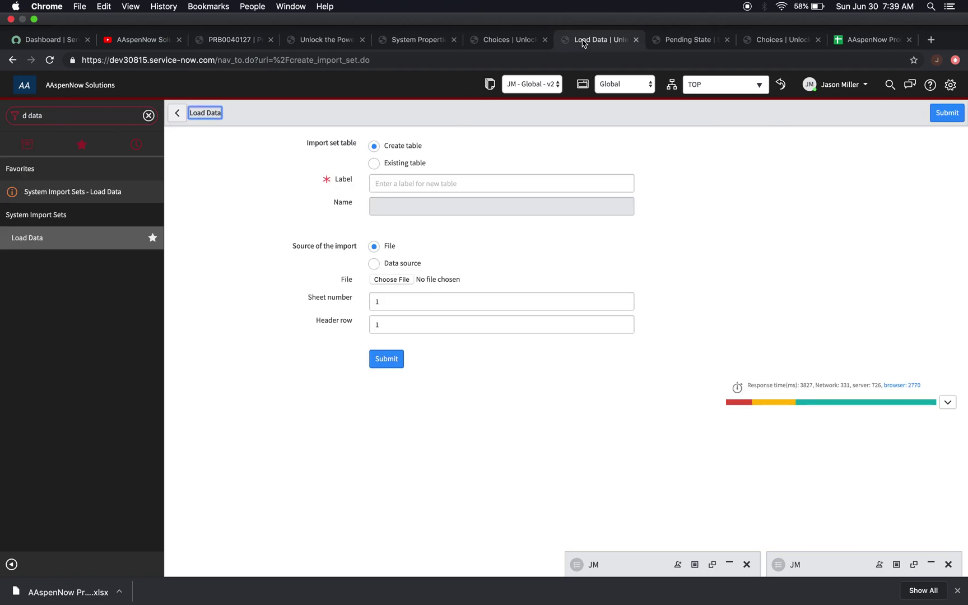
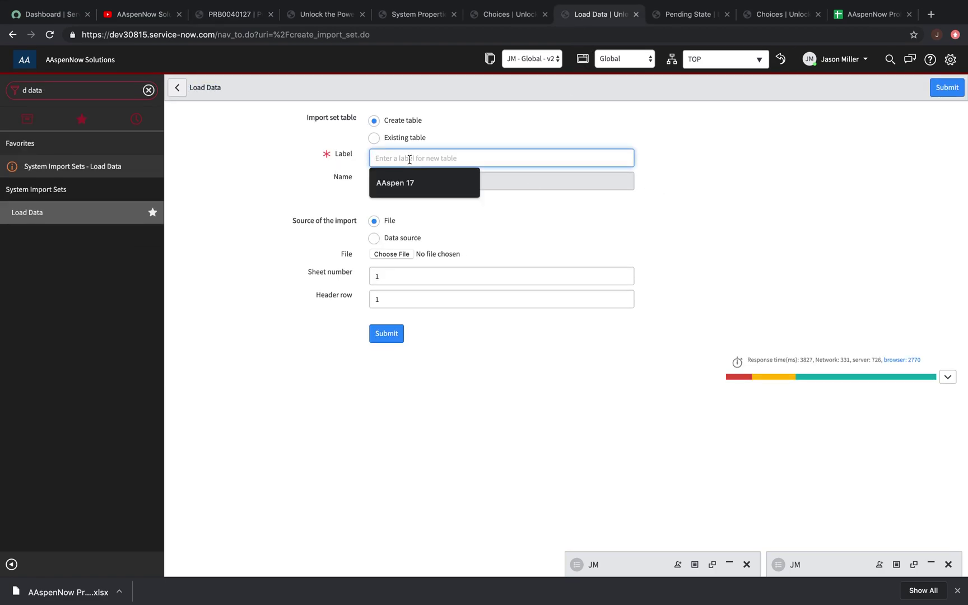
type("AAspen 19")
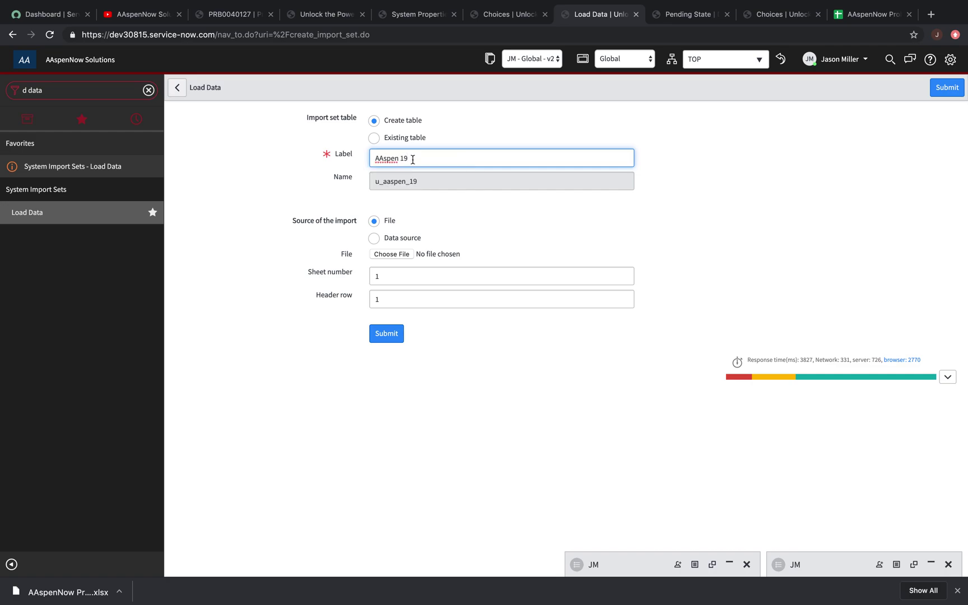
left_click(471, 227)
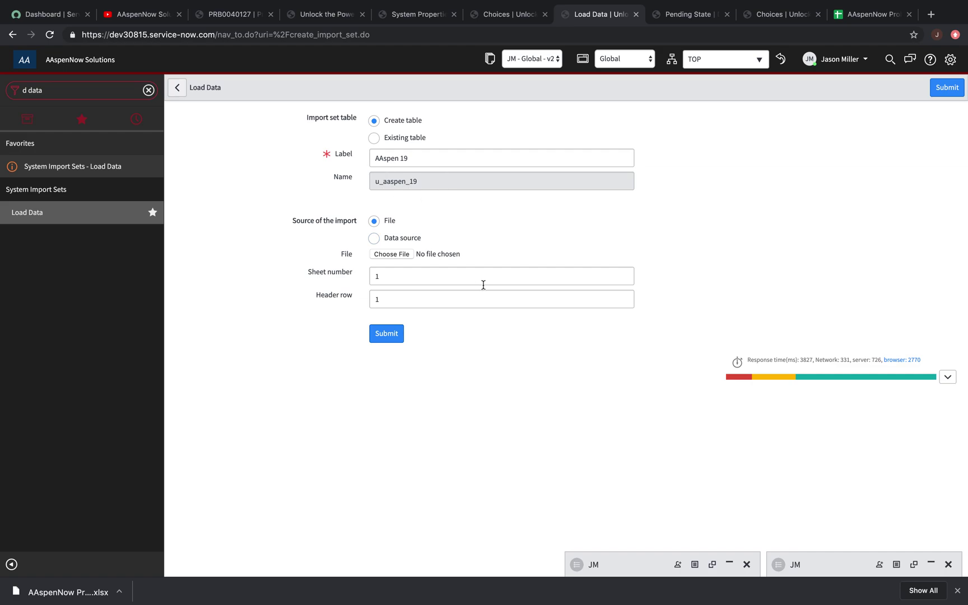
left_click(392, 254)
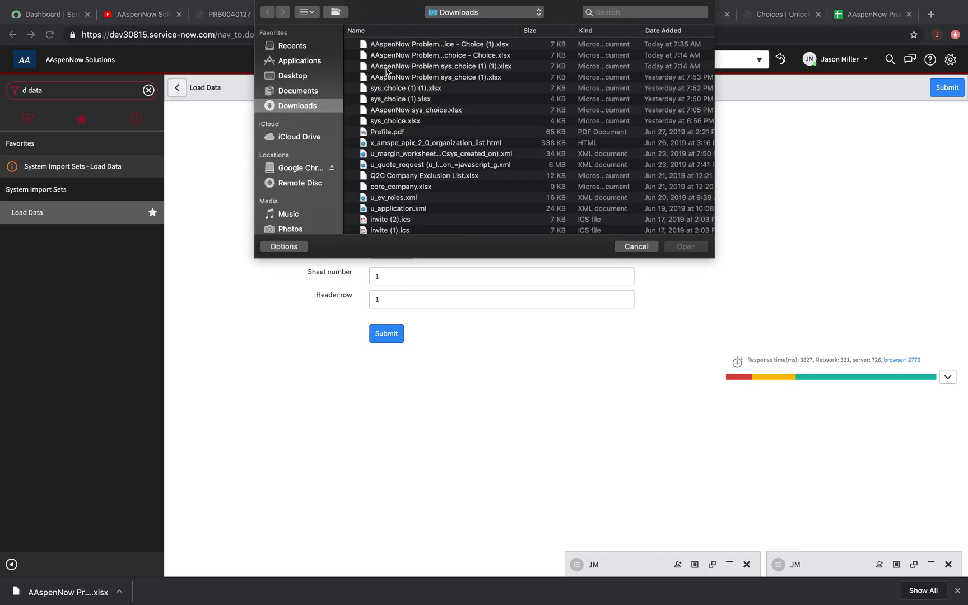
double_click(413, 45)
left_click(391, 334)
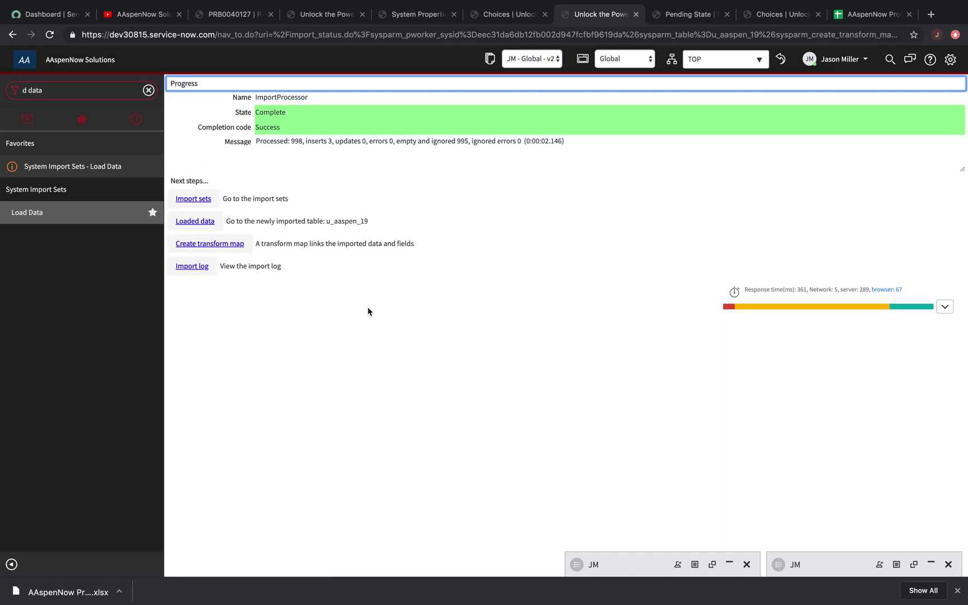
Step: Start a transform map for the AAspen 19 import table, name it Problem Choices, and turn off running business rules
left_click(224, 247)
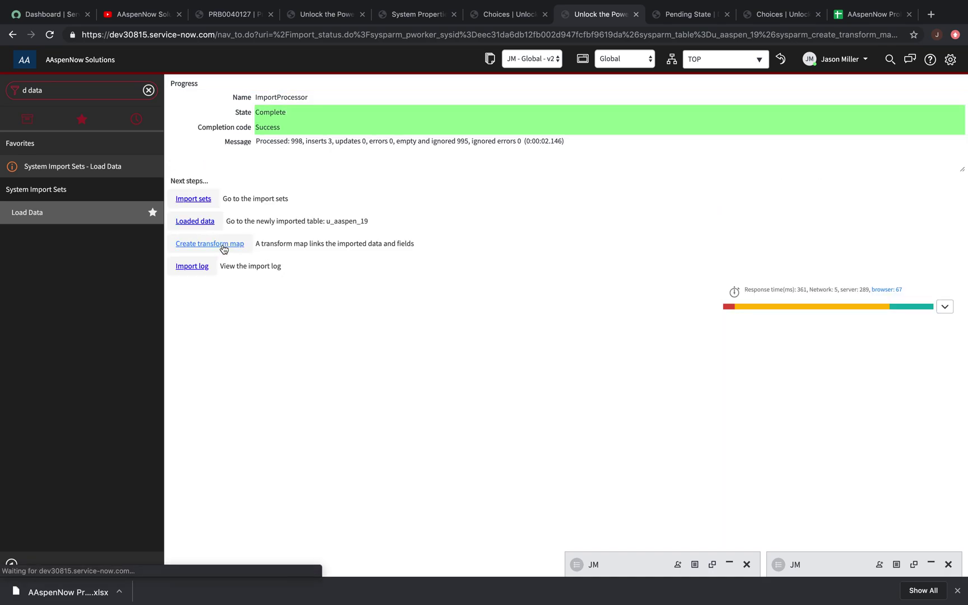
left_click(62, 91)
type("m map")
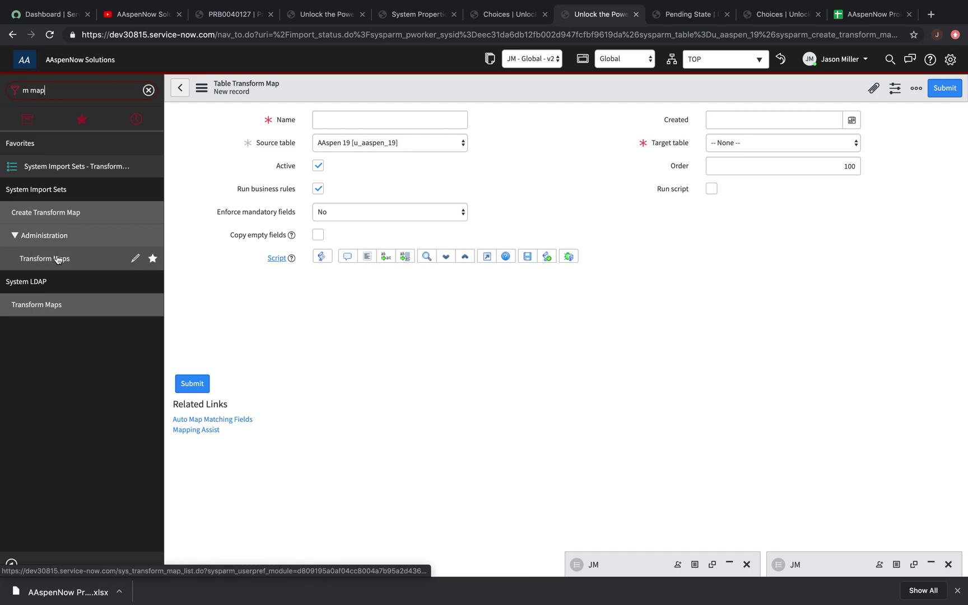
left_click(387, 123)
type("Problem Choices")
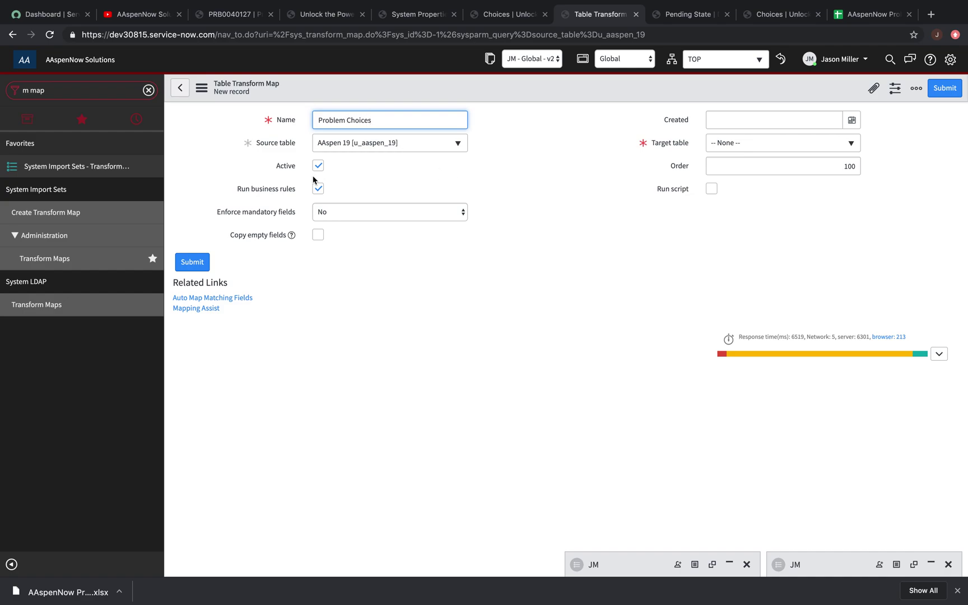
left_click(317, 189)
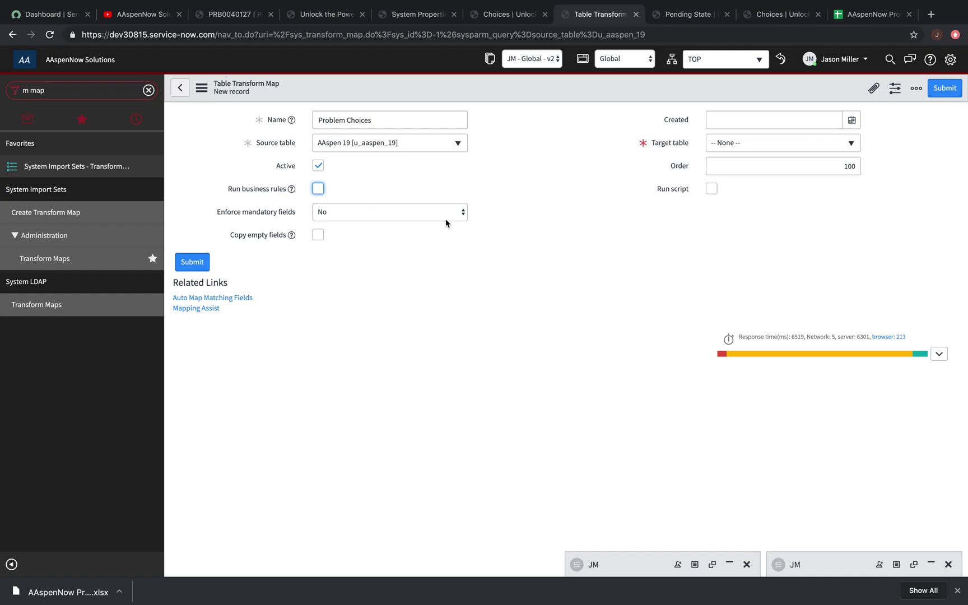
Step: Set the transform map's target table to Choice [sys_choice] and save the record without leaving it
left_click(746, 150)
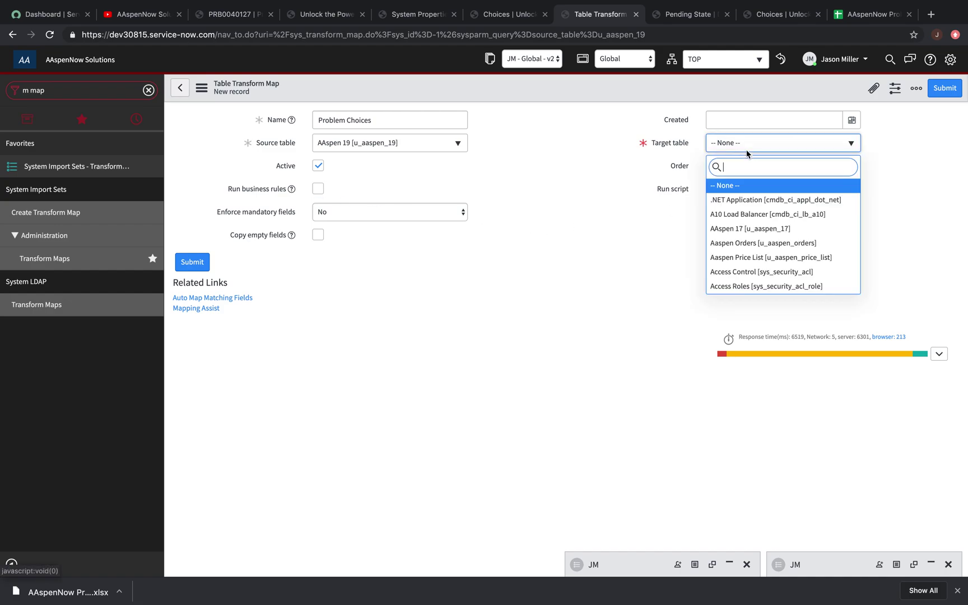
type("sys_choi")
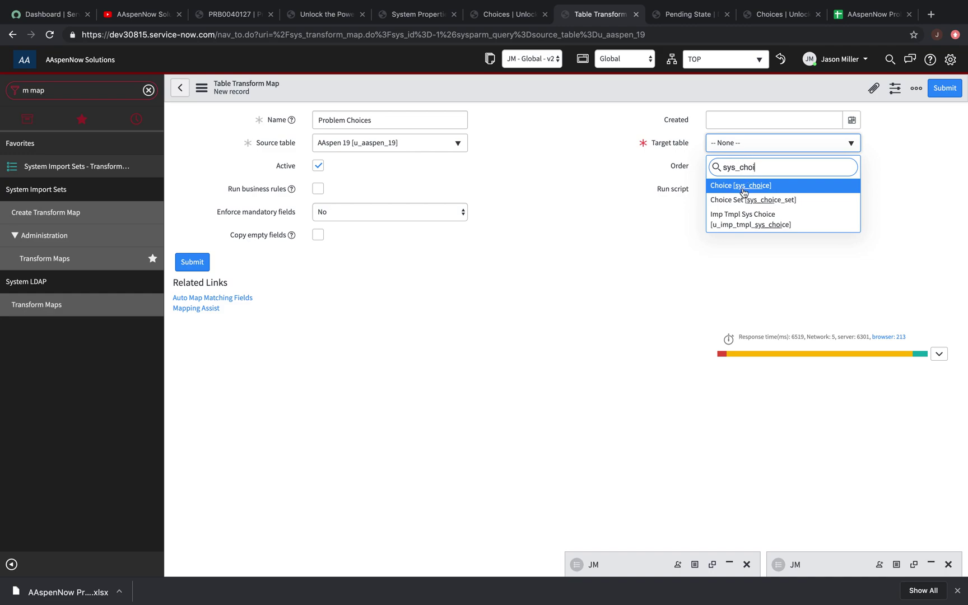
left_click(744, 189)
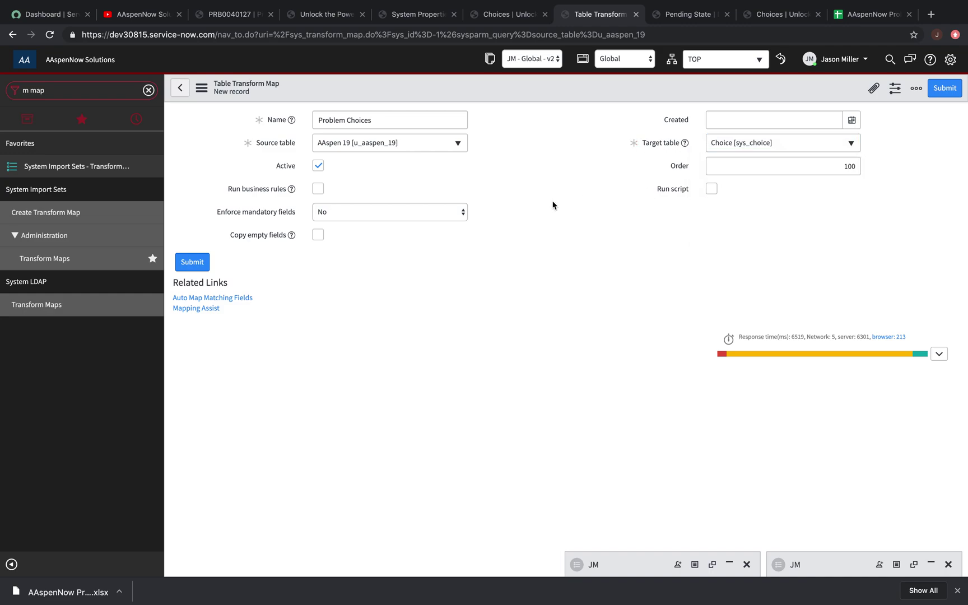
left_click(204, 90)
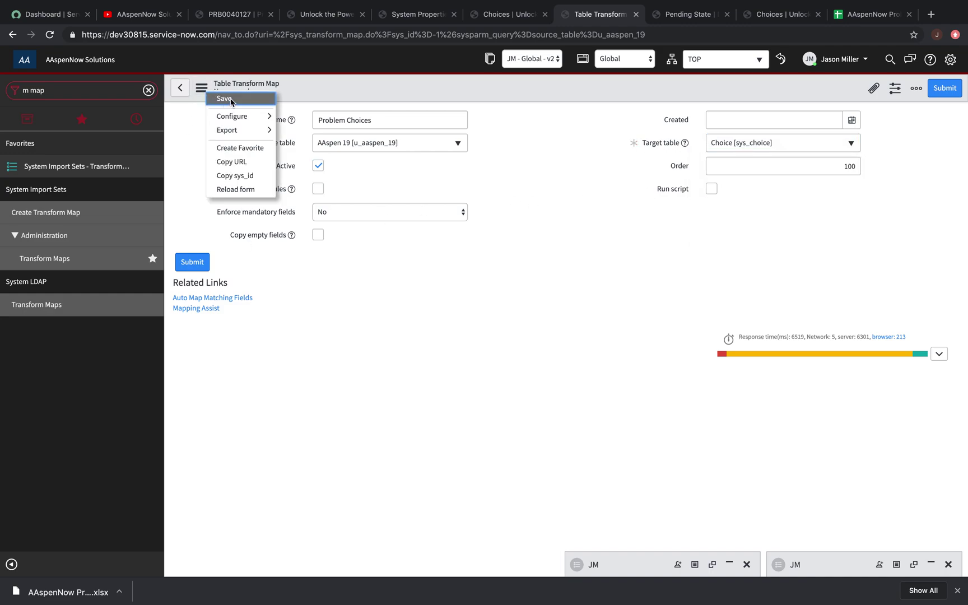
left_click(231, 100)
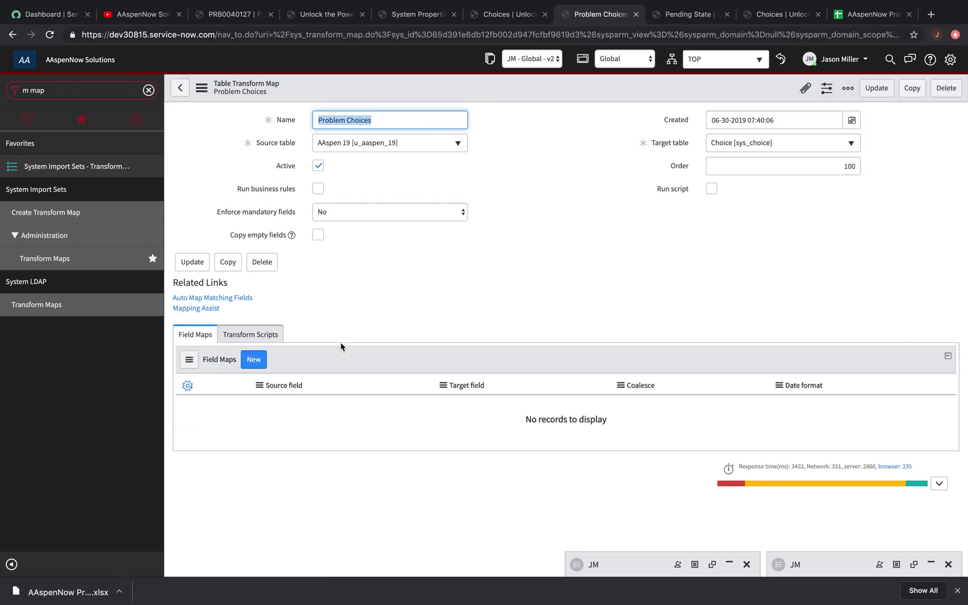
Step: Auto-map the matching fields of the Problem Choices transform map and review the source-to-target field maps
left_click(228, 299)
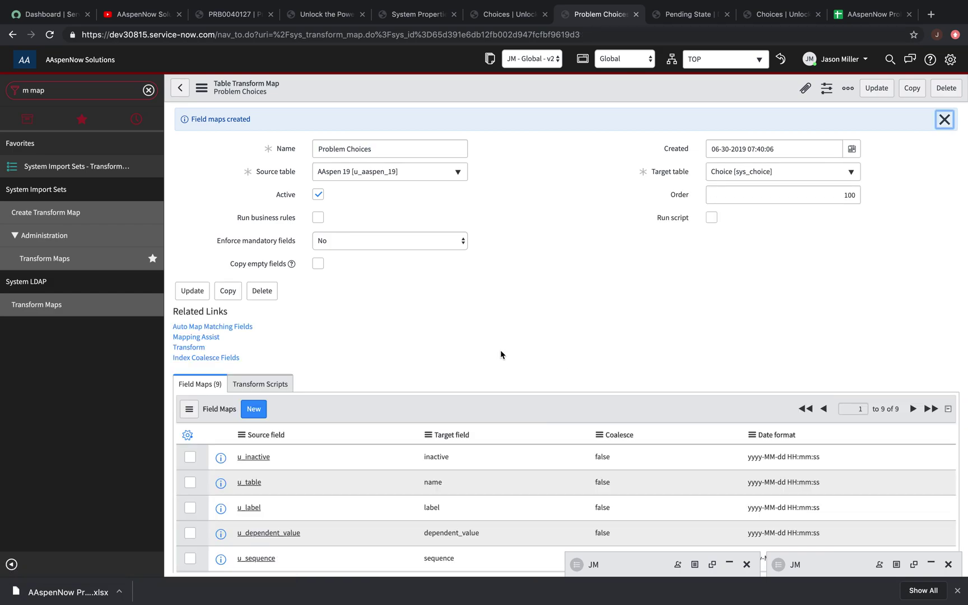
scroll(415, 266, "down", 3)
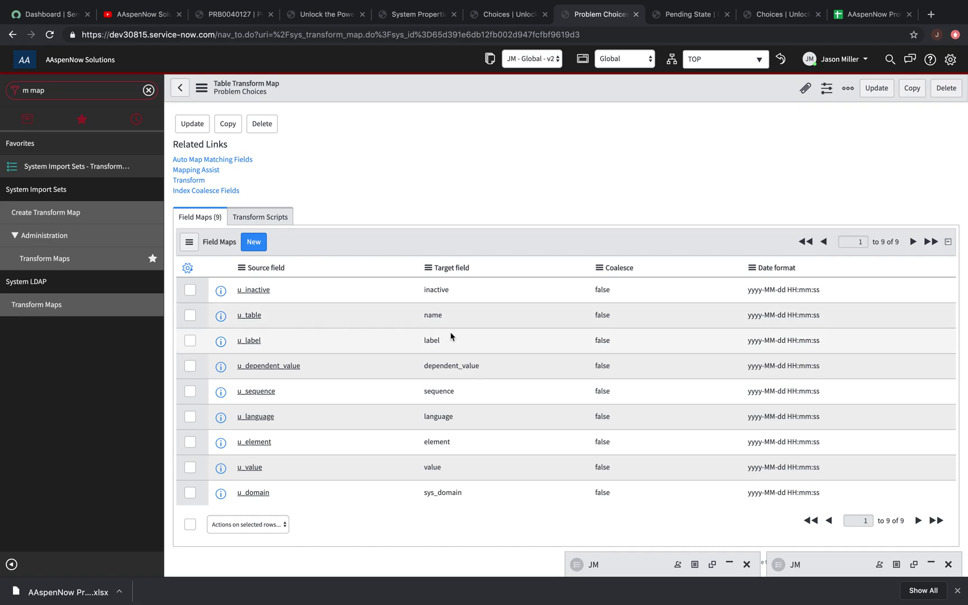
scroll(286, 388, "down", 1)
scroll(286, 388, "down", 1)
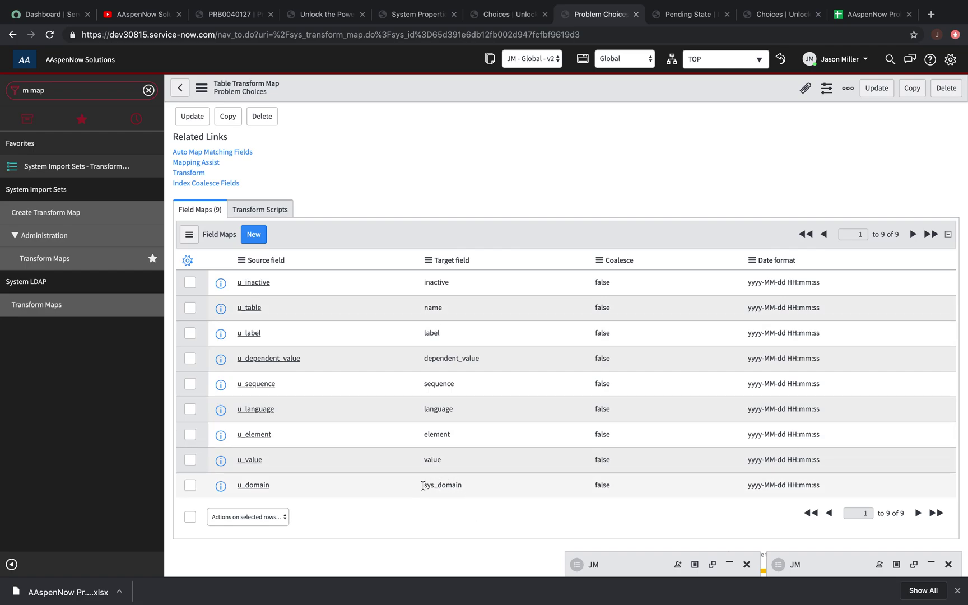
scroll(405, 333, "up", 1)
scroll(405, 332, "up", 2)
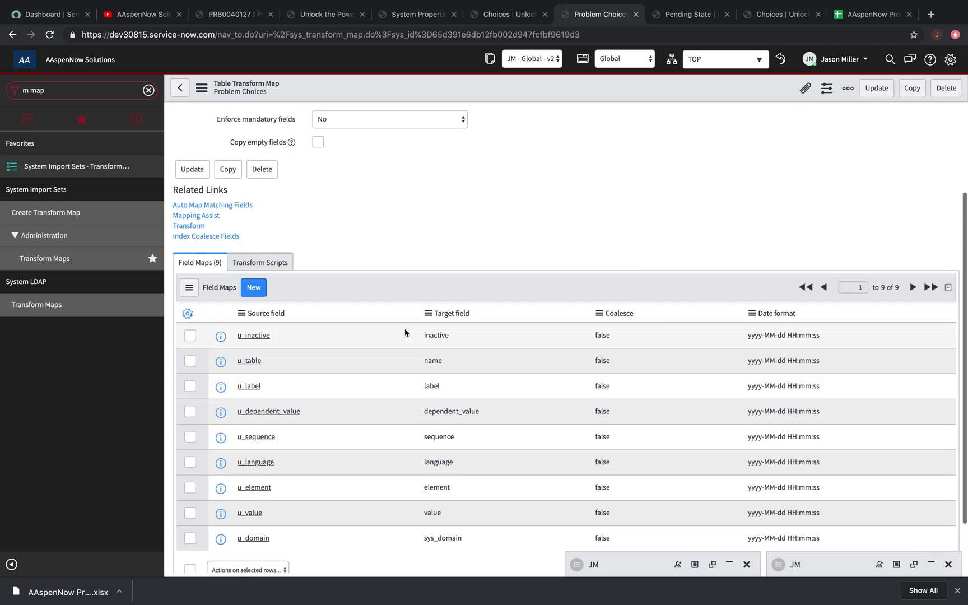
scroll(405, 333, "up", 5)
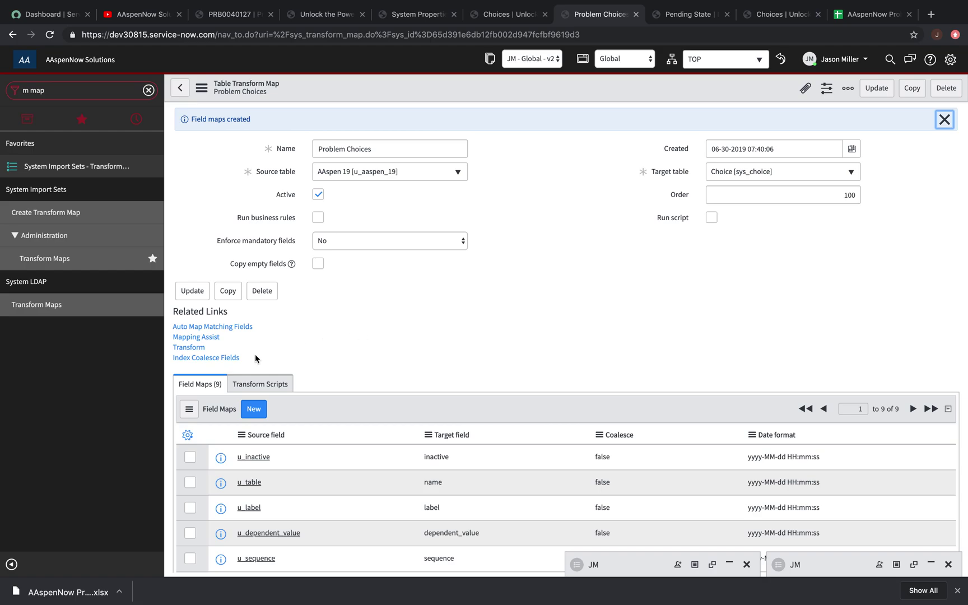
Step: Run the Problem Choices transform on the u_aaspen_19 import set, reloading the new Problem form beforehand
left_click(180, 348)
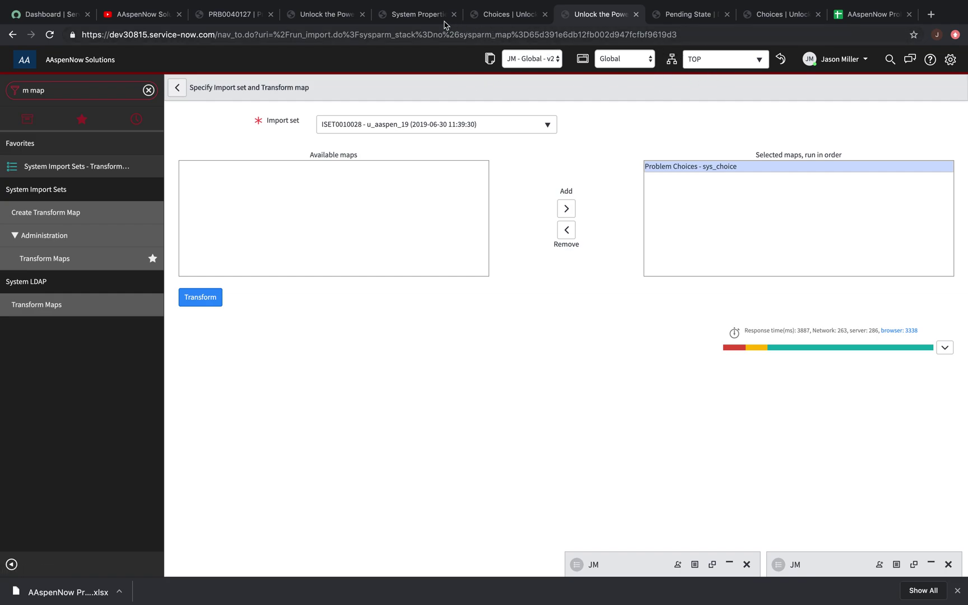
left_click(235, 19)
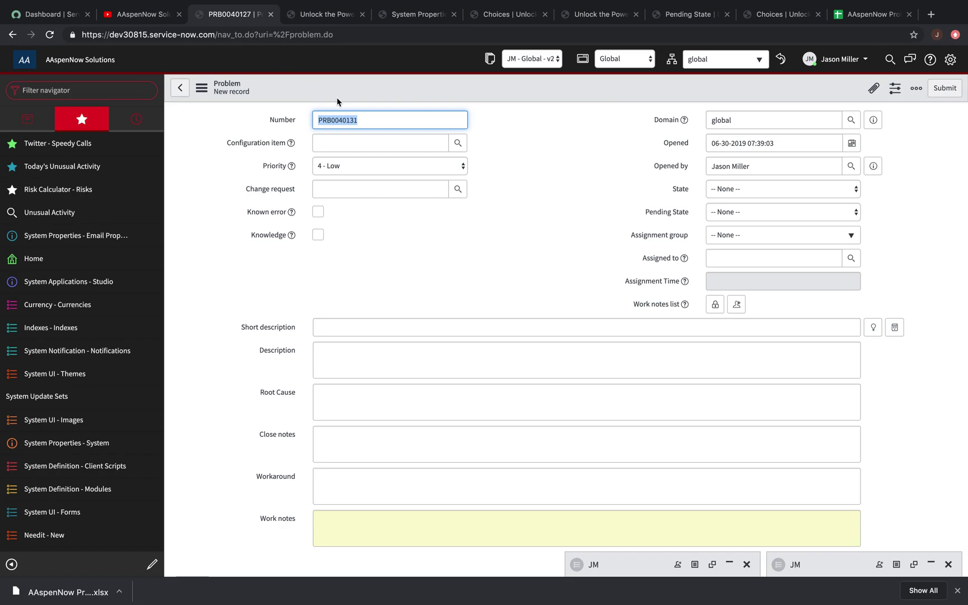
left_click(50, 35)
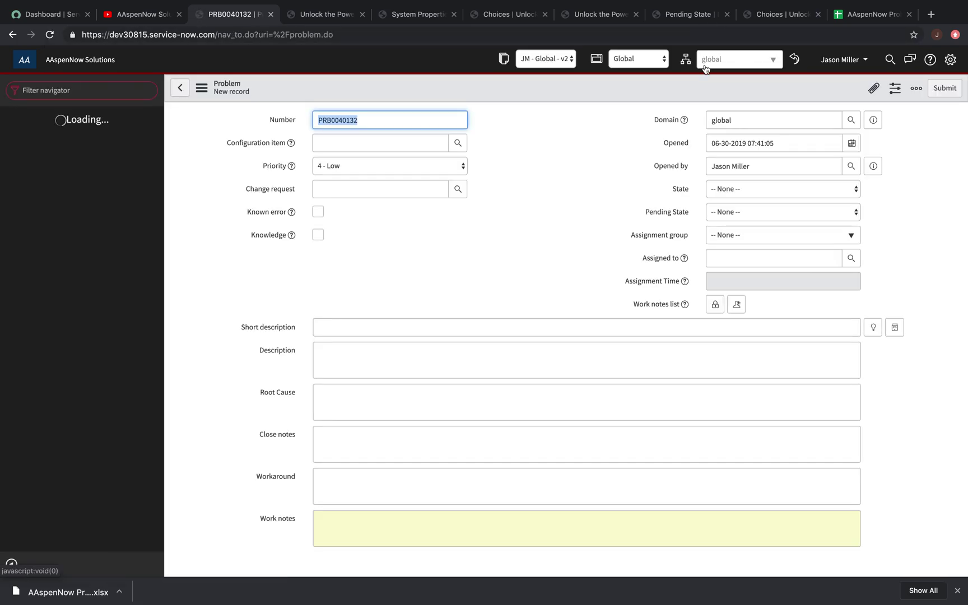
left_click(605, 16)
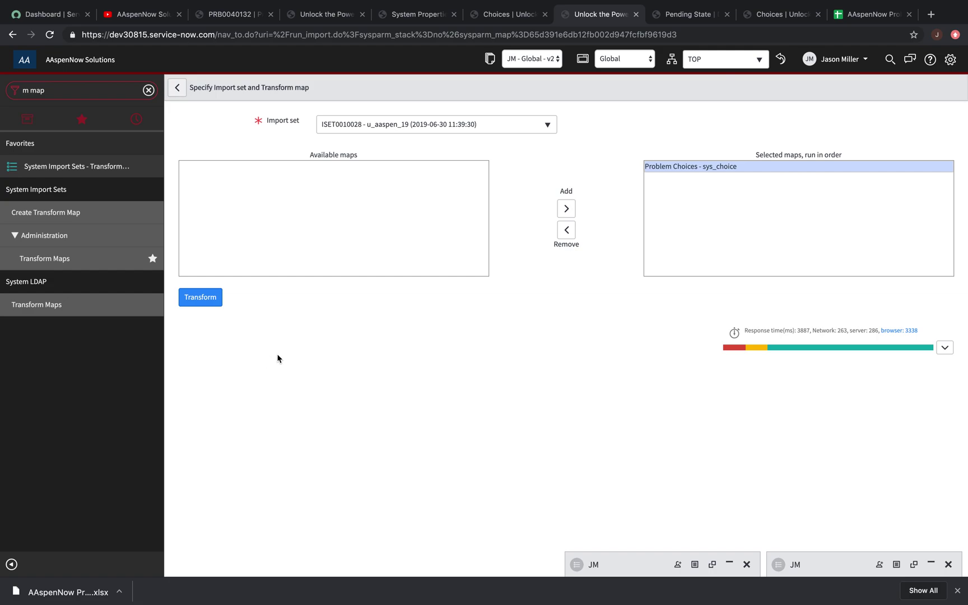
left_click(205, 305)
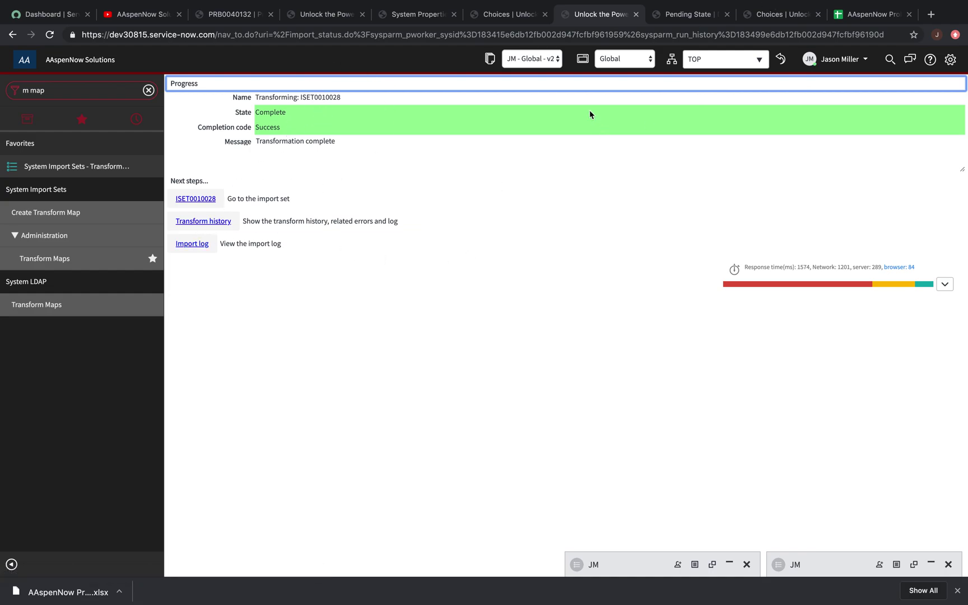
Step: Clear the Choices list's filters and show only the records whose Element is u_pending_state
left_click(501, 14)
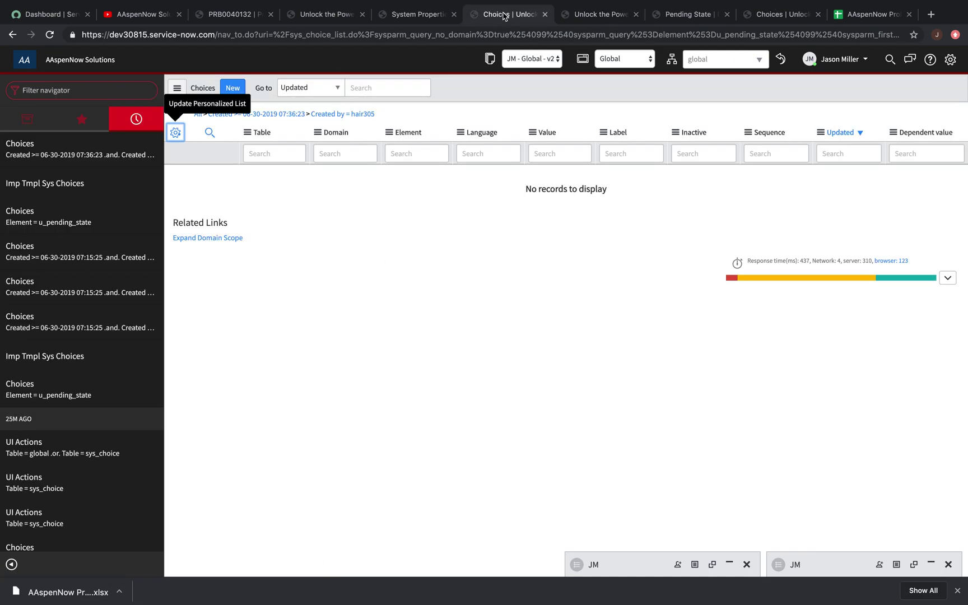
left_click(198, 115)
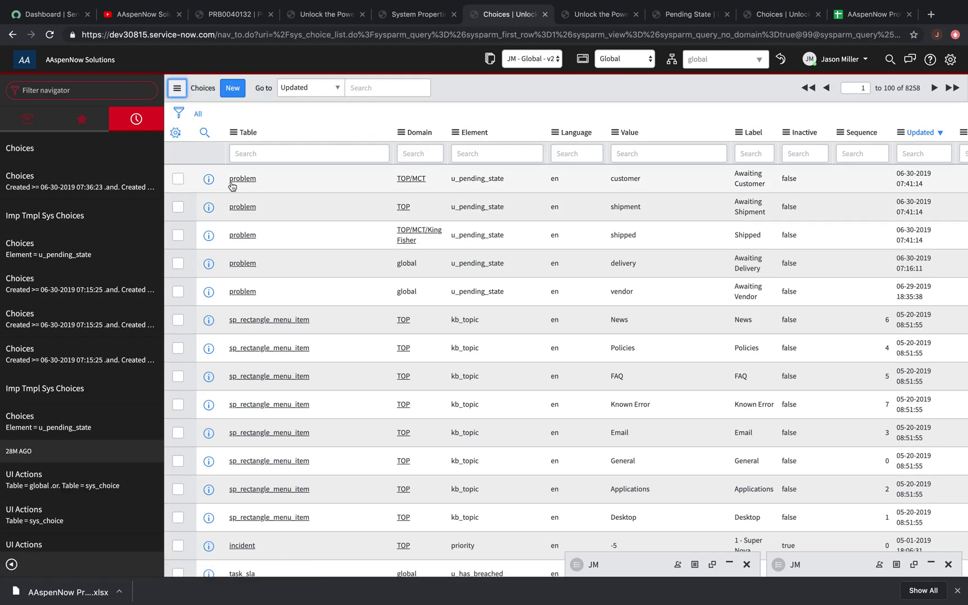
right_click(244, 179)
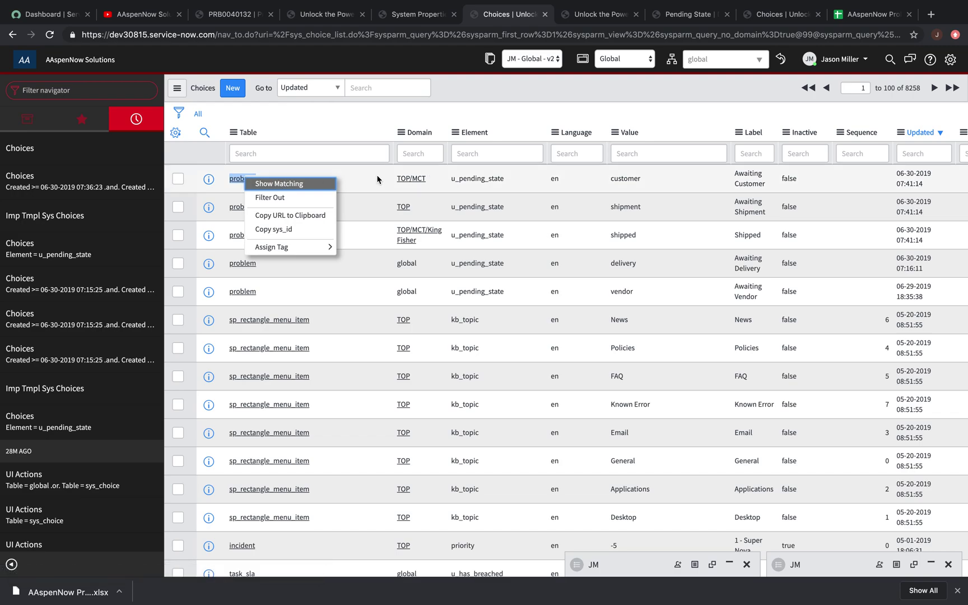
left_click(455, 200)
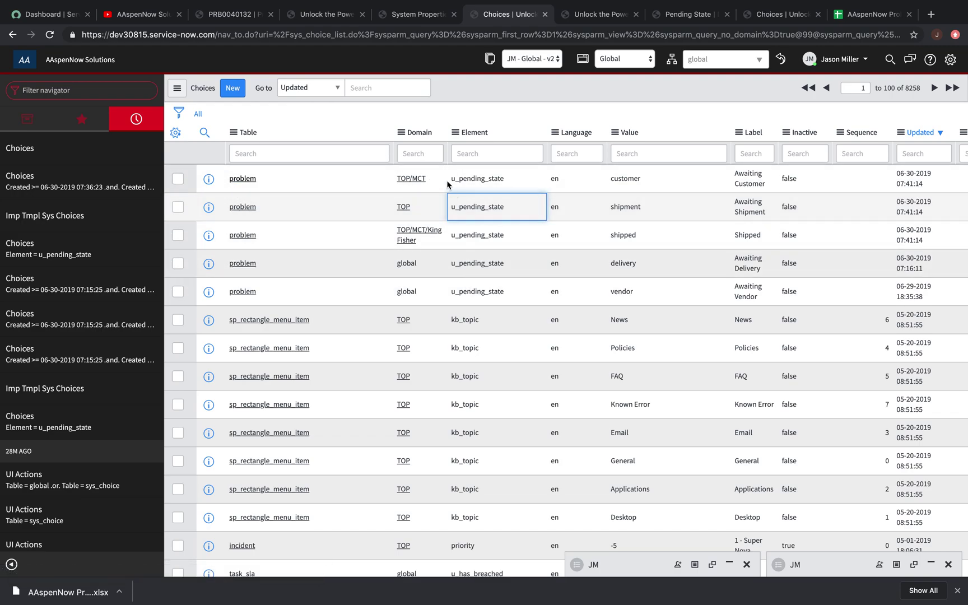
right_click(488, 179)
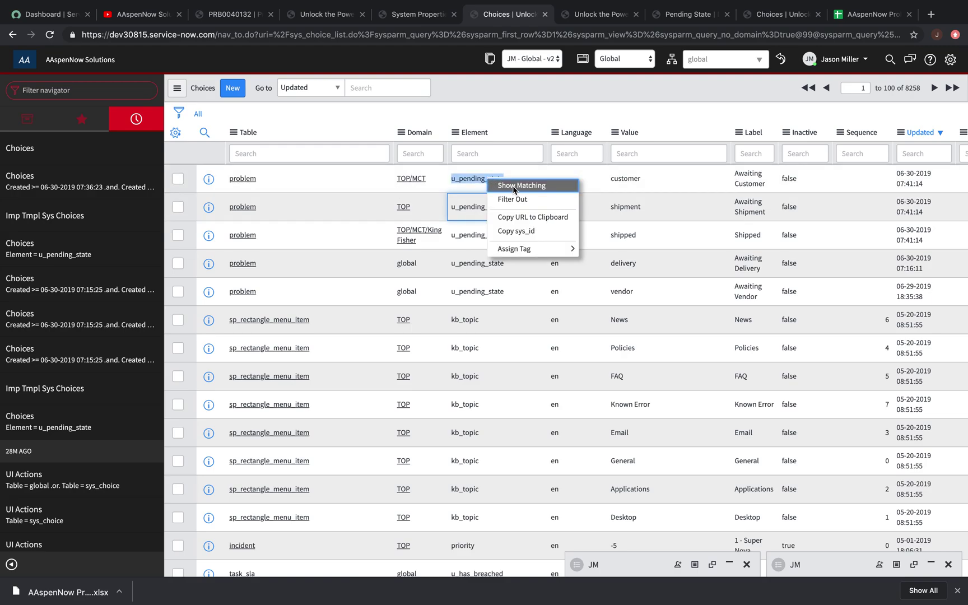
left_click(513, 186)
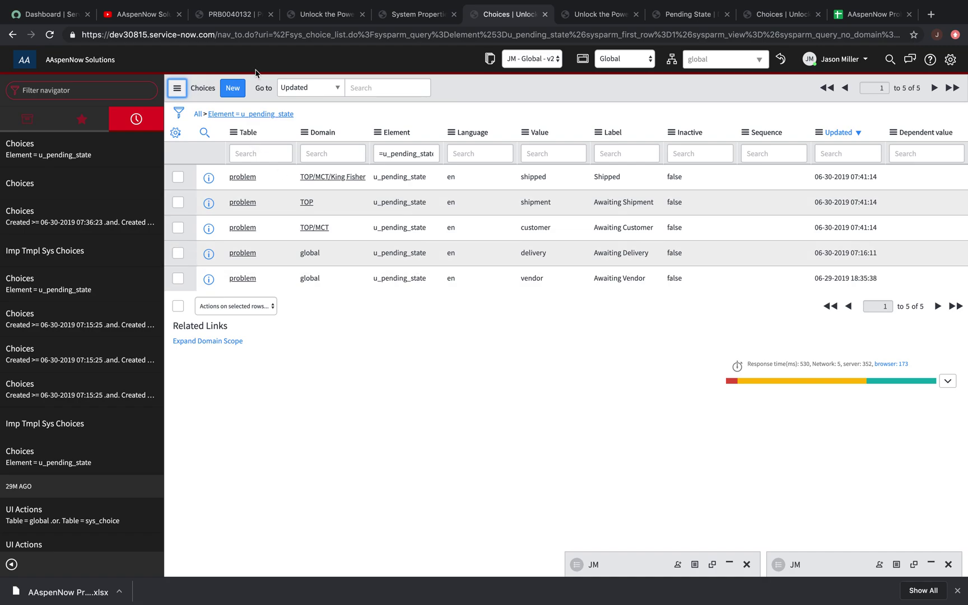
Step: Reload the new Problem form and check its Pending State choices in the global domain
left_click(224, 14)
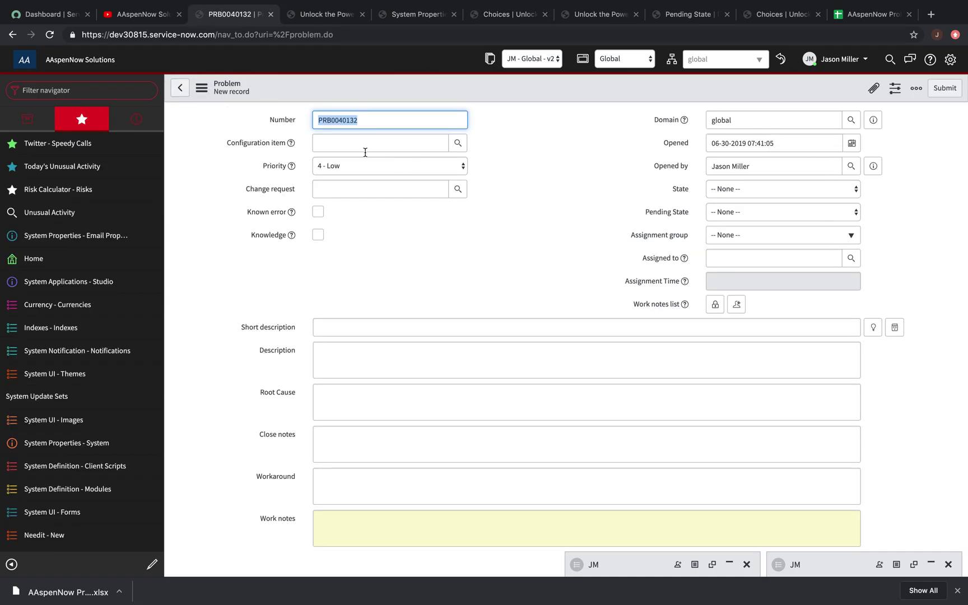
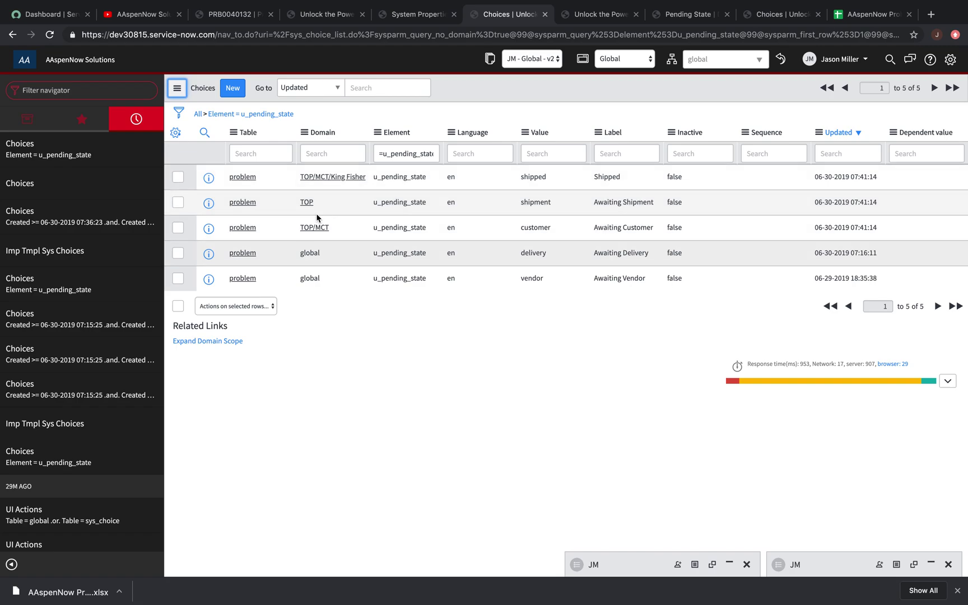
left_click(230, 15)
left_click(762, 59)
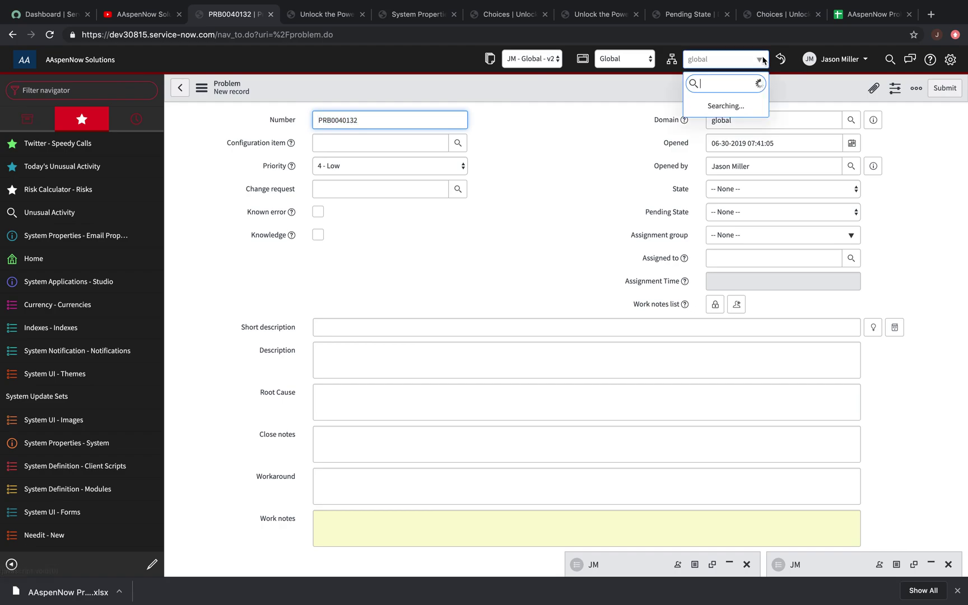
type("top")
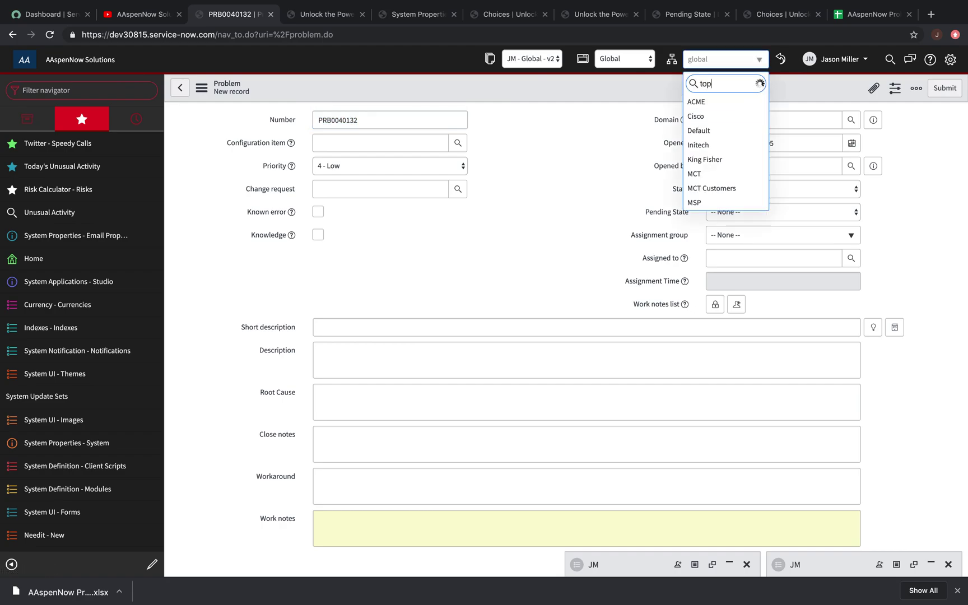
left_click(582, 149)
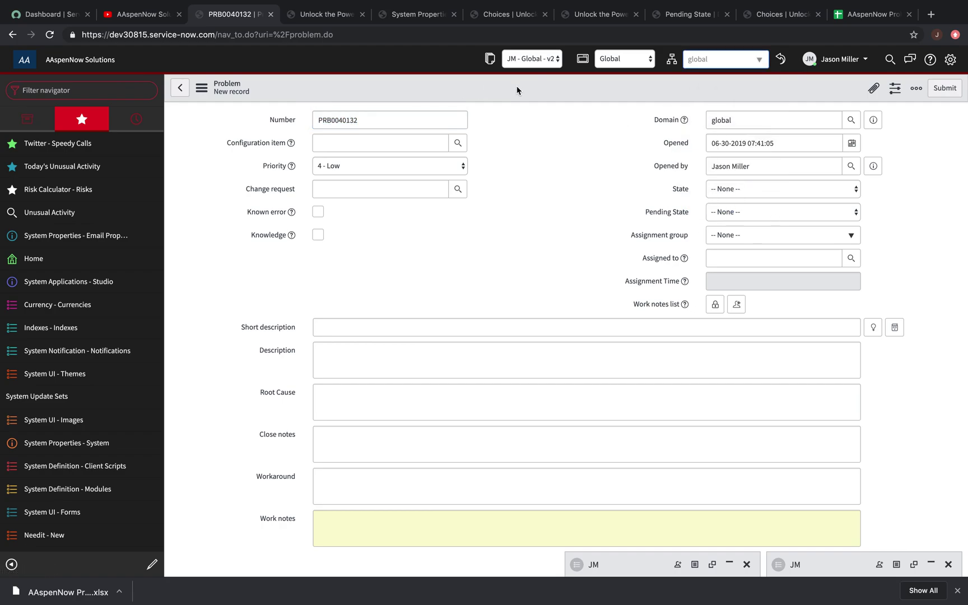
left_click(51, 34)
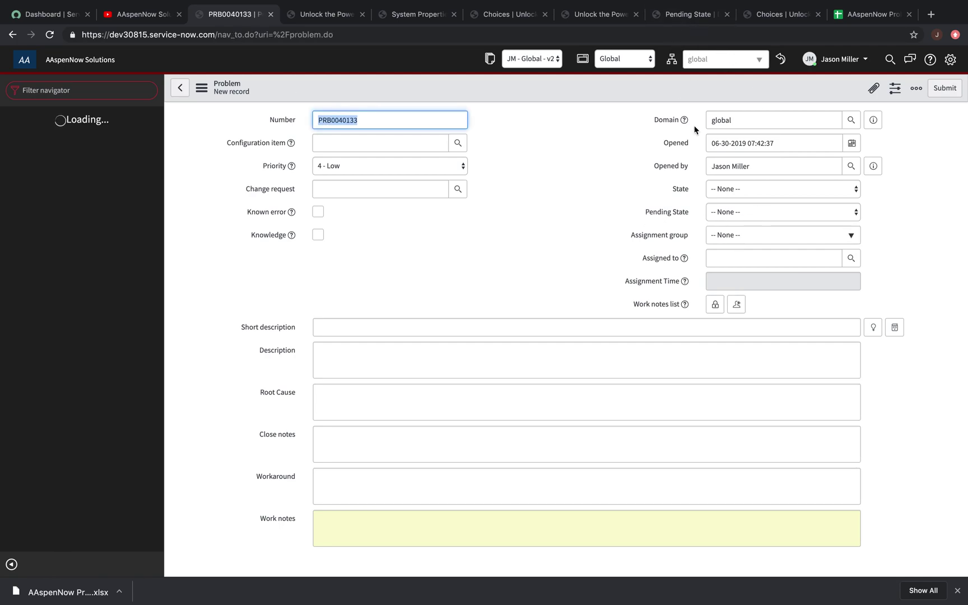
left_click(750, 212)
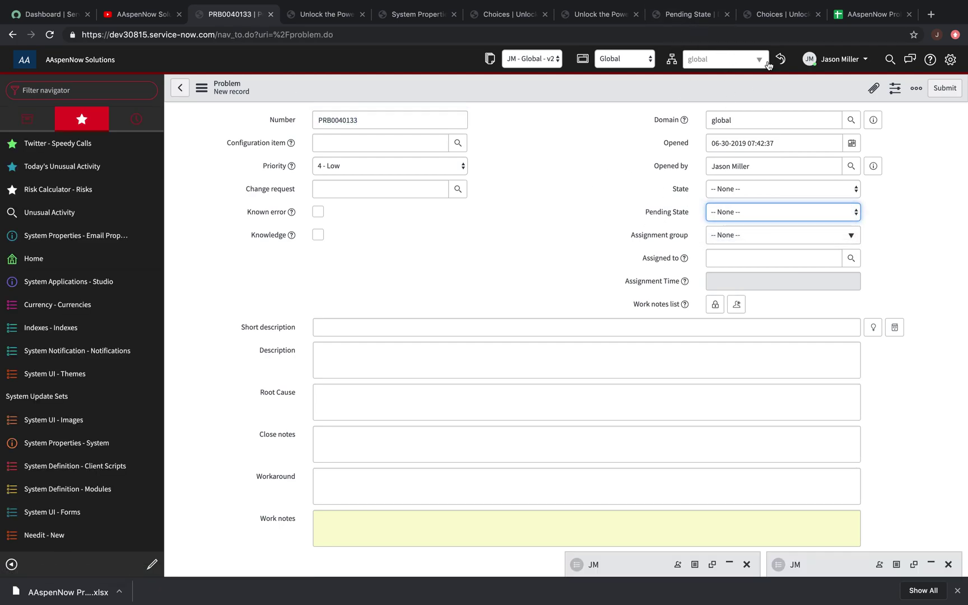
Step: Switch the session domain to TOP and check the Pending State choices on the new Problem form
left_click(754, 61)
type("top")
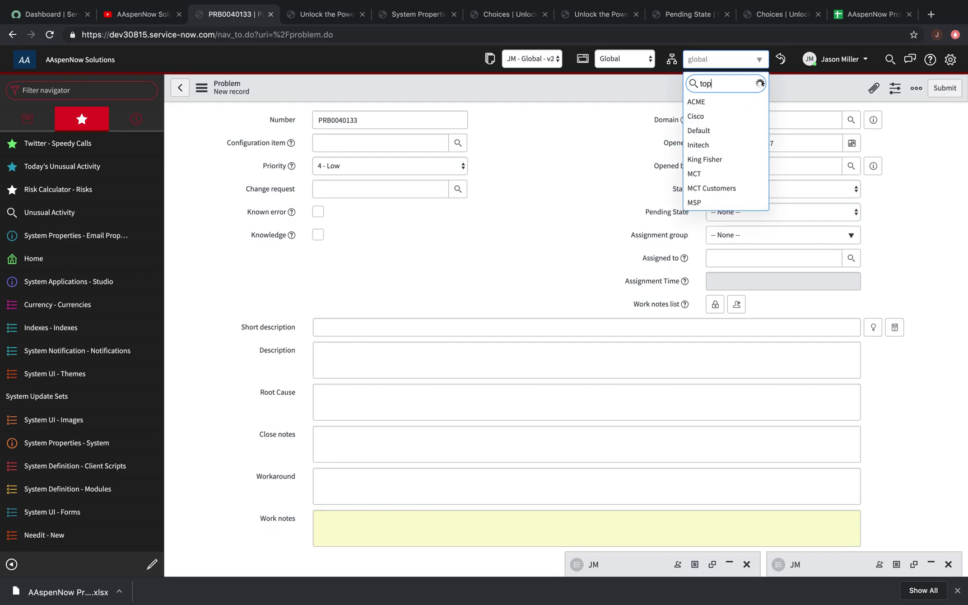
left_click(726, 103)
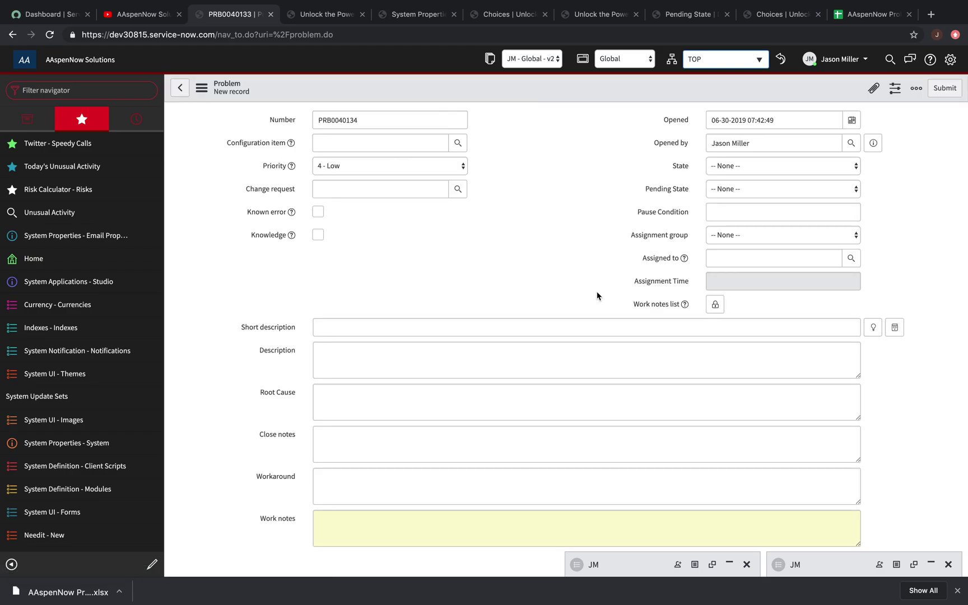
left_click(732, 190)
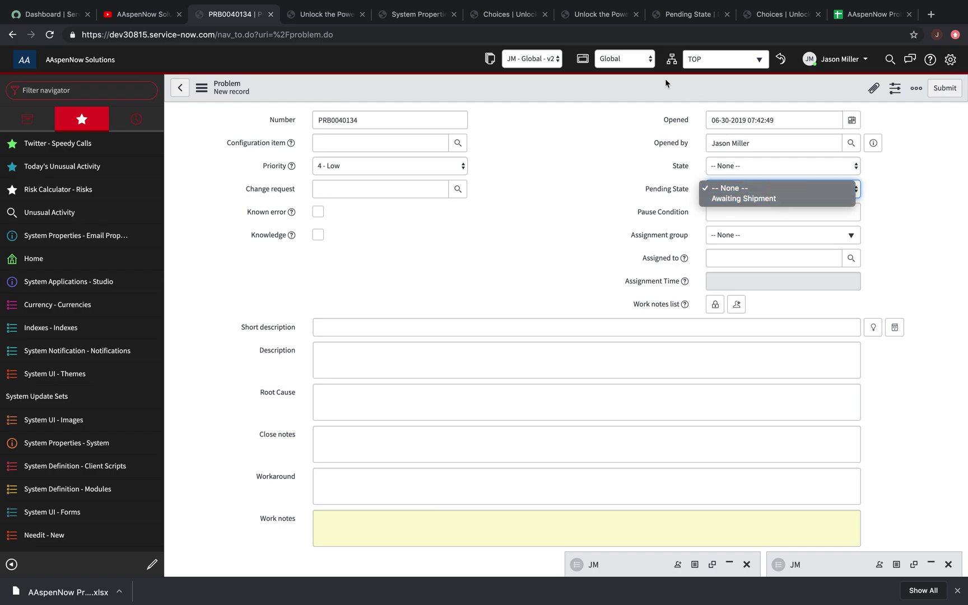
left_click(654, 105)
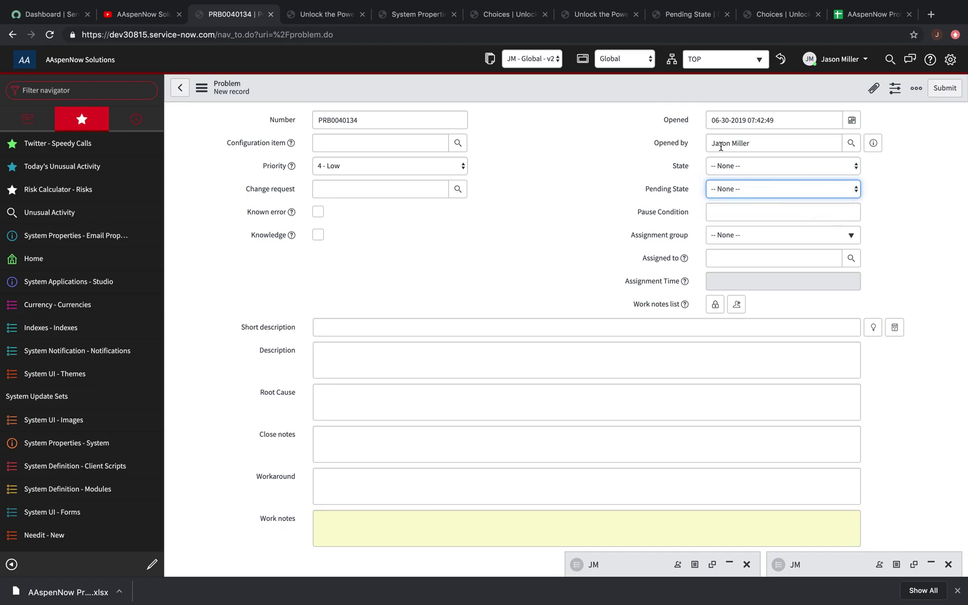
Step: Switch the session domain to MCT and check the Pending State choices on the new Problem form
left_click(752, 60)
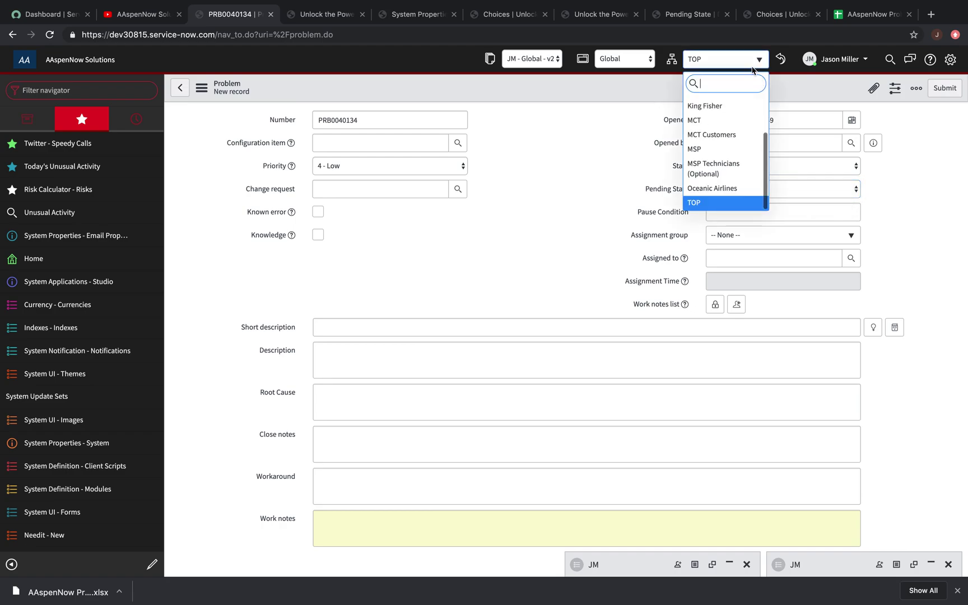
type("mct")
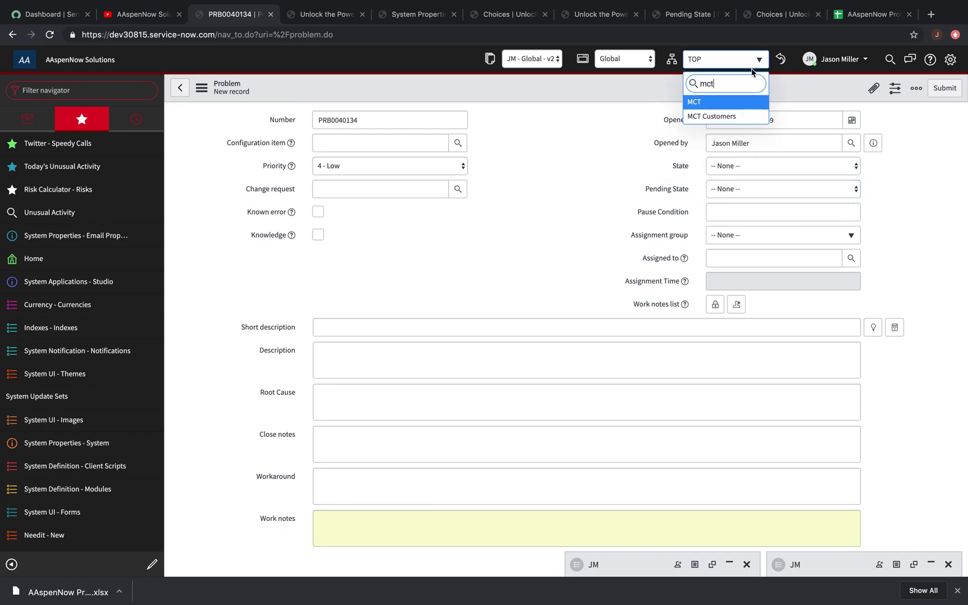
left_click(728, 103)
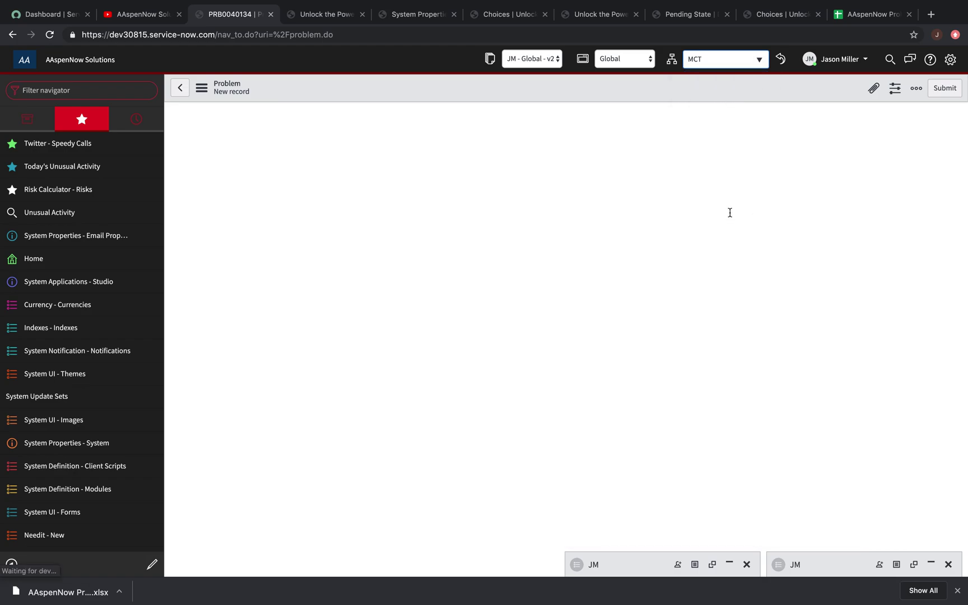
left_click(793, 190)
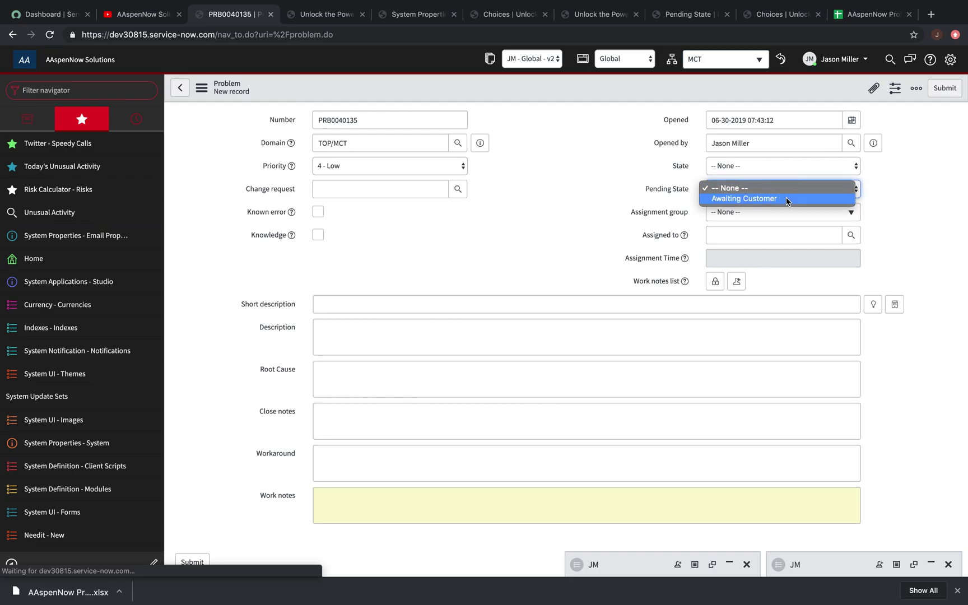
left_click(614, 171)
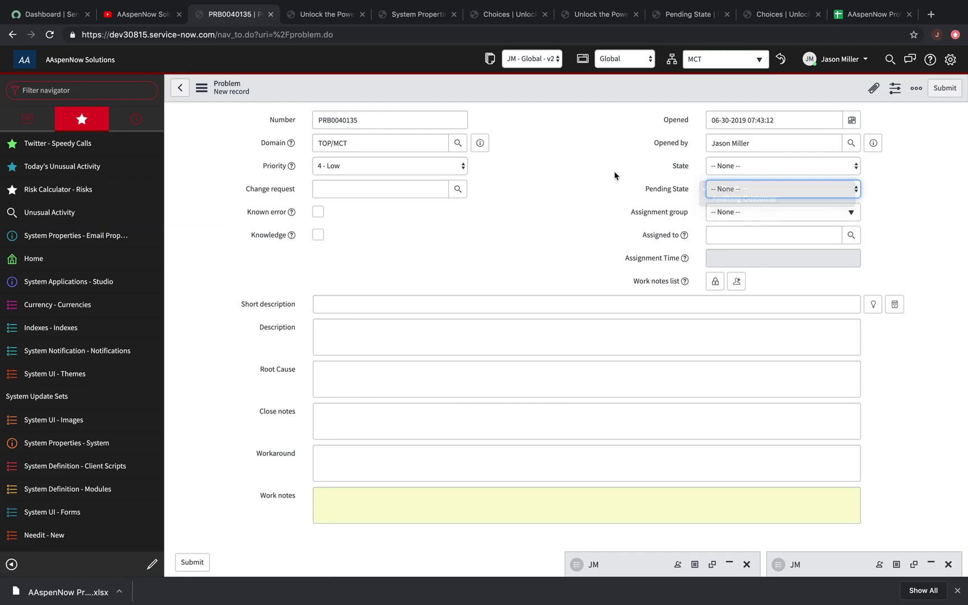
Step: Switch the session domain to King Fisher and check the Pending State choices on the new Problem form
left_click(749, 63)
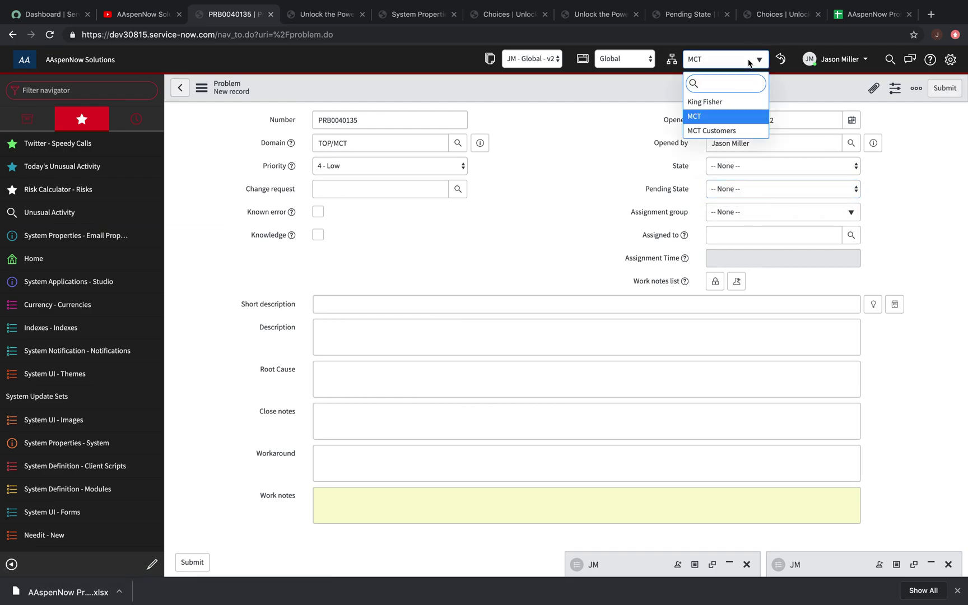
left_click(738, 106)
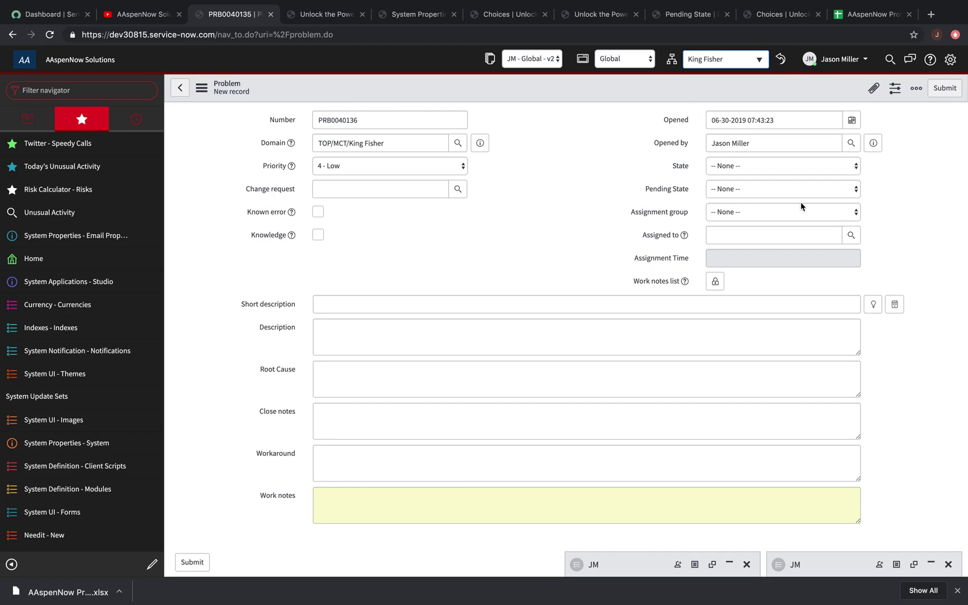
left_click(765, 190)
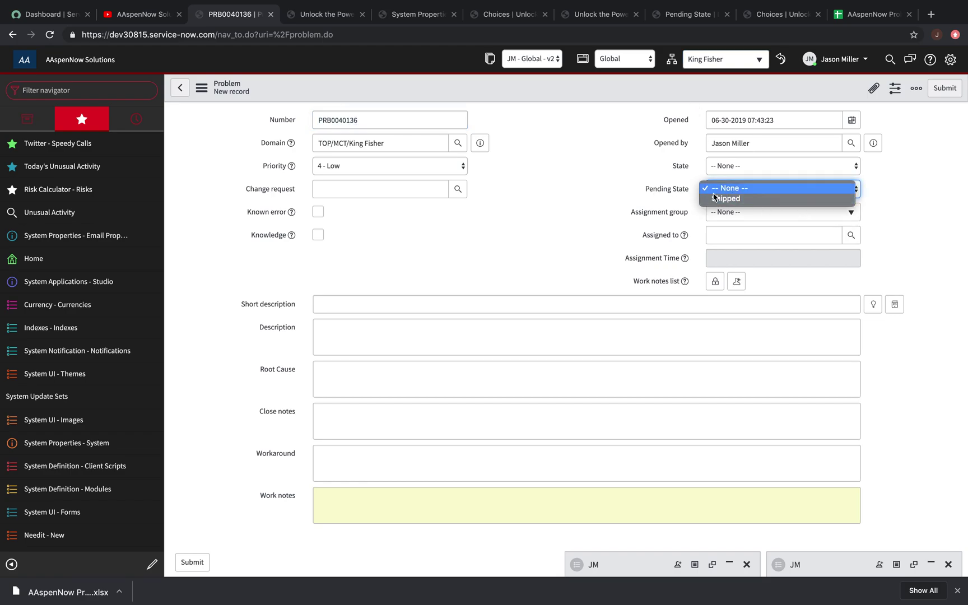
left_click(531, 104)
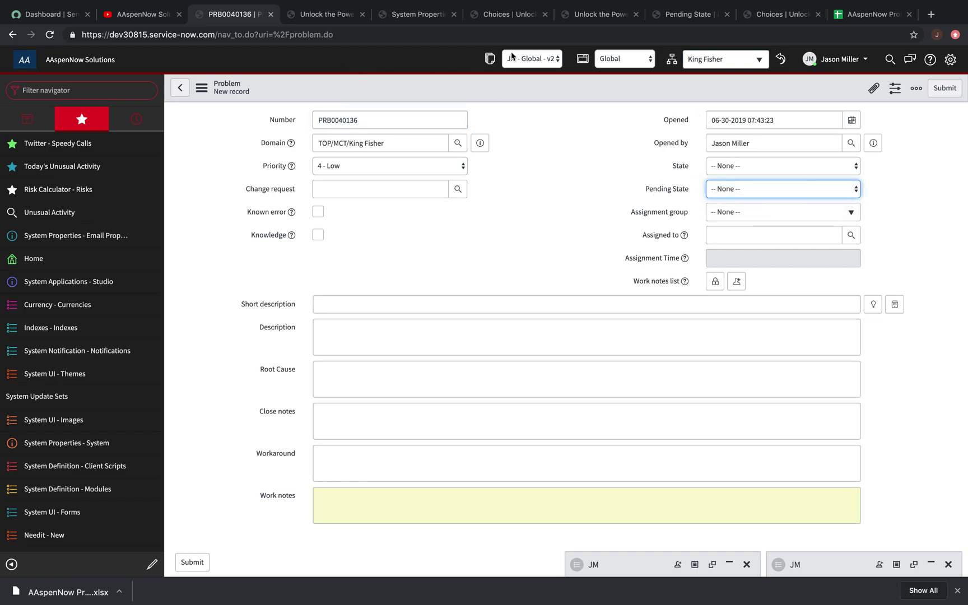
Step: Try to reassign the Shipped pending-state choice to another domain, entering mc and opening the domain lookup
left_click(502, 18)
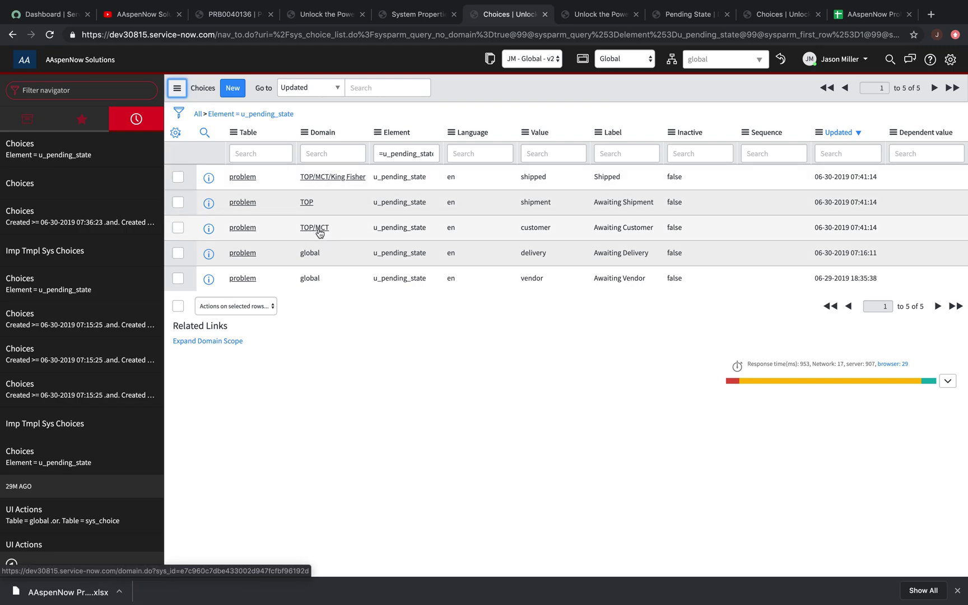
left_click(333, 185)
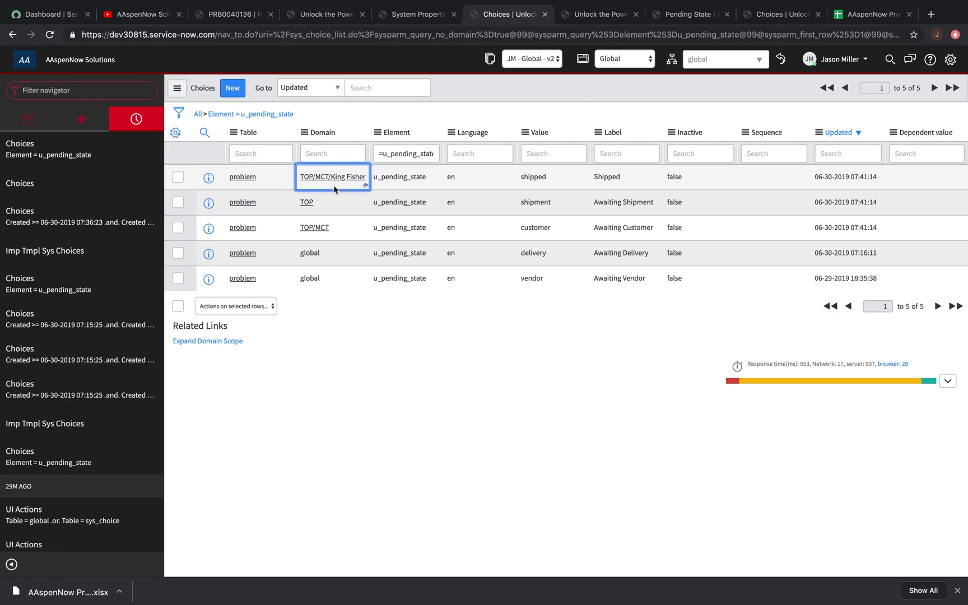
type("mc")
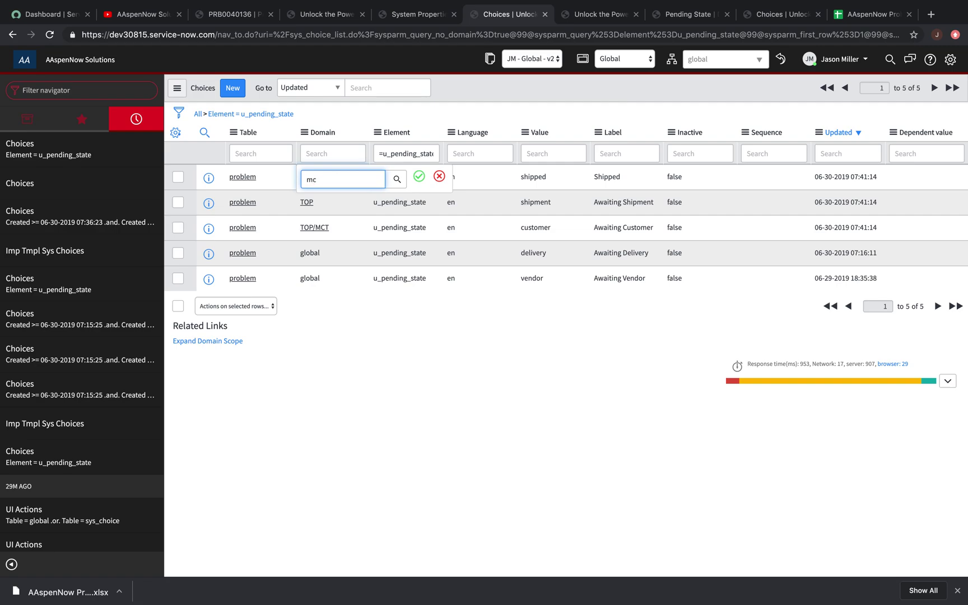
left_click(397, 179)
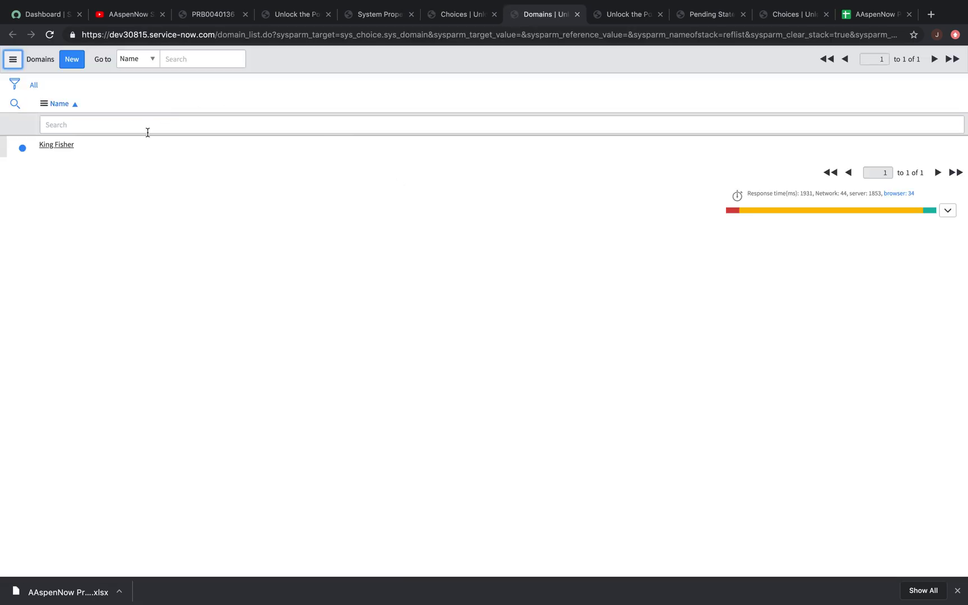
left_click(577, 14)
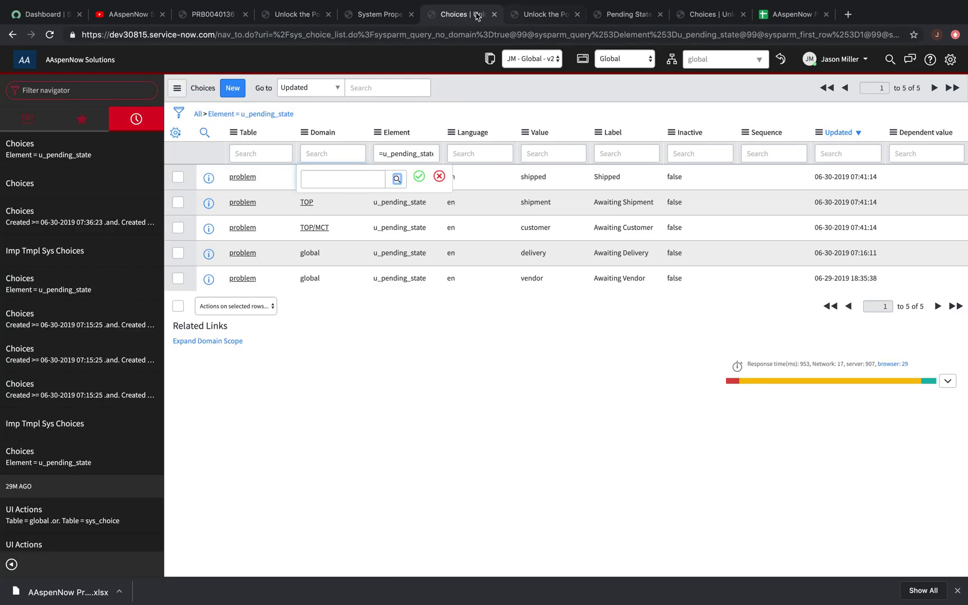
Step: Toggle the choices list's domain scope and try to look up another domain for the Shipped choice
left_click(222, 342)
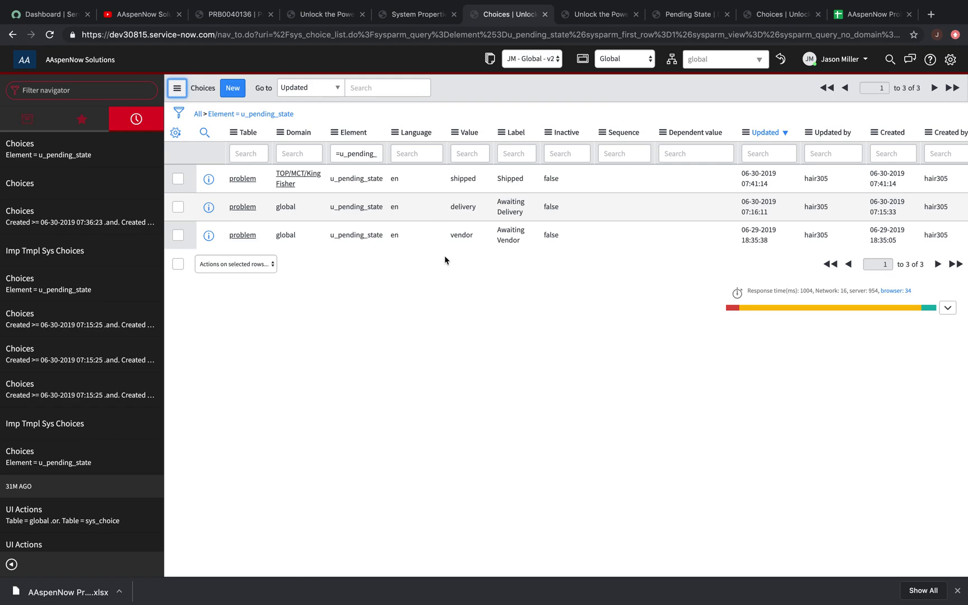
left_click(307, 182)
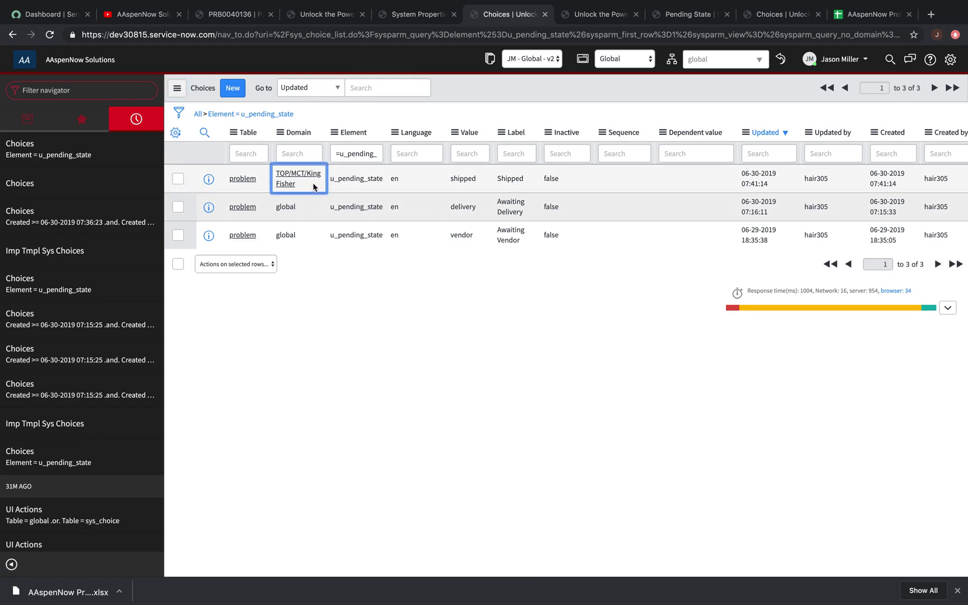
double_click(315, 187)
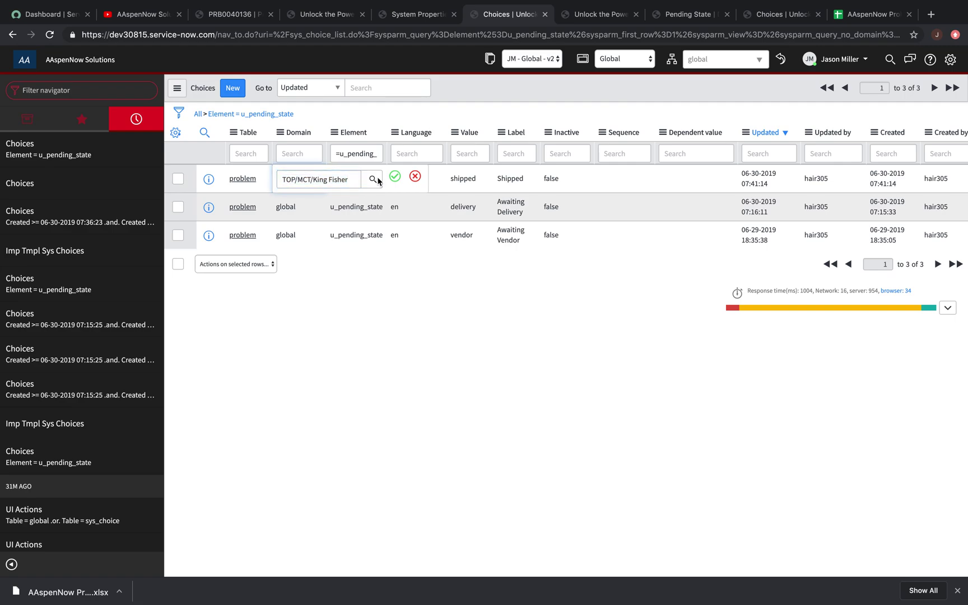
left_click(372, 180)
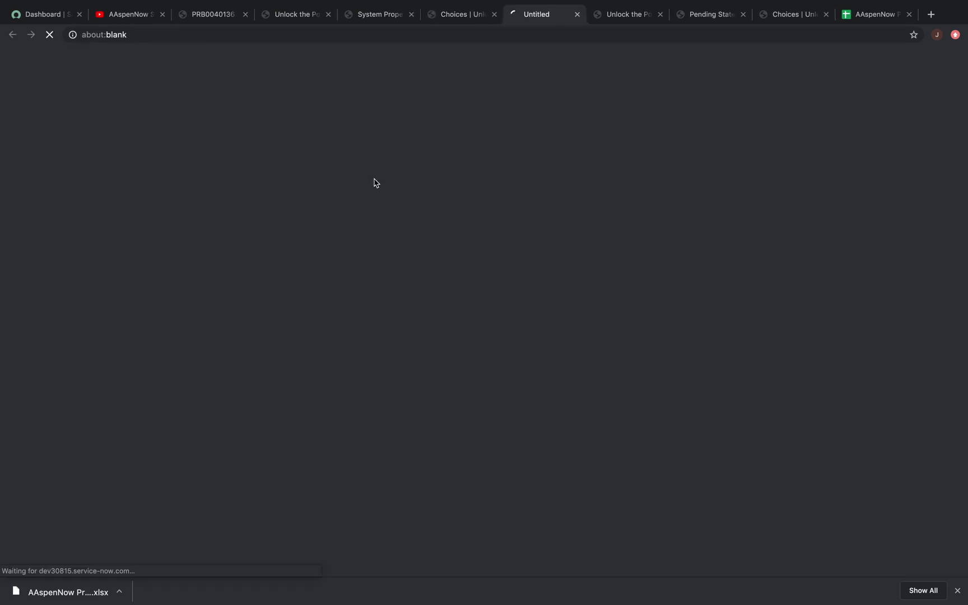
left_click(577, 14)
key("Return")
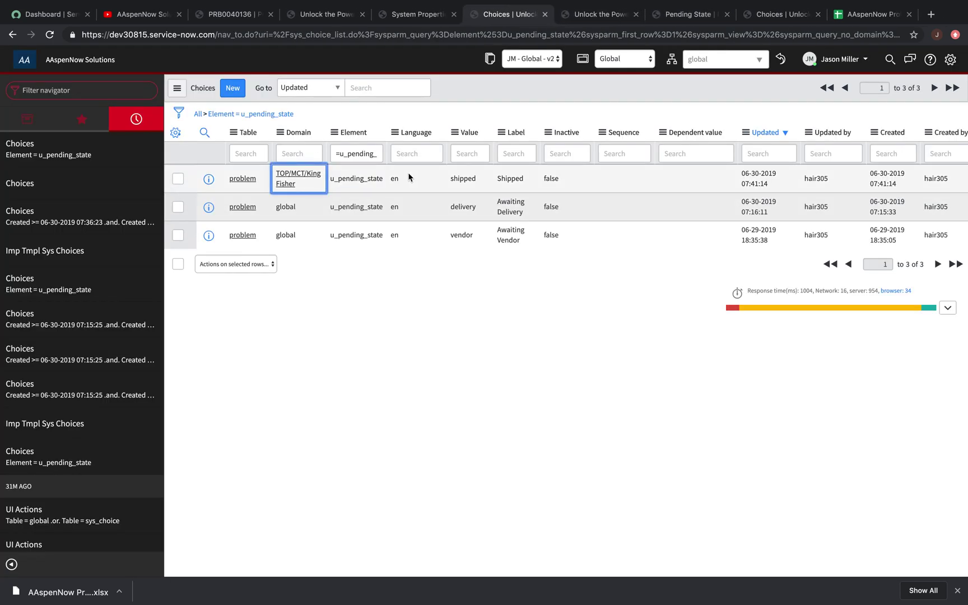
Step: Open the Shipped choice record, try mct and *mct as its Domain, and leave without saving
left_click(247, 179, "super")
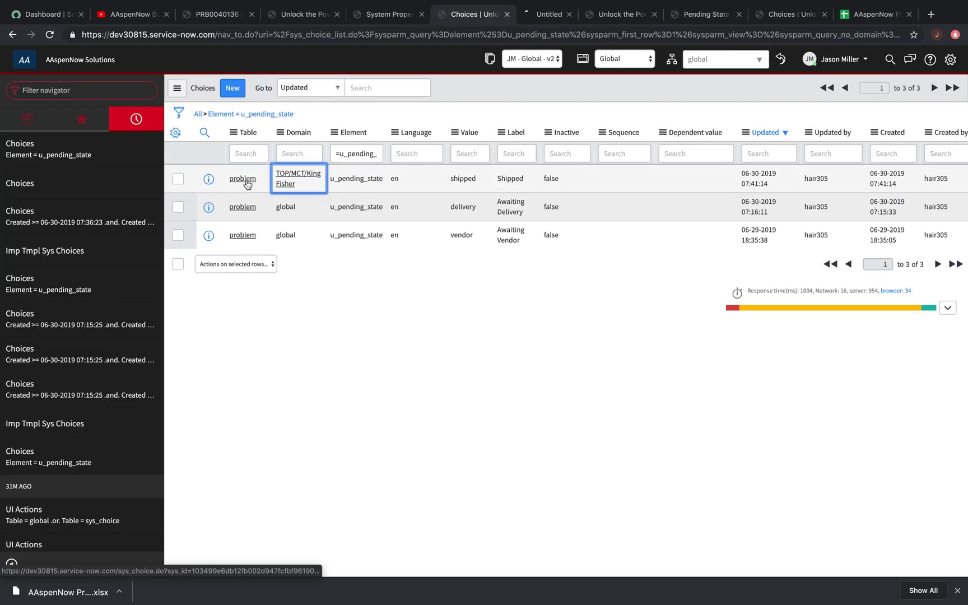
left_click(533, 17)
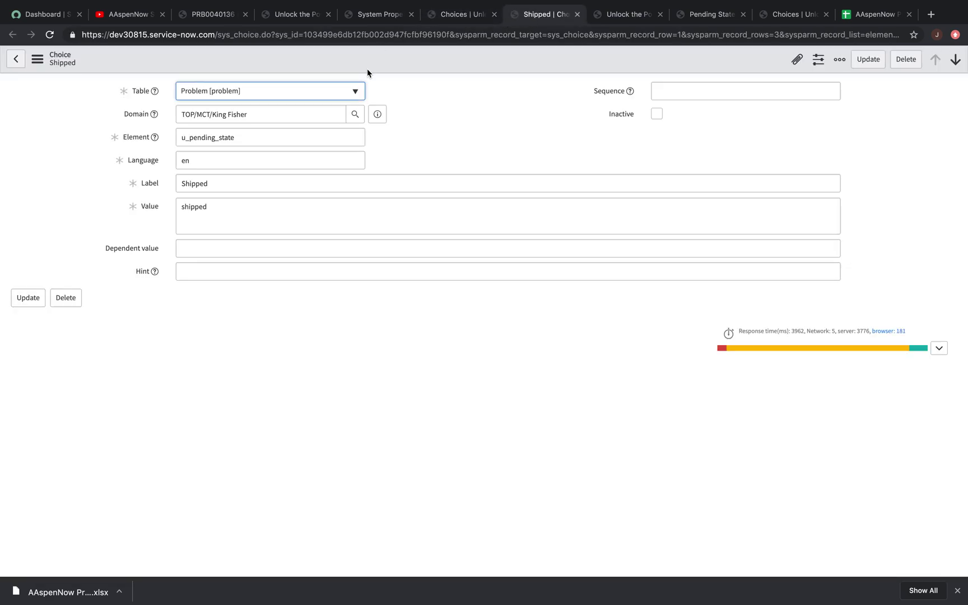
key("Tab")
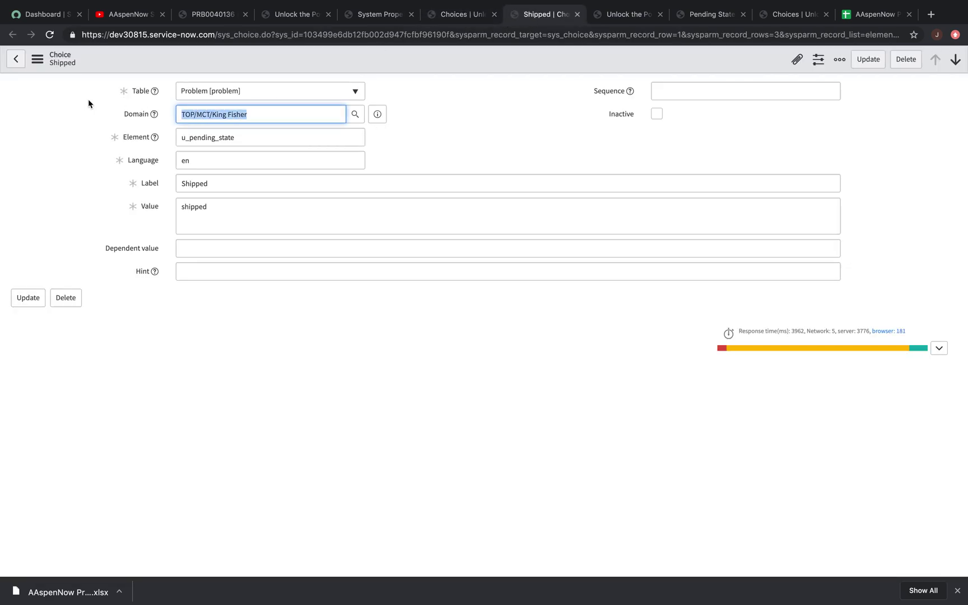
type("mct")
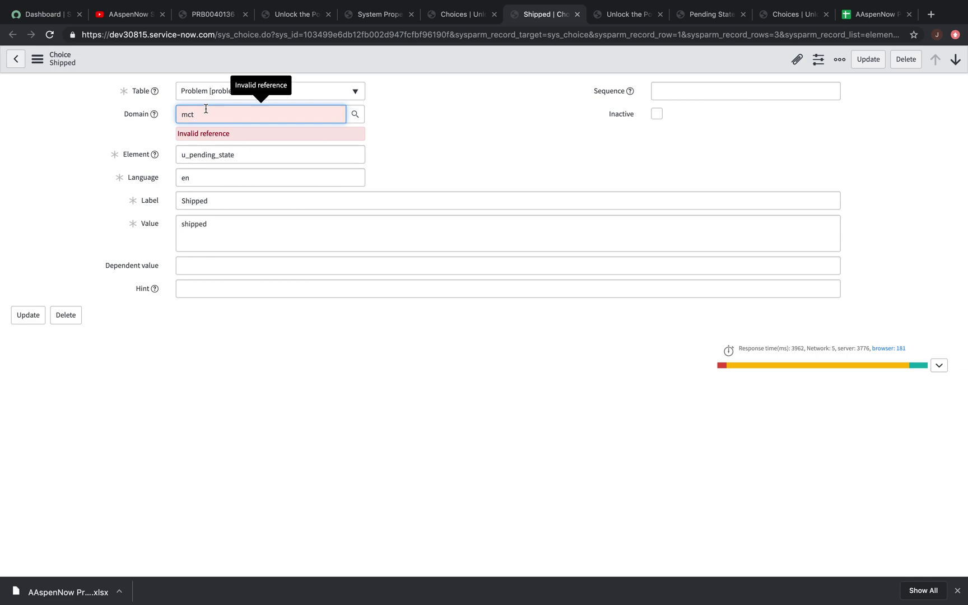
type("*")
left_click(411, 175)
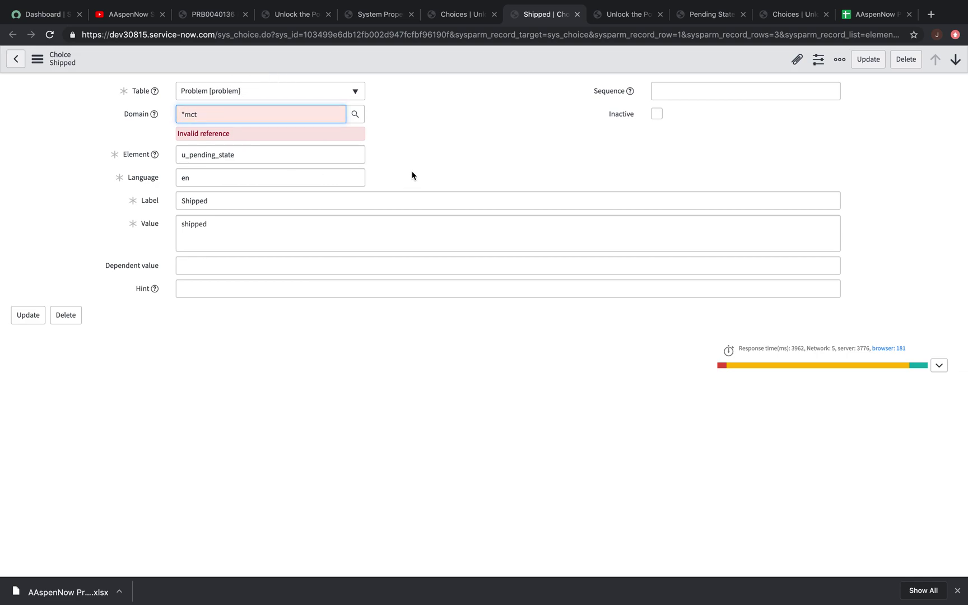
left_click_drag(219, 112, 89, 118)
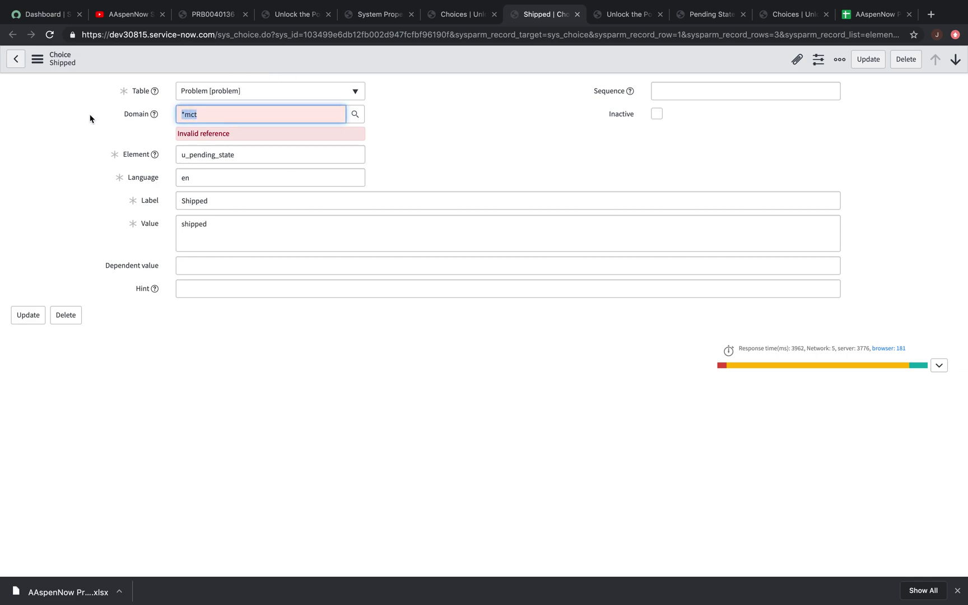
key("BackSpace")
left_click(577, 14)
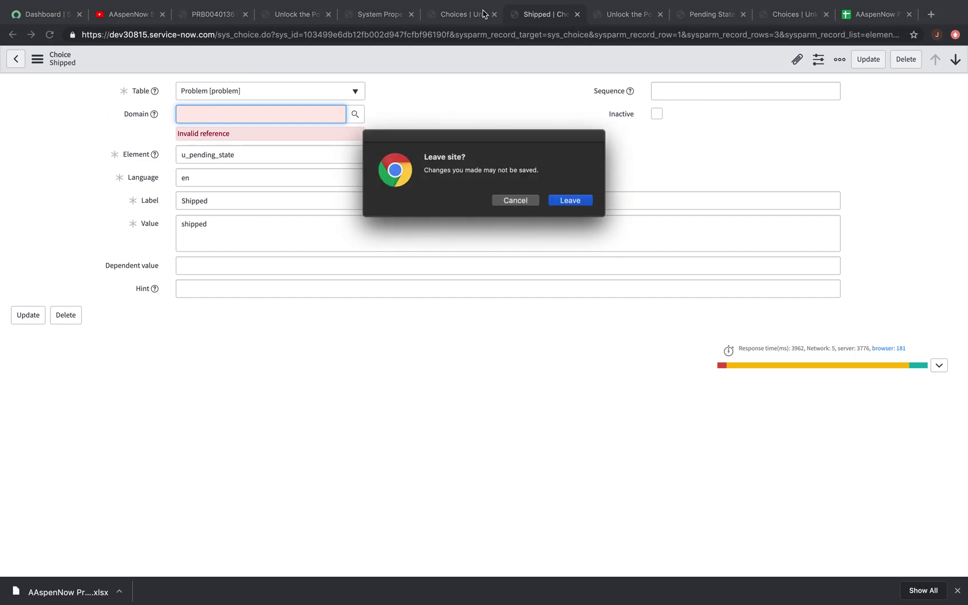
left_click(569, 200)
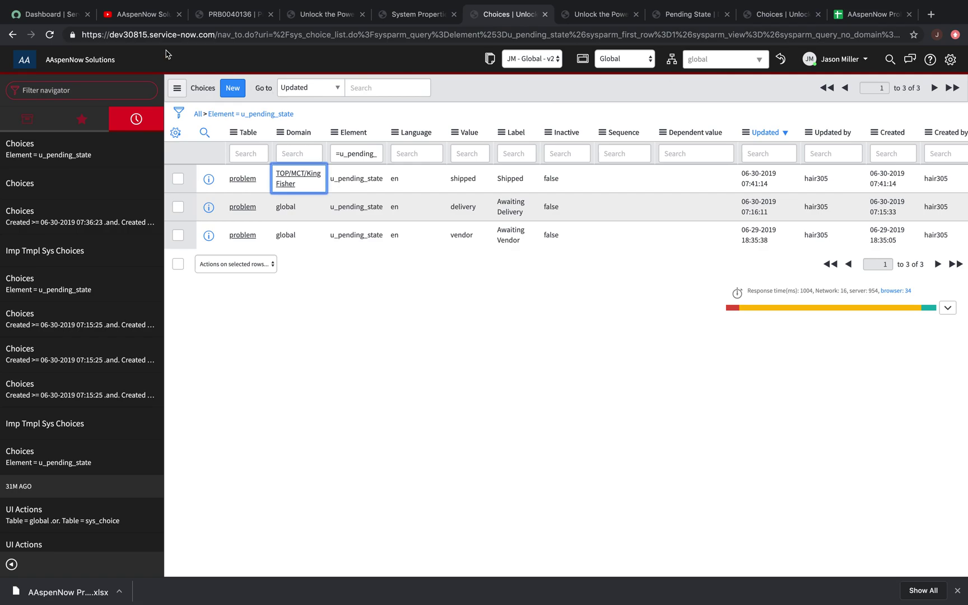
Step: Reload the choices list page and reset the session domain to global
left_click(46, 36)
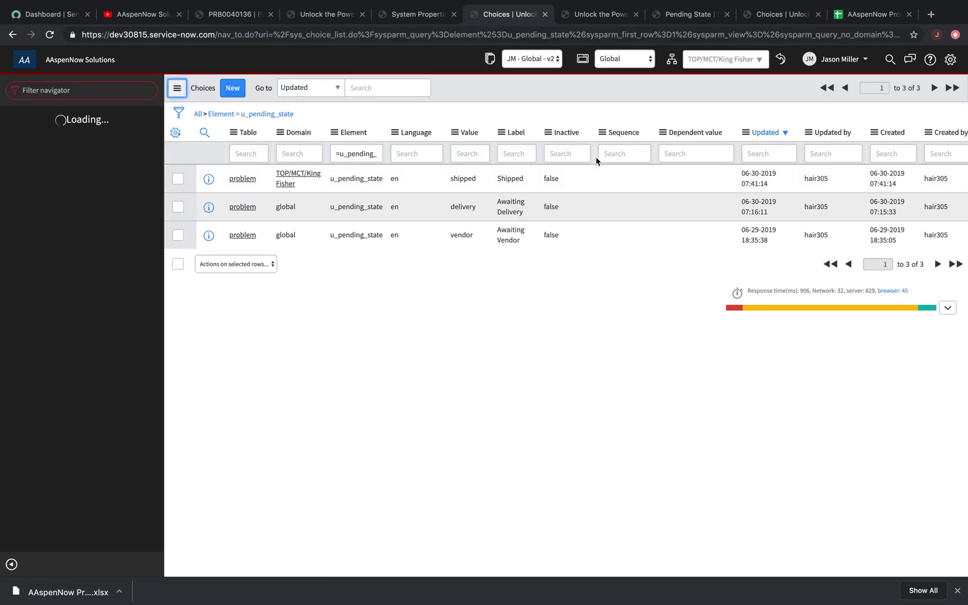
left_click(758, 59)
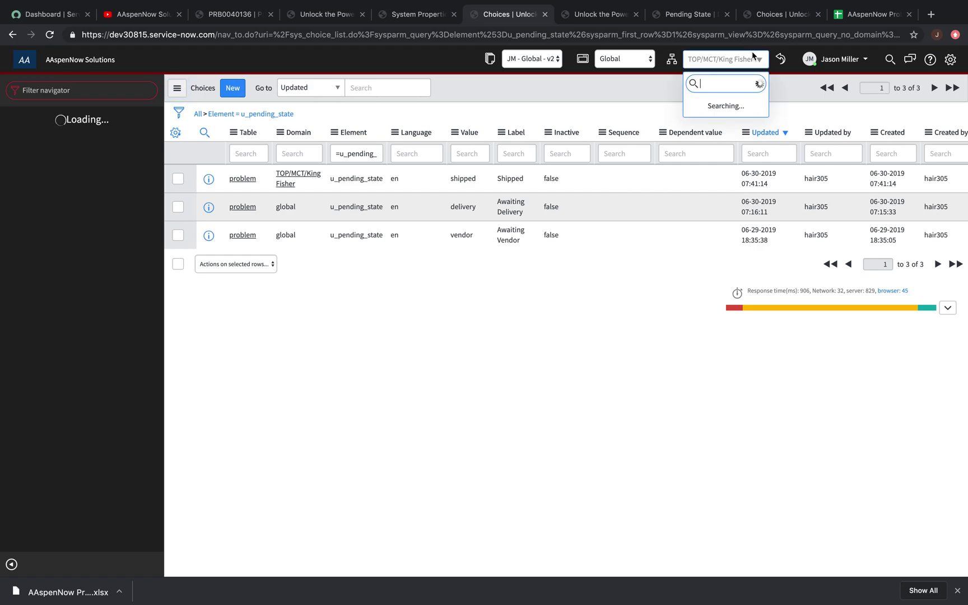
left_click(726, 106)
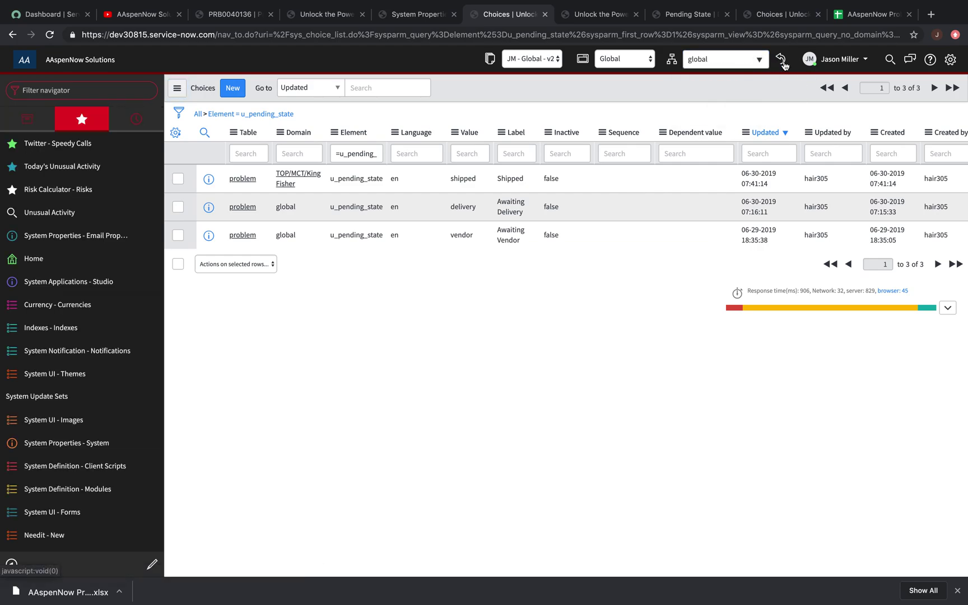
Step: Set the domain of the Shipped pending-state choice to MCT in the choices list
left_click(359, 187)
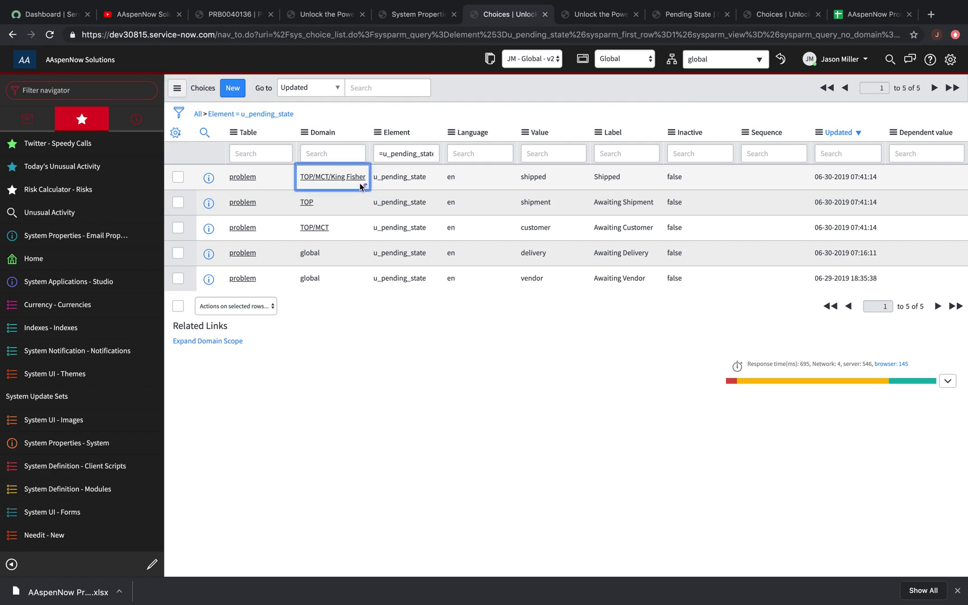
double_click(360, 187)
type("m")
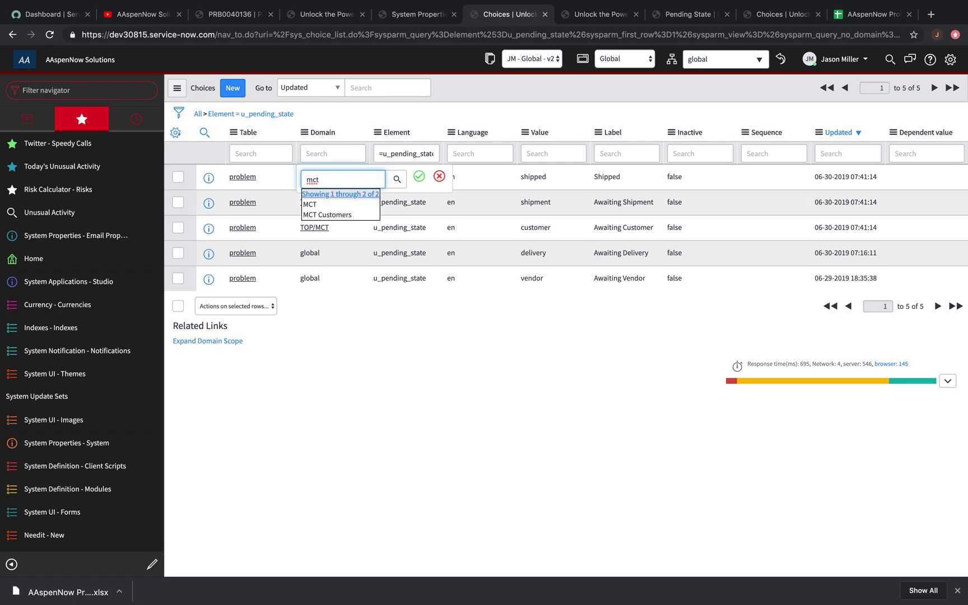
type("ct")
key("Down")
key("Return")
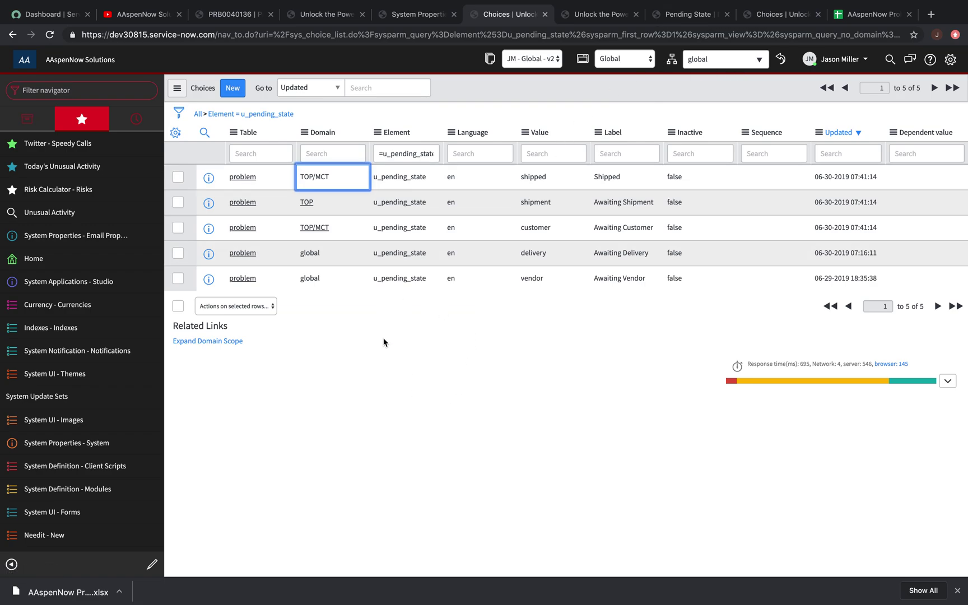
Step: Return to the new Problem form and reload it
left_click(255, 21)
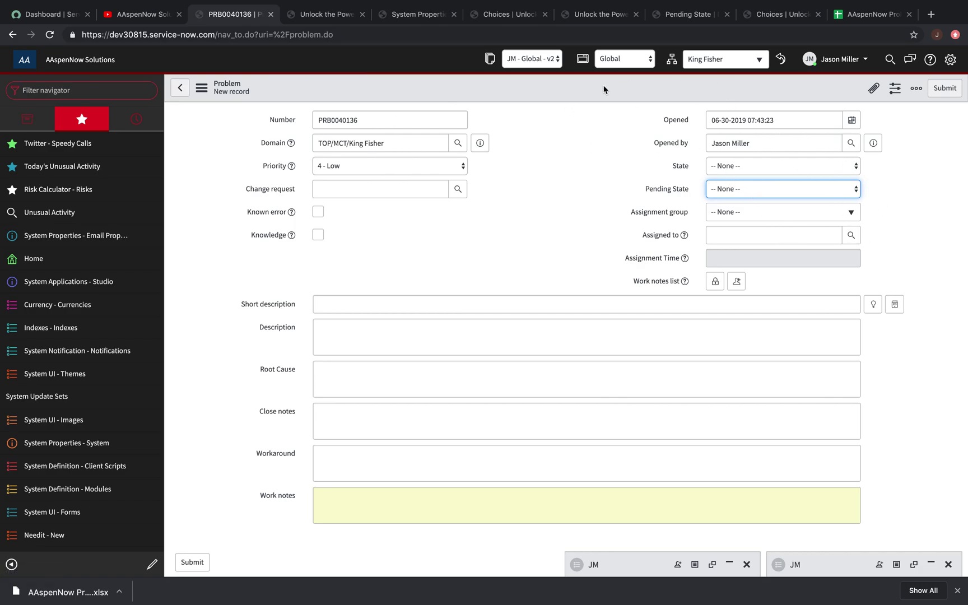
right_click(588, 96)
left_click(622, 205)
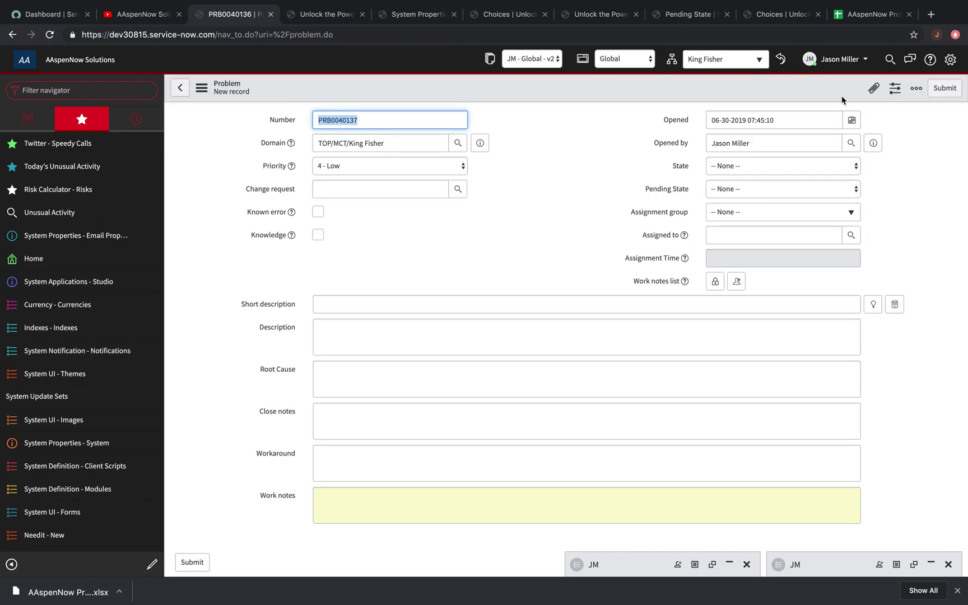
Step: Reset the session domain, reselect King Fisher, and check the Pending State choices on the new Problem form
left_click(781, 62)
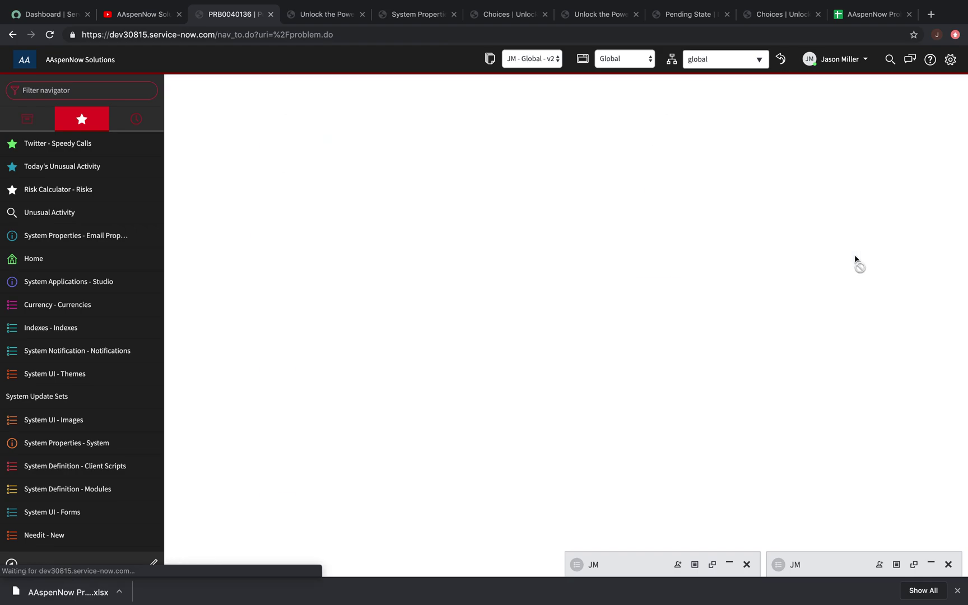
left_click(759, 60)
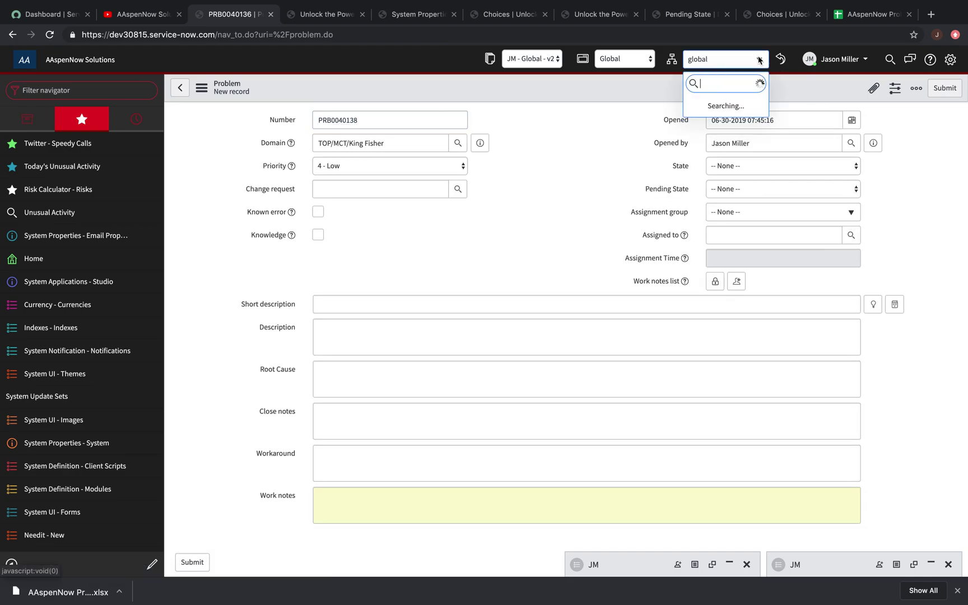
left_click(736, 160)
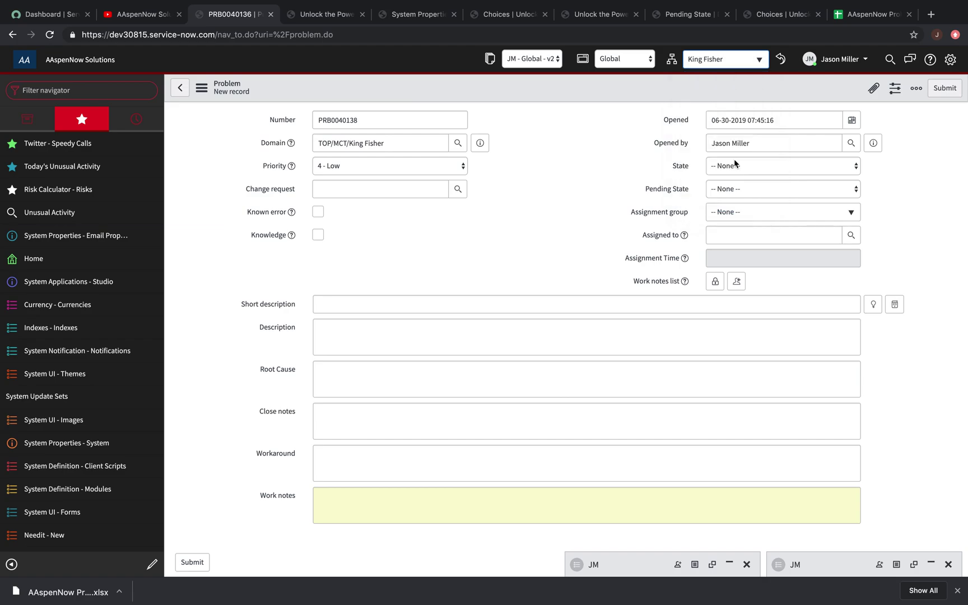
left_click(770, 187)
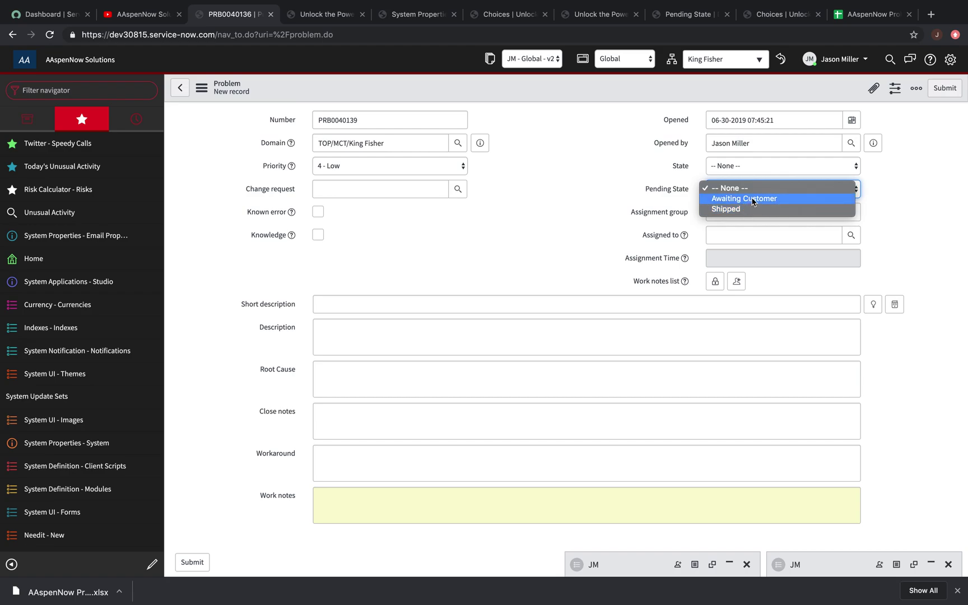
left_click(593, 174)
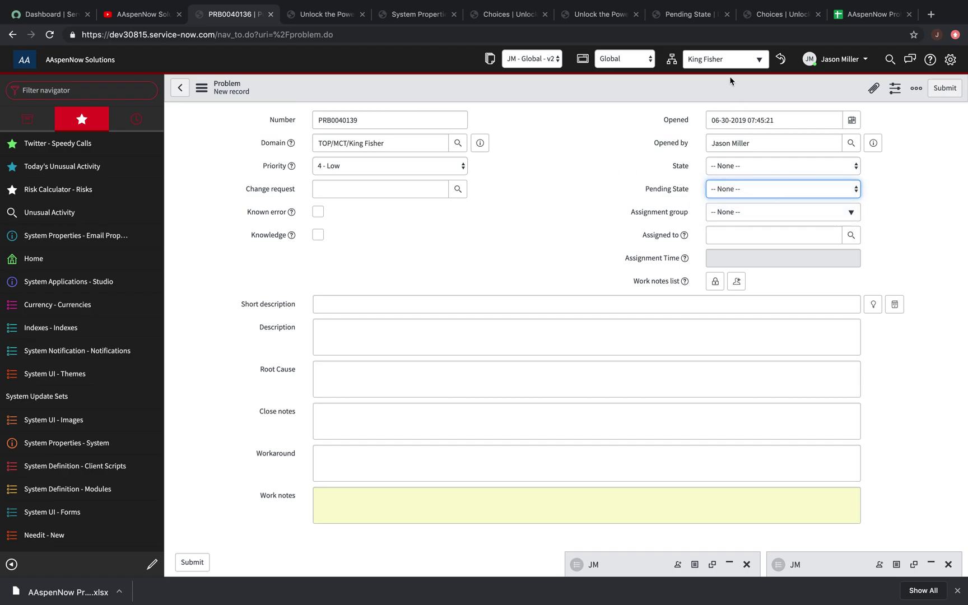
Step: Reset the session domain to global, reload the page, and check the Pending State choices on the new Problem form
left_click(753, 64)
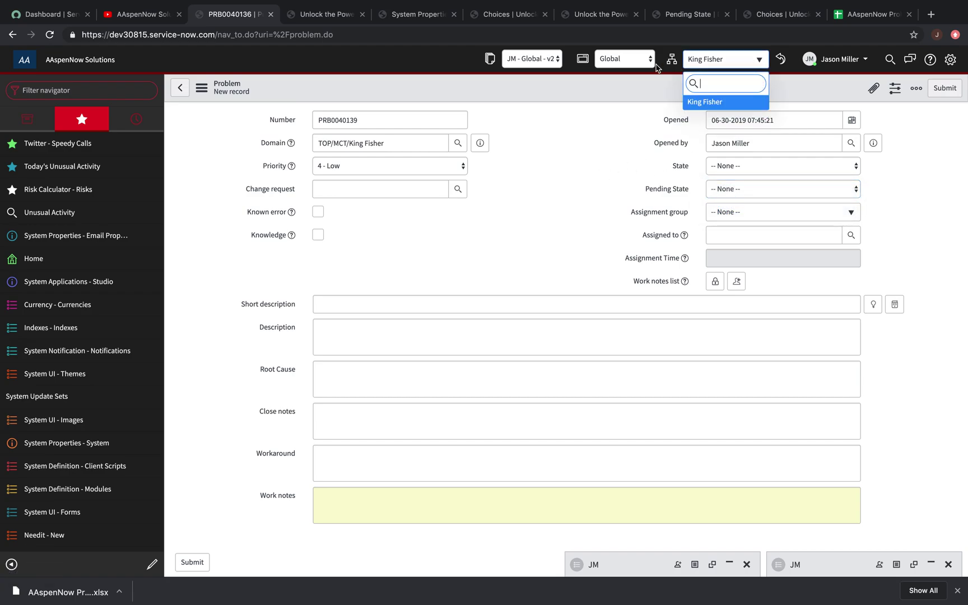
left_click(781, 61)
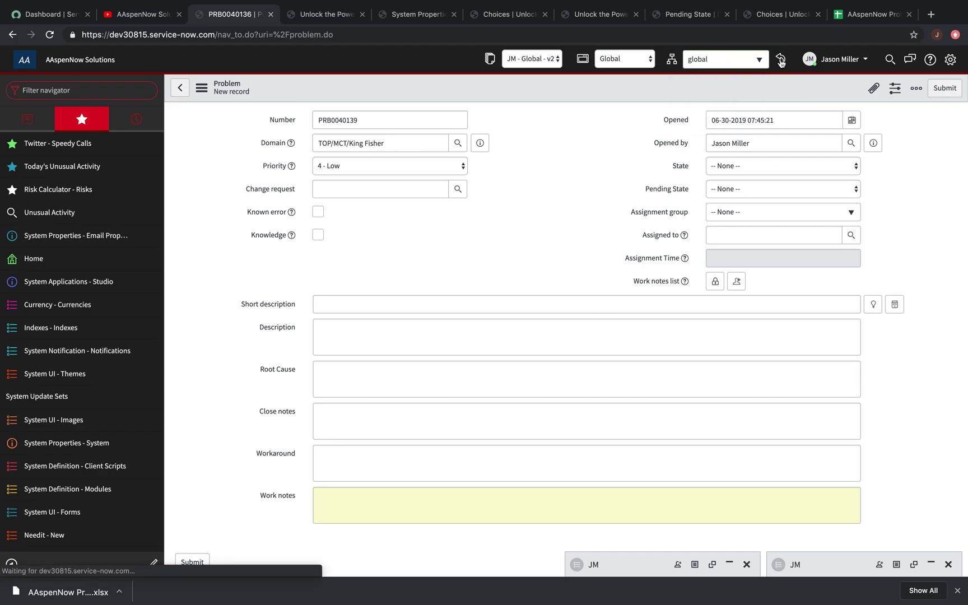
left_click(750, 191)
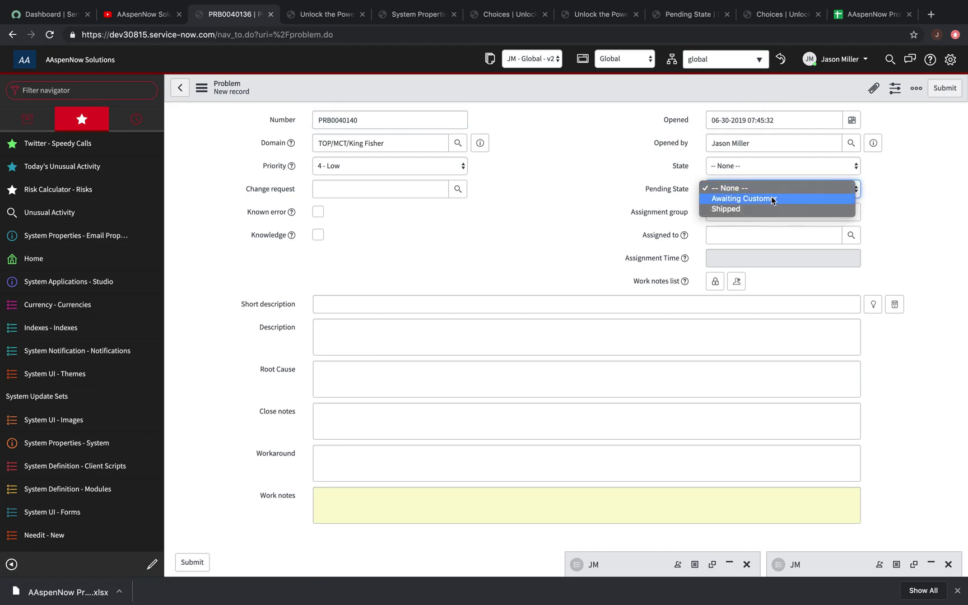
left_click(610, 183)
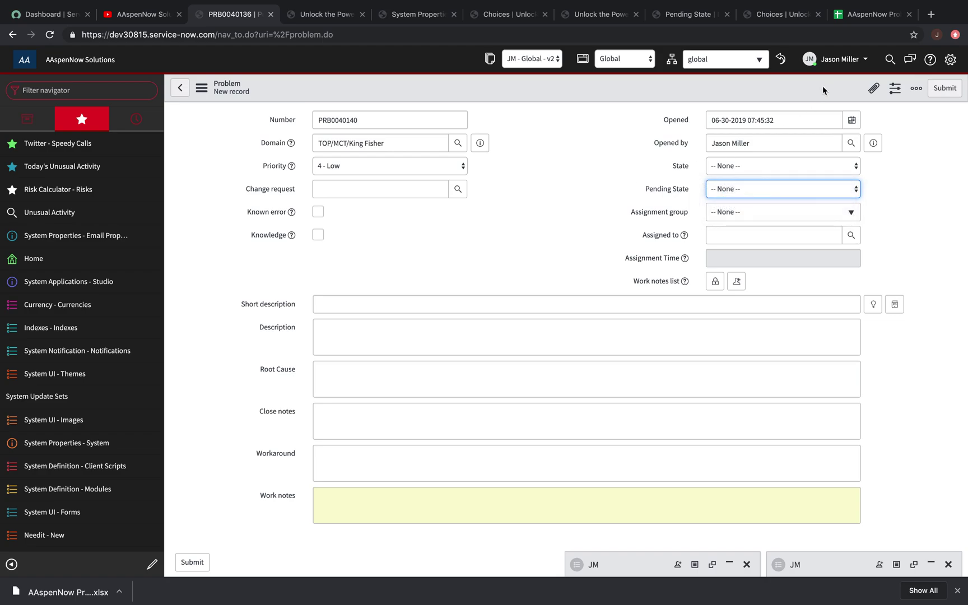
left_click(50, 34)
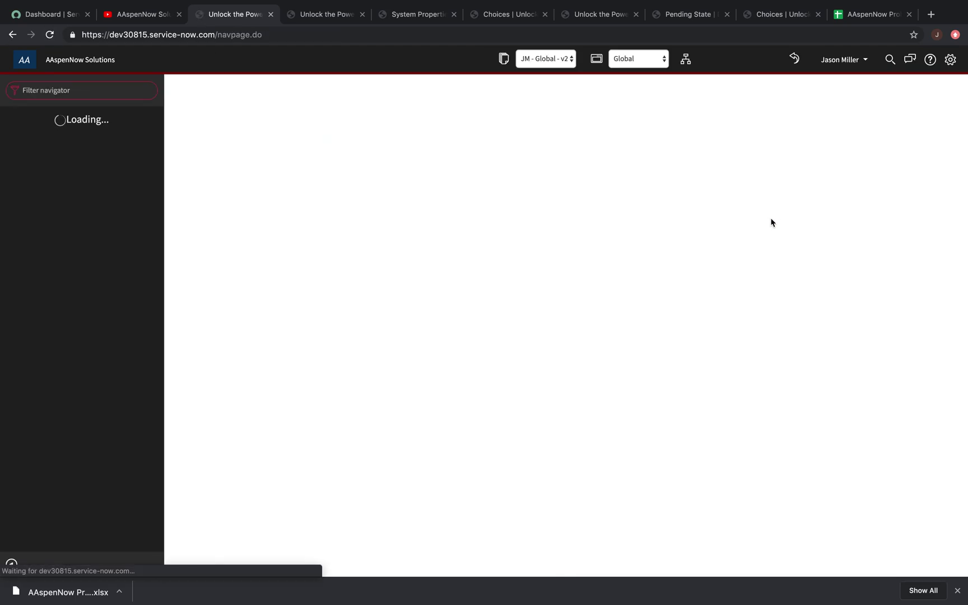
left_click(782, 212)
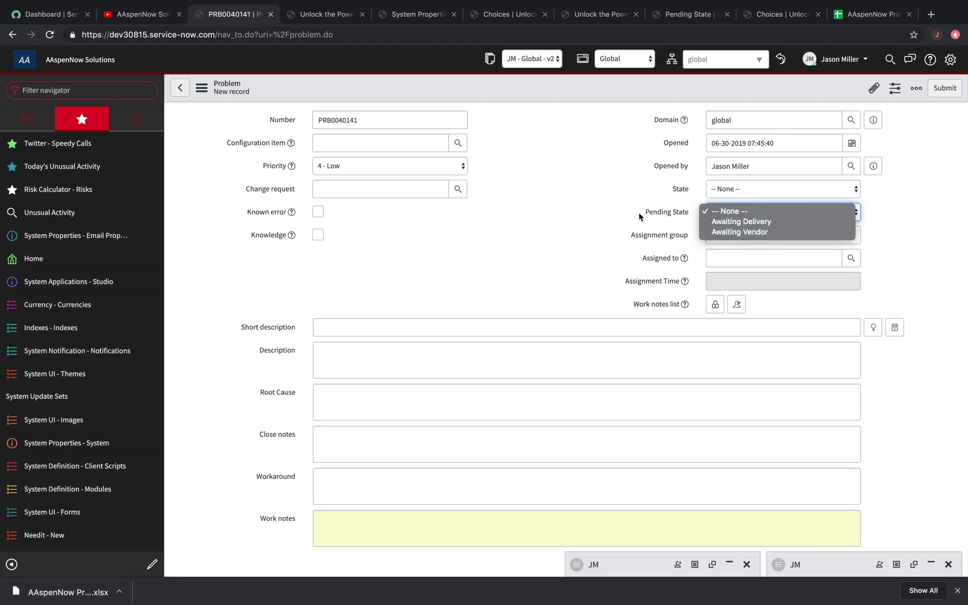
left_click(765, 108)
Step: Switch the session domain from global to MCT and check the Pending State choices on the new Problem form
left_click(749, 66)
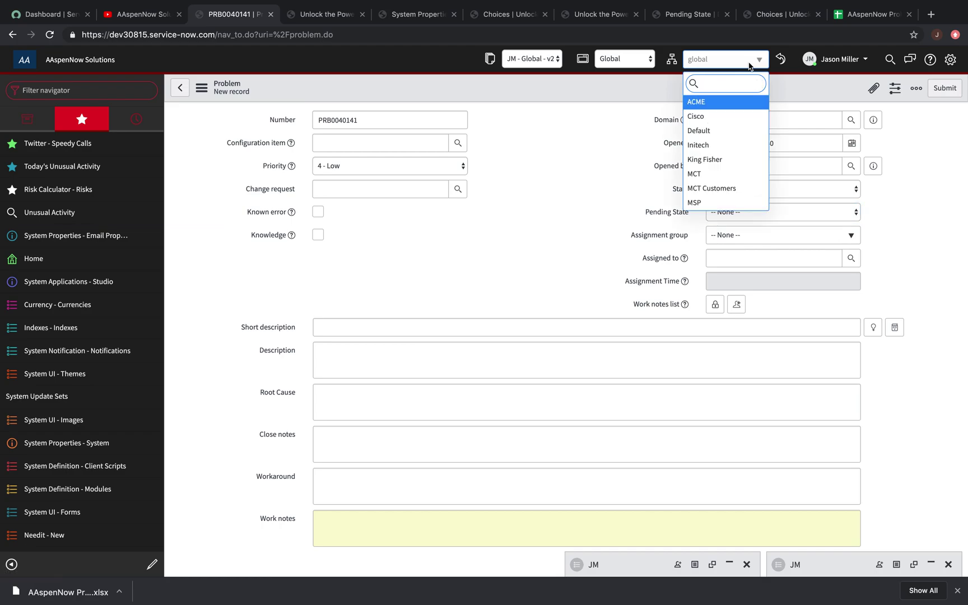
left_click(723, 173)
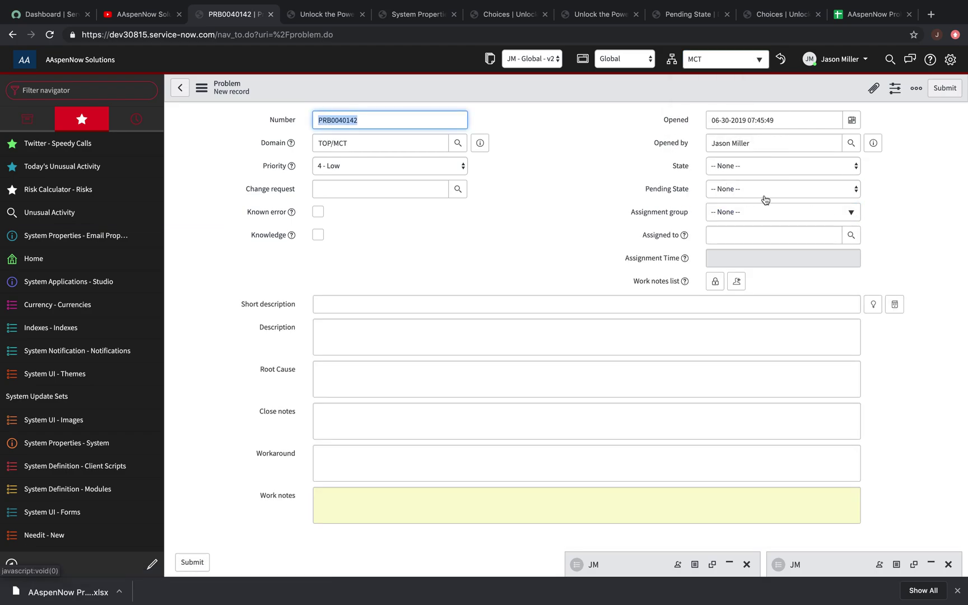
left_click(765, 195)
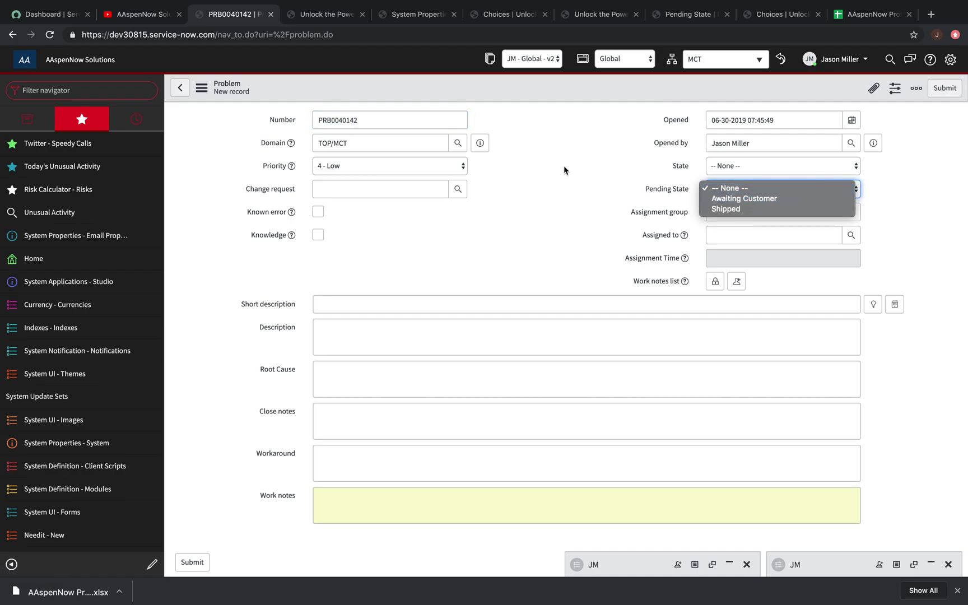
Step: Reload the new Problem form in the MCT domain and recheck its Pending State choices
left_click(59, 25)
left_click(50, 35)
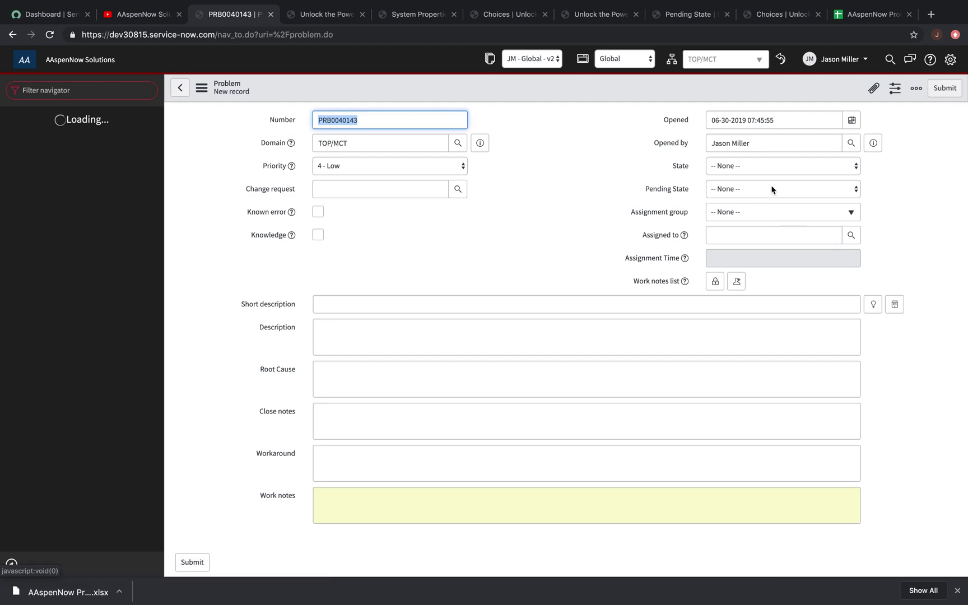
left_click(744, 189)
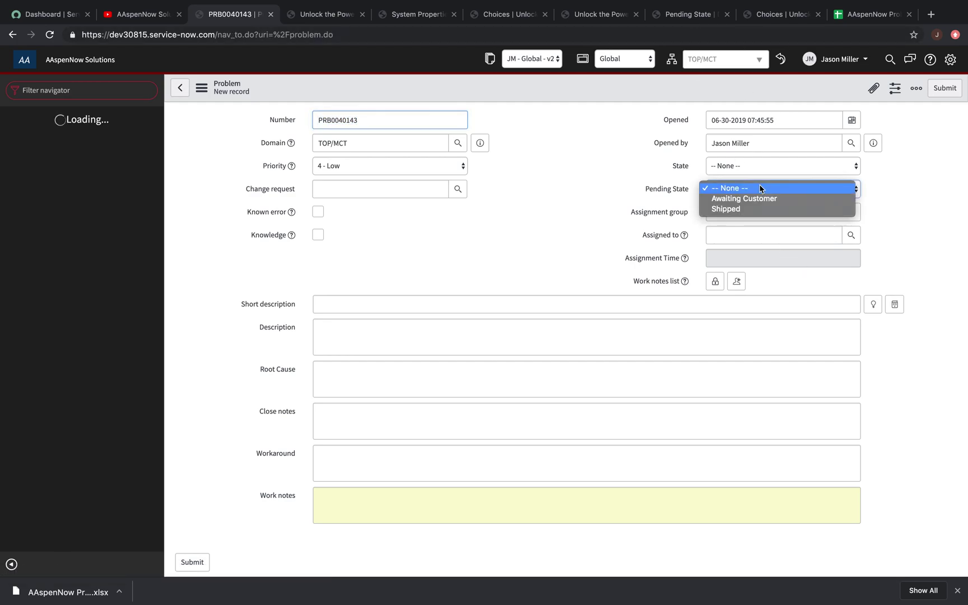
left_click(739, 70)
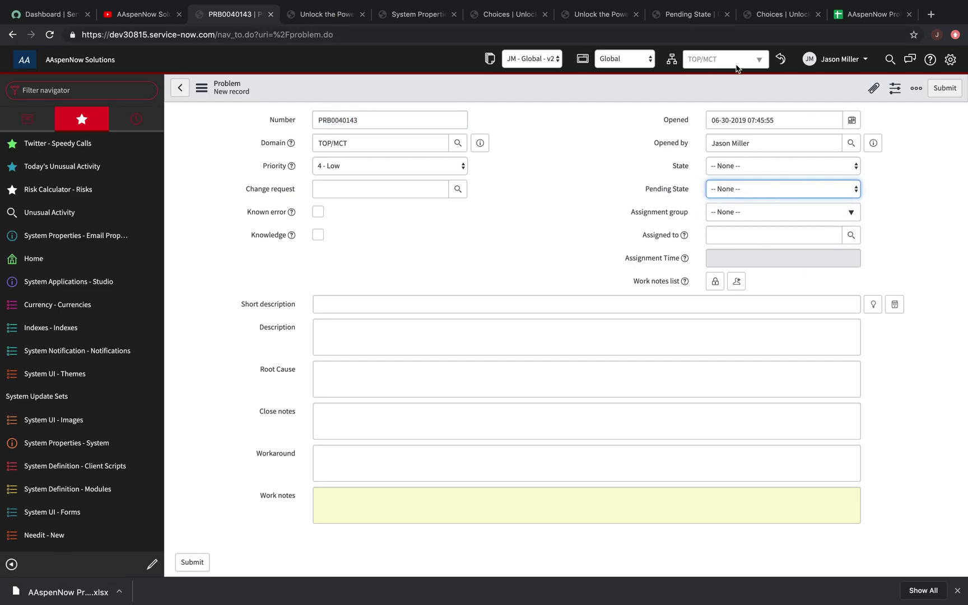
Step: Reset the session domain to global and check the Pending State choices on the new Problem form
left_click(781, 59)
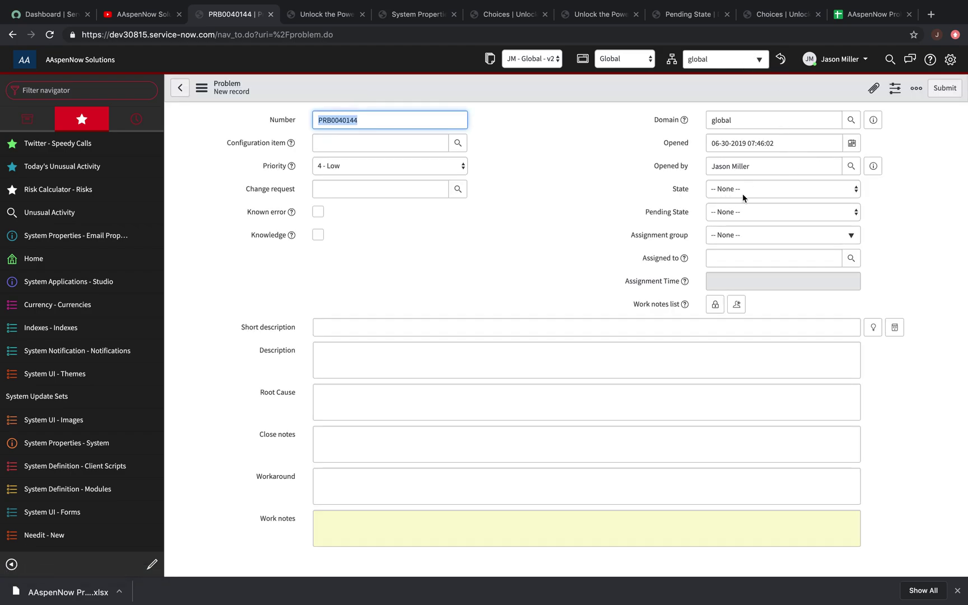
left_click(743, 211)
left_click(623, 183)
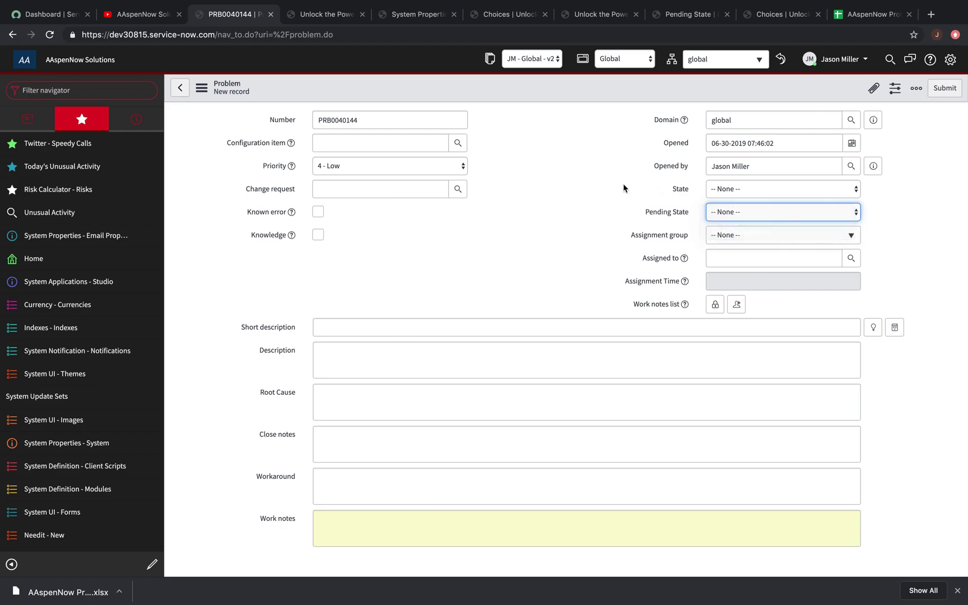
Step: Switch the session domain to TOP and check the Pending State choices on the new Problem form
left_click(728, 58)
type("top")
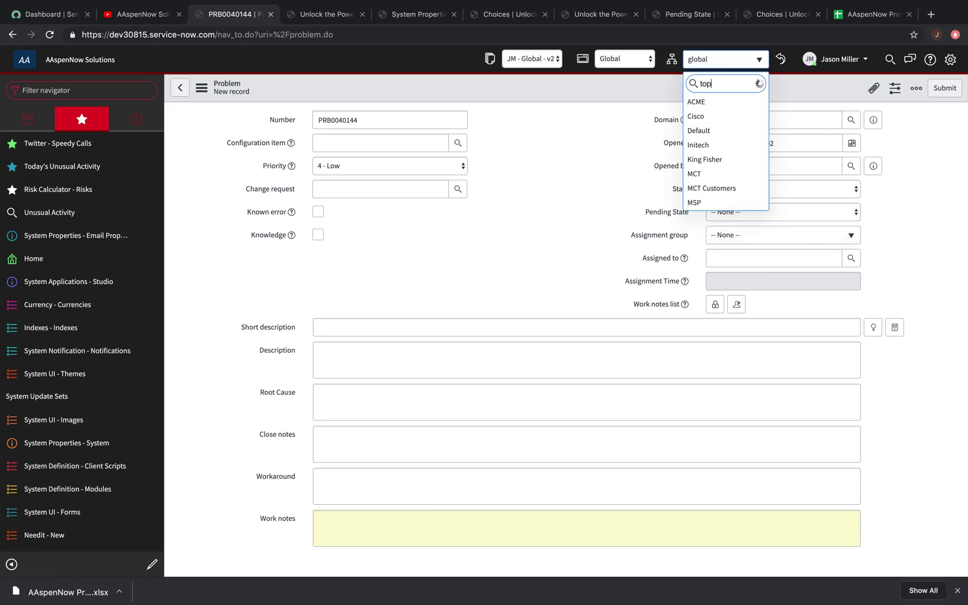
left_click(710, 101)
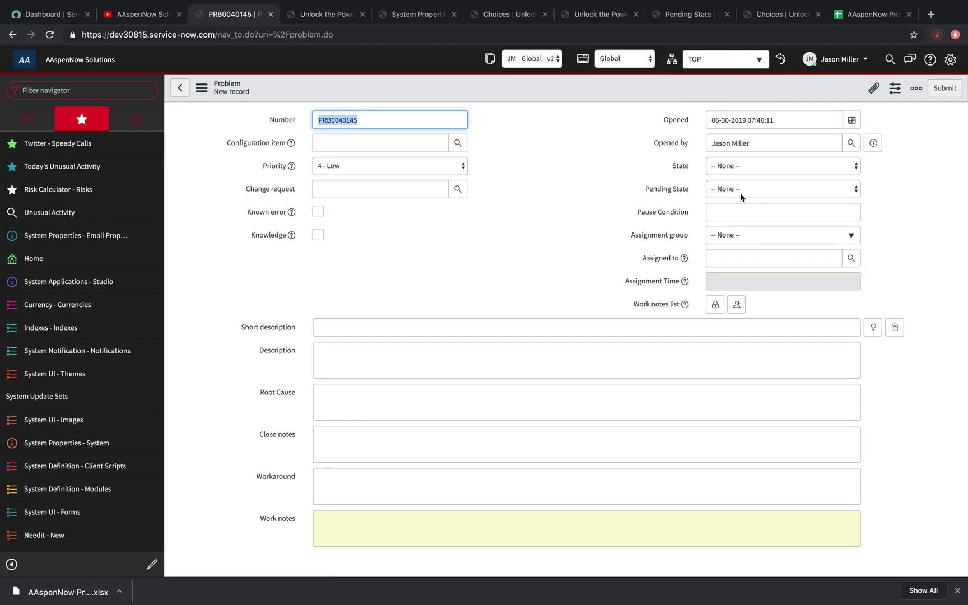
left_click(735, 188)
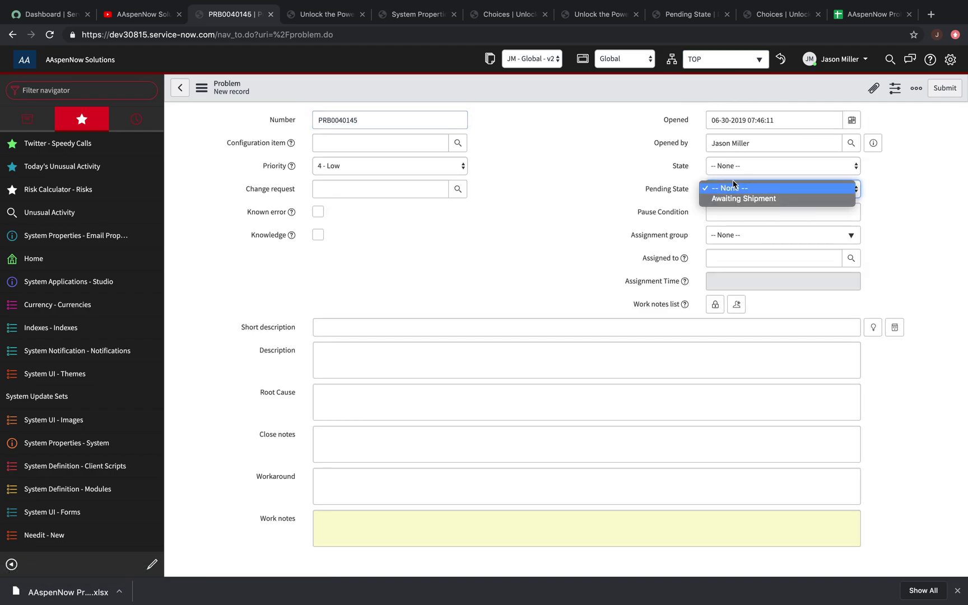
left_click(609, 173)
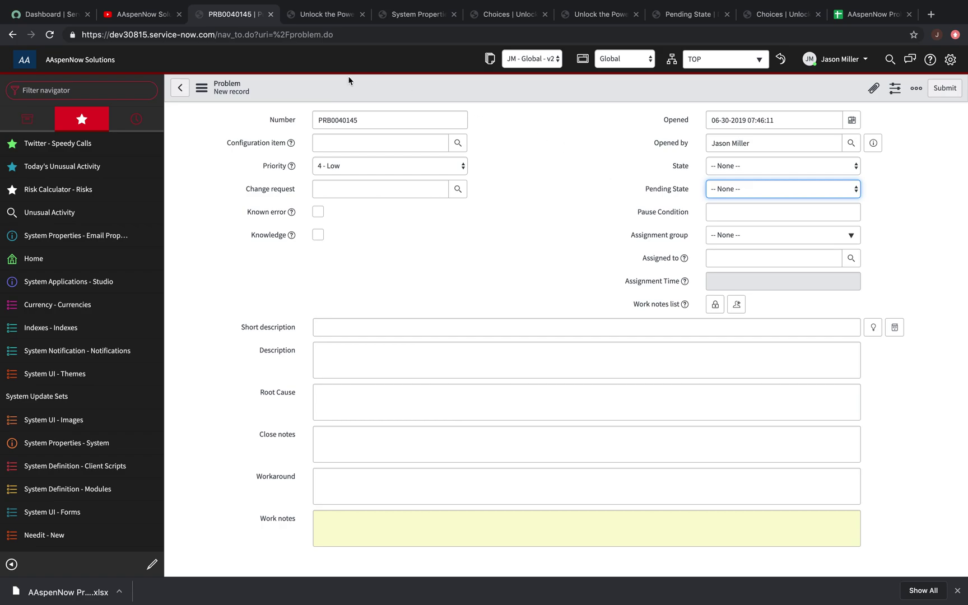
Step: Return to the domain hierarchy map and shift the MCT, MCT Customers and King Fisher nodes slightly to point out their relationships
left_click(307, 16)
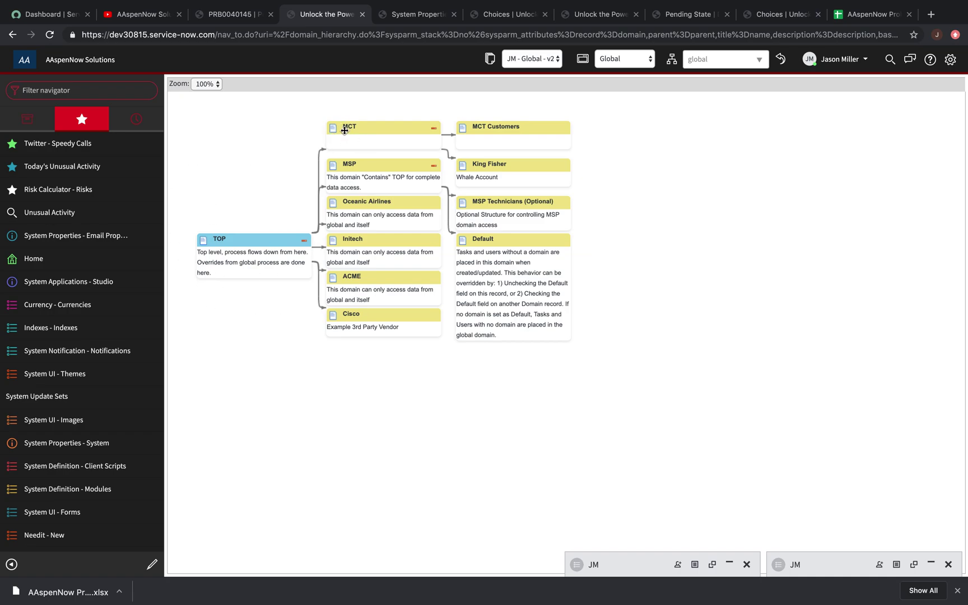
left_click_drag(368, 131, 368, 124)
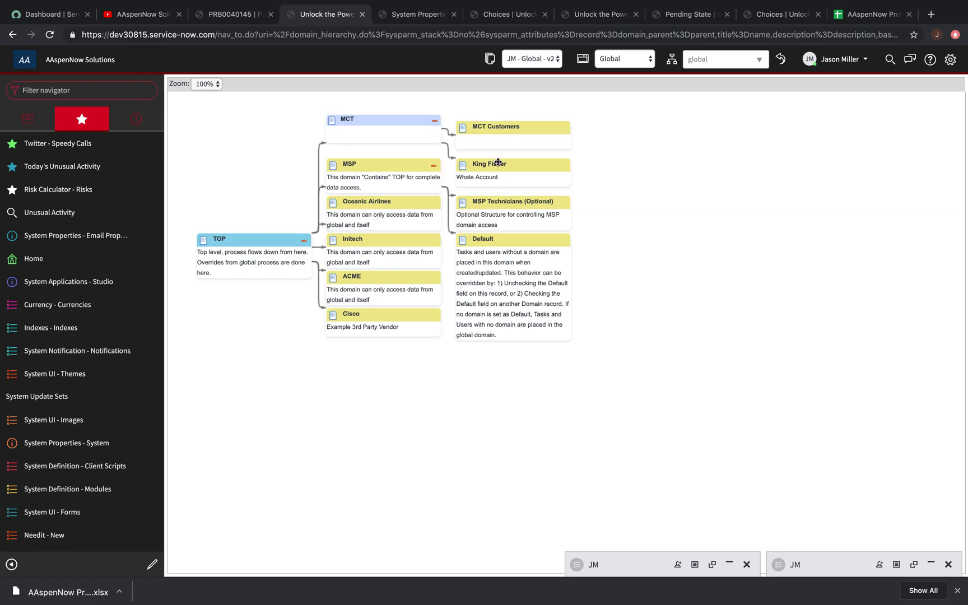
left_click_drag(497, 128, 502, 112)
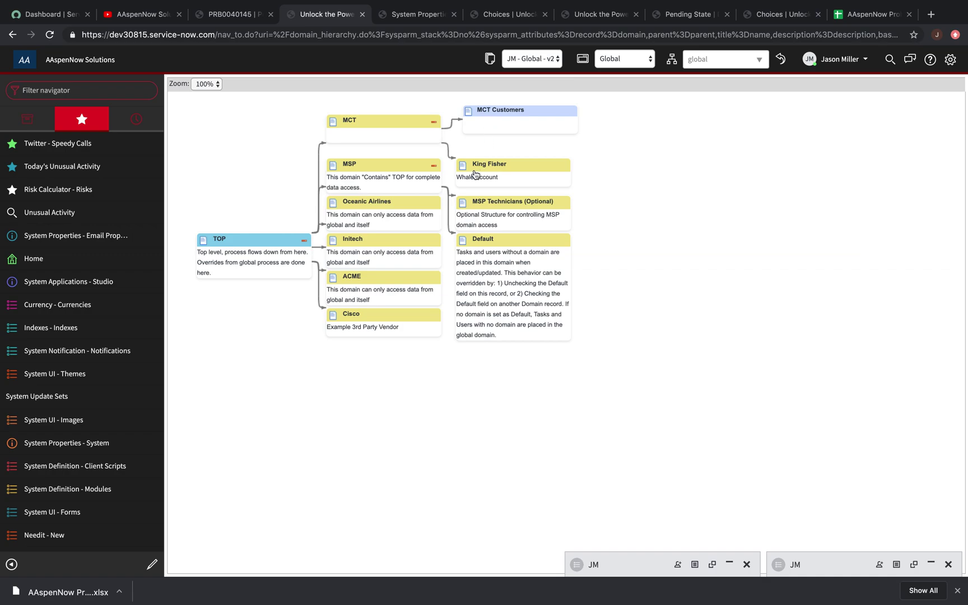
left_click_drag(504, 170, 516, 169)
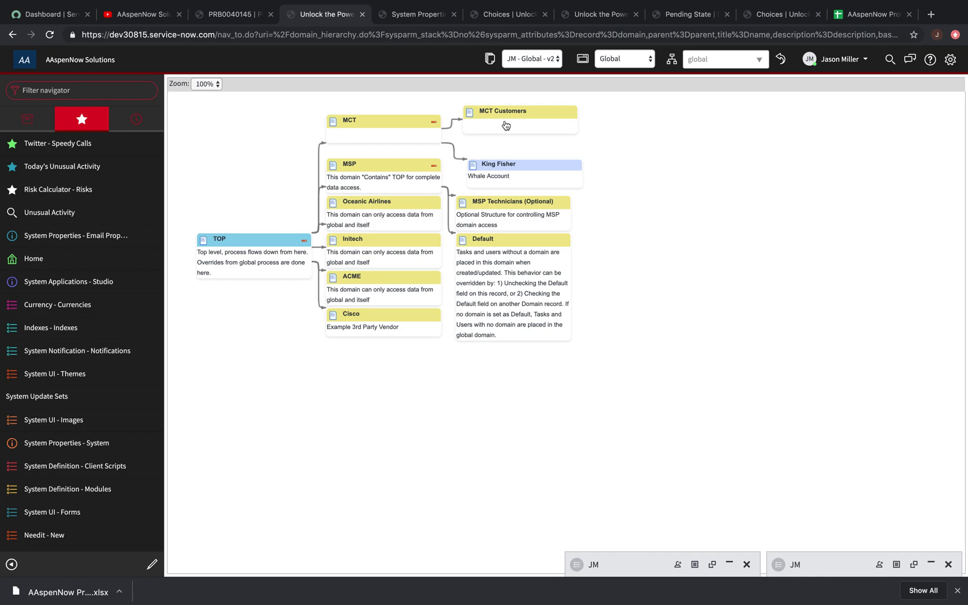
Step: Review the u_pending_state choices list, and examine the Pending State dictionary entry's field settings and related choices
left_click(408, 14)
left_click(521, 17)
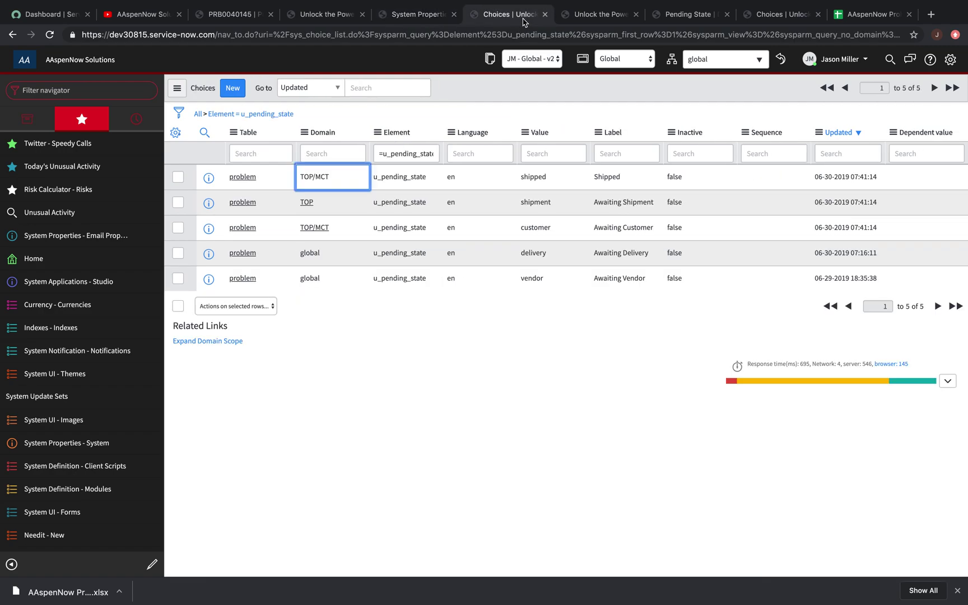
left_click(689, 18)
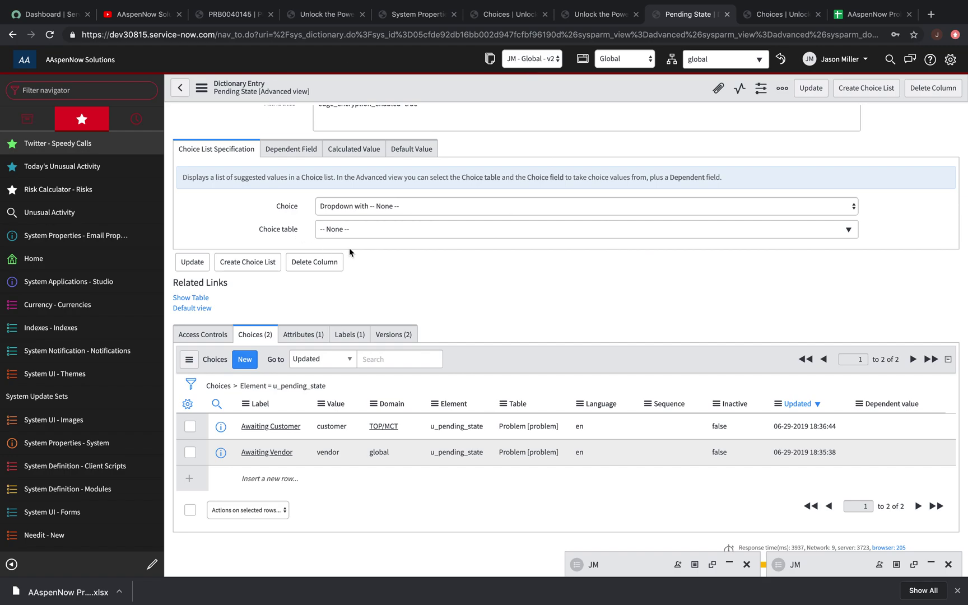
scroll(349, 247, "up", 4)
scroll(348, 251, "up", 1)
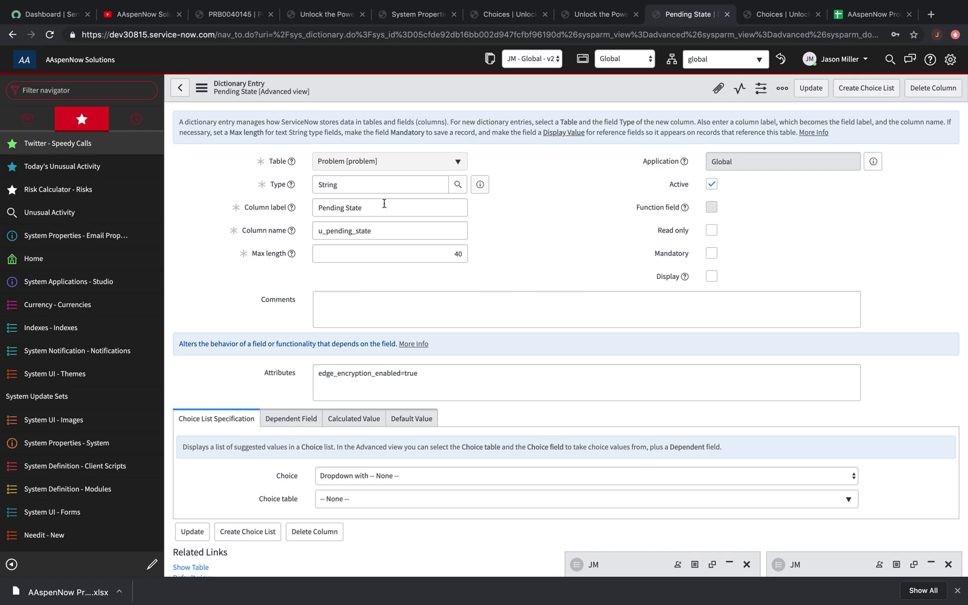
scroll(491, 239, "down", 5)
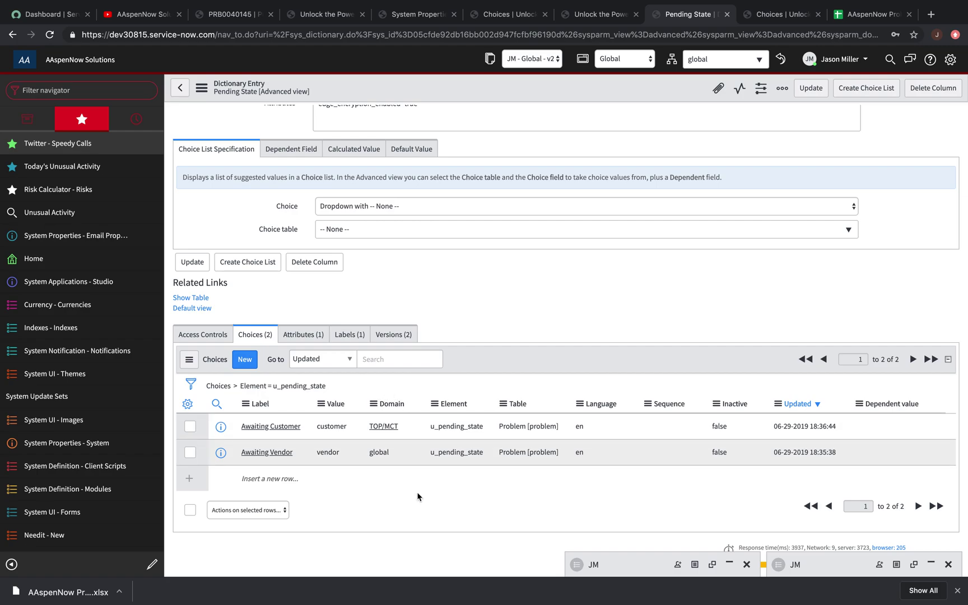
scroll(533, 230, "up", 5)
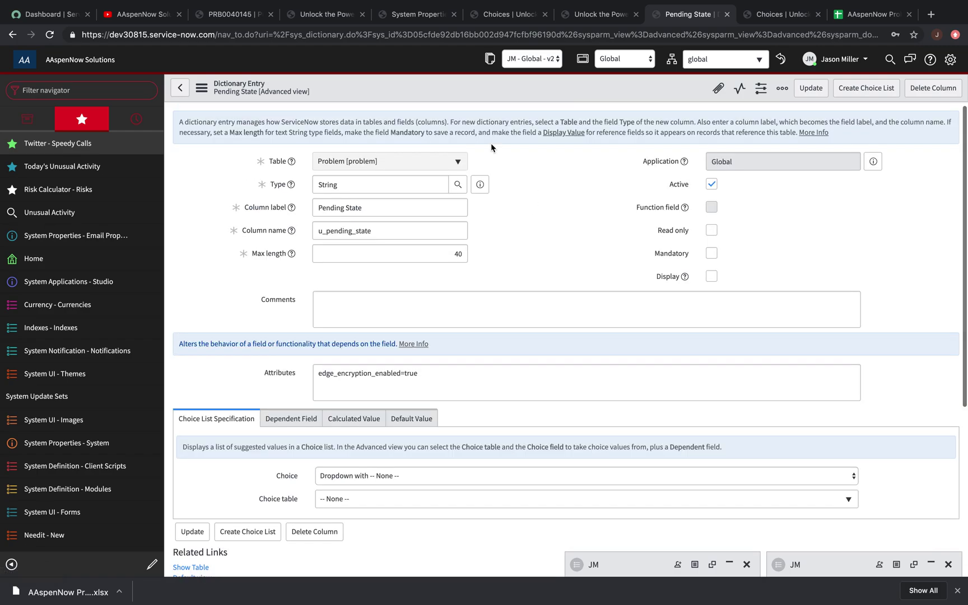
Step: Open the full list of dictionary entries with the navigator command sys_dictionary.LIST
left_click(76, 93)
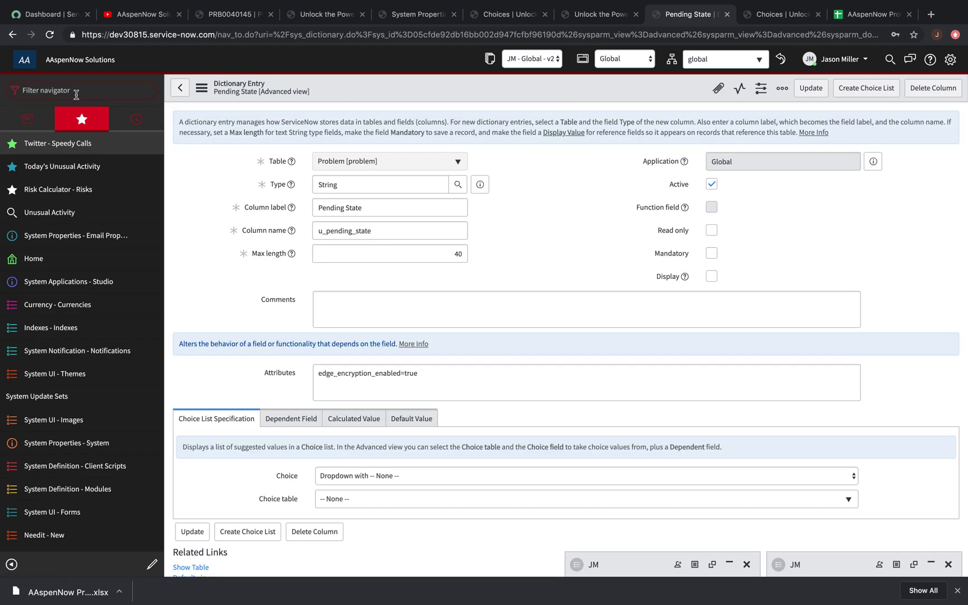
type("sys_dic")
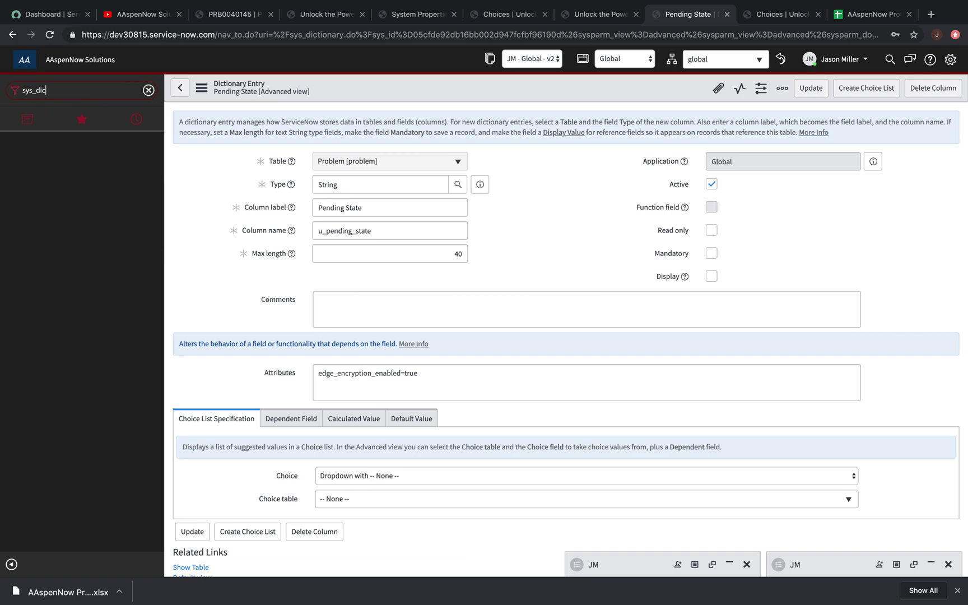
type("tionary.LIST")
key("Return")
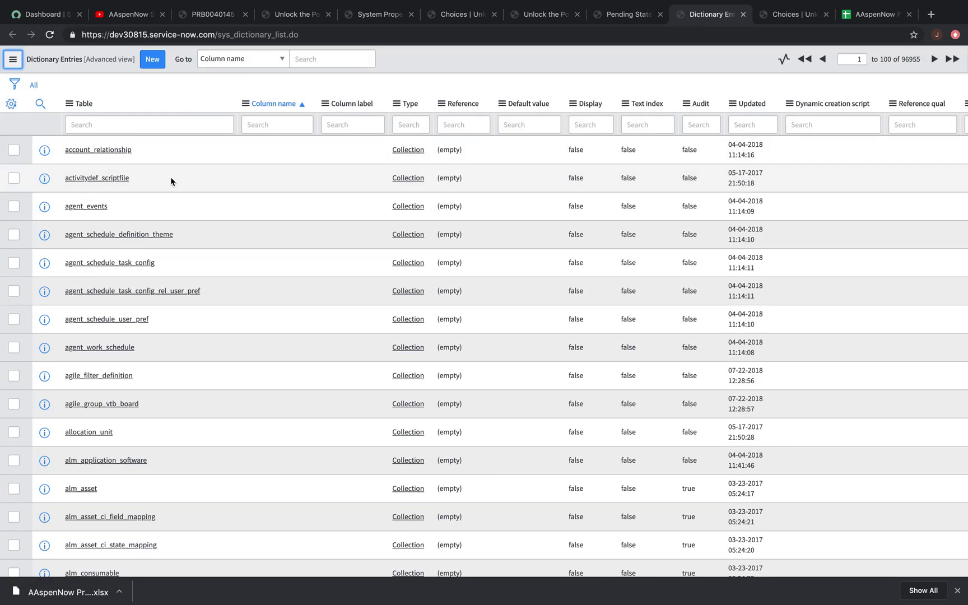
Step: Examine the available and selected columns of the Dictionary Entries list and cancel without changing the layout
left_click(12, 105)
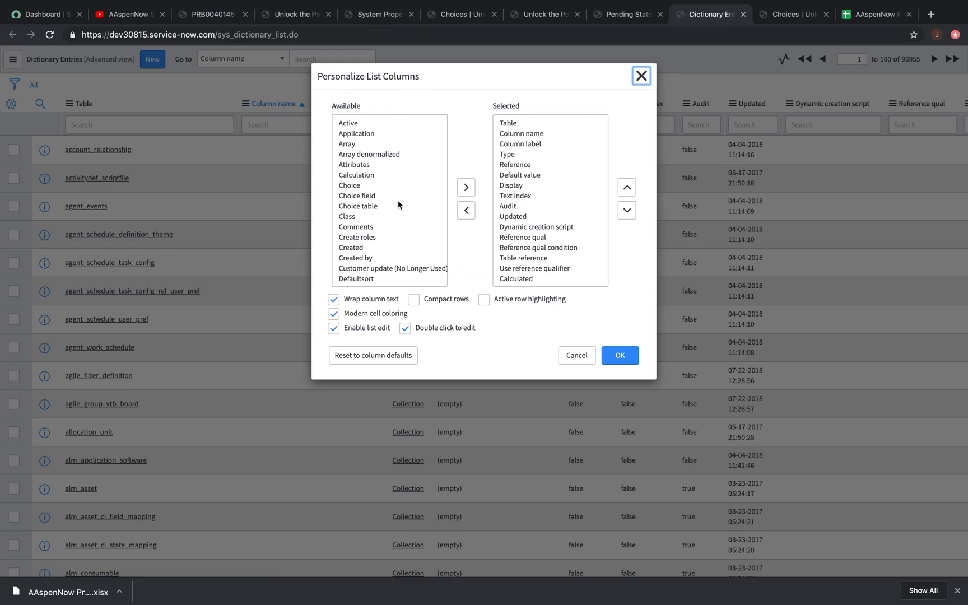
scroll(397, 199, "down", 3)
scroll(404, 255, "down", 2)
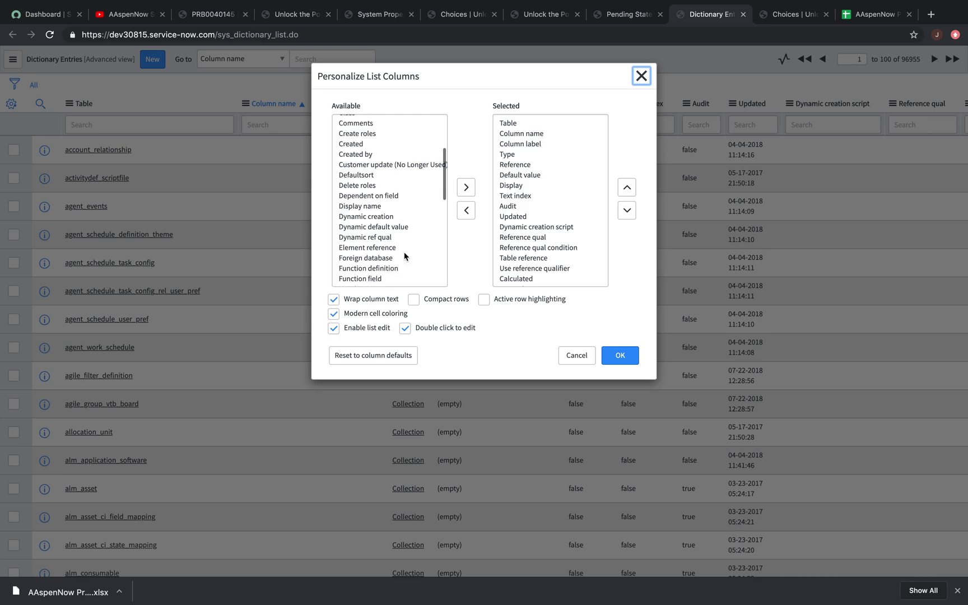
scroll(404, 256, "down", 1)
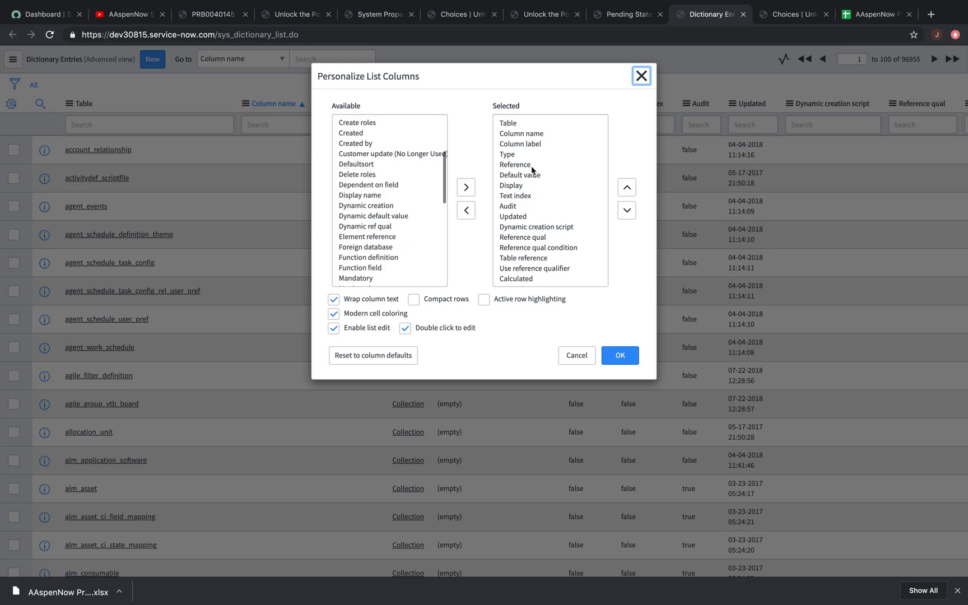
scroll(531, 166, "down", 1)
scroll(531, 166, "up", 1)
left_click(576, 355)
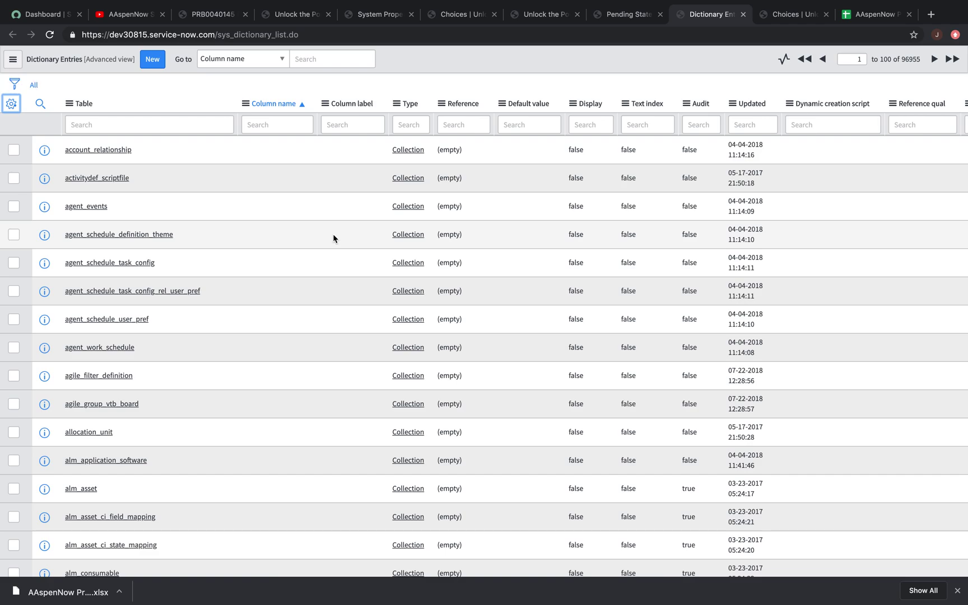
Step: Close the old Choices list showing the inactive TOP choices and return to the Dictionary Entries list
left_click(776, 17)
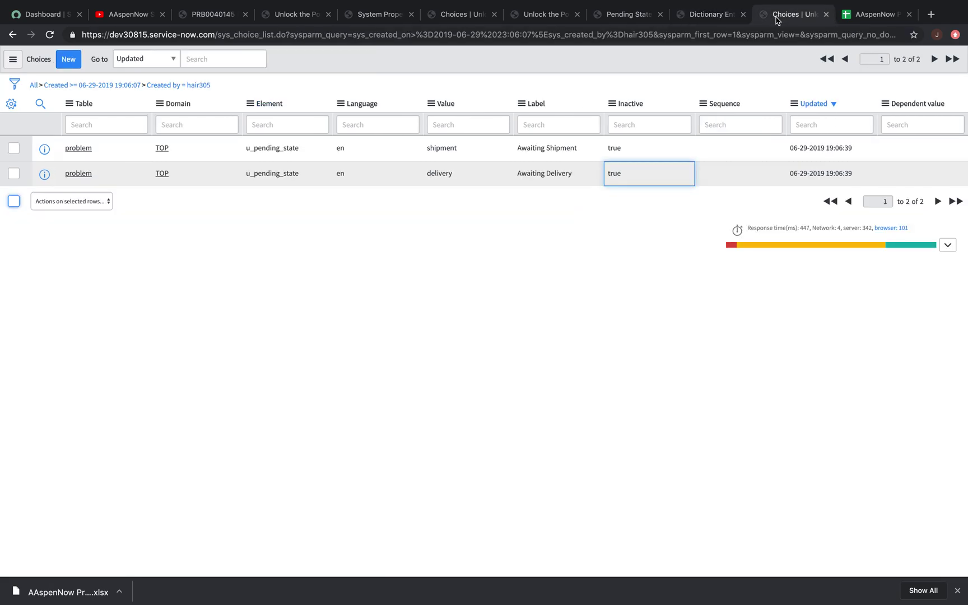
left_click(825, 14)
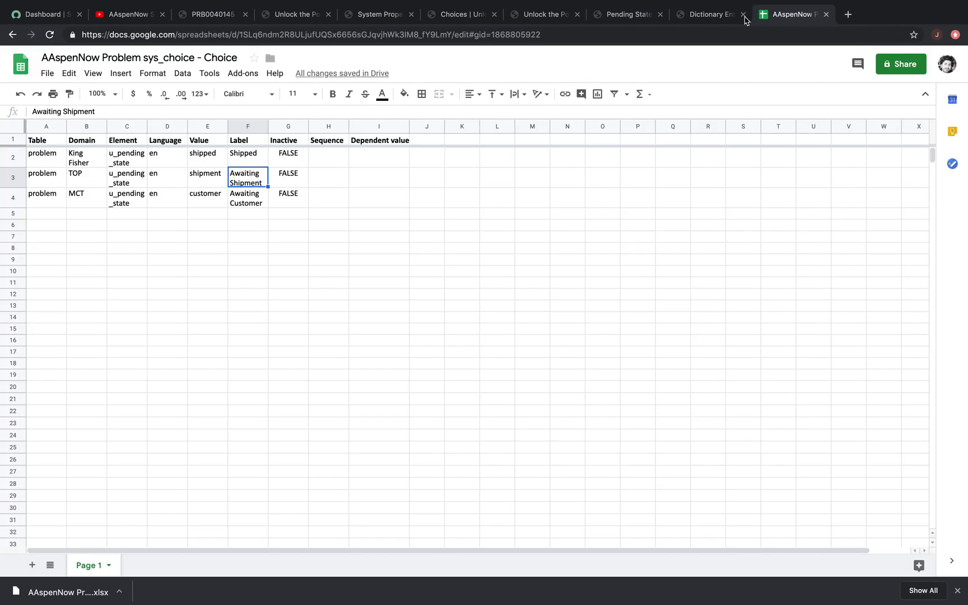
left_click(710, 15)
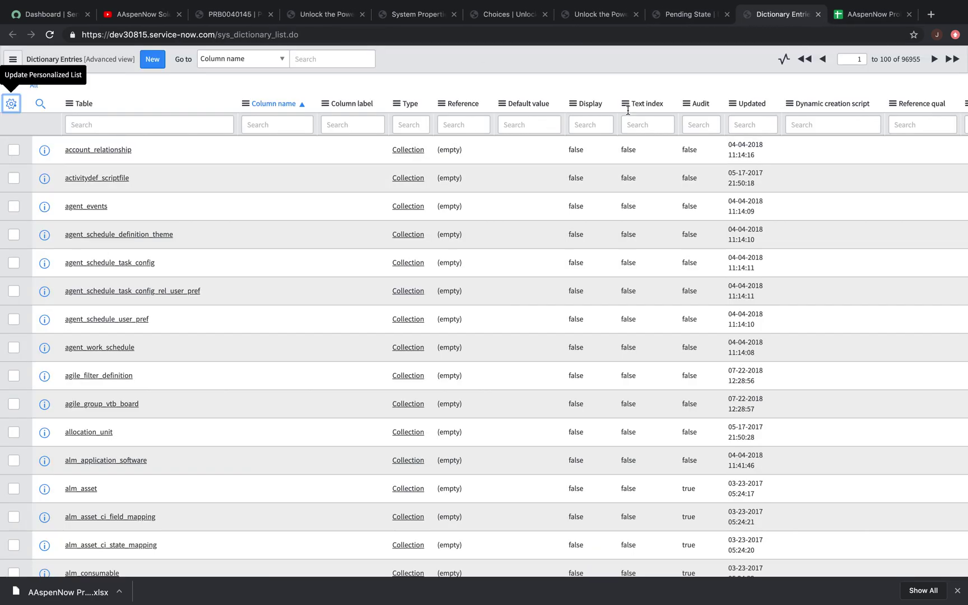
Step: From the Pending State dictionary entry, open its choices filtered by Element = u_pending_state as a separate list and review their domains
left_click(686, 15)
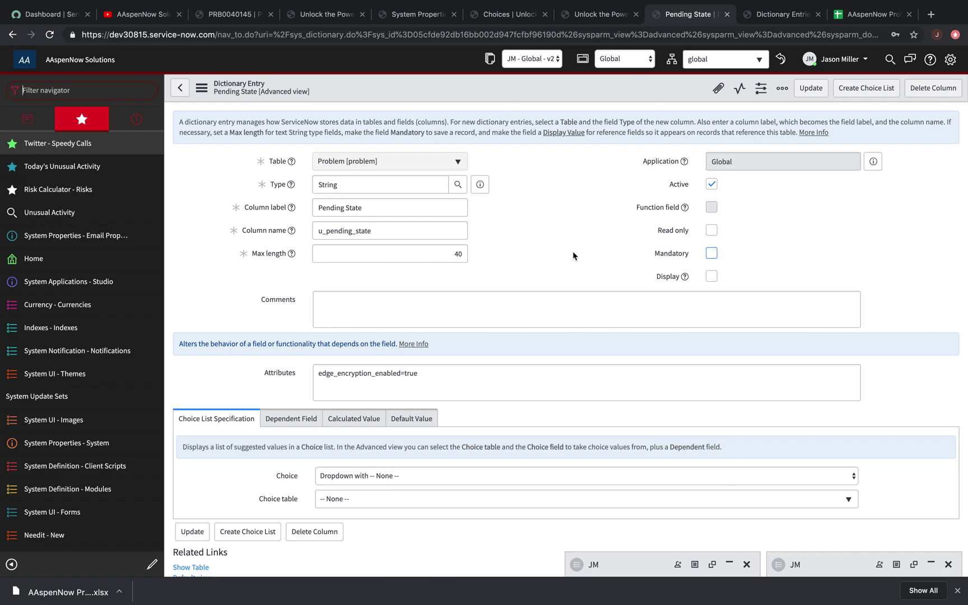
scroll(573, 251, "down", 5)
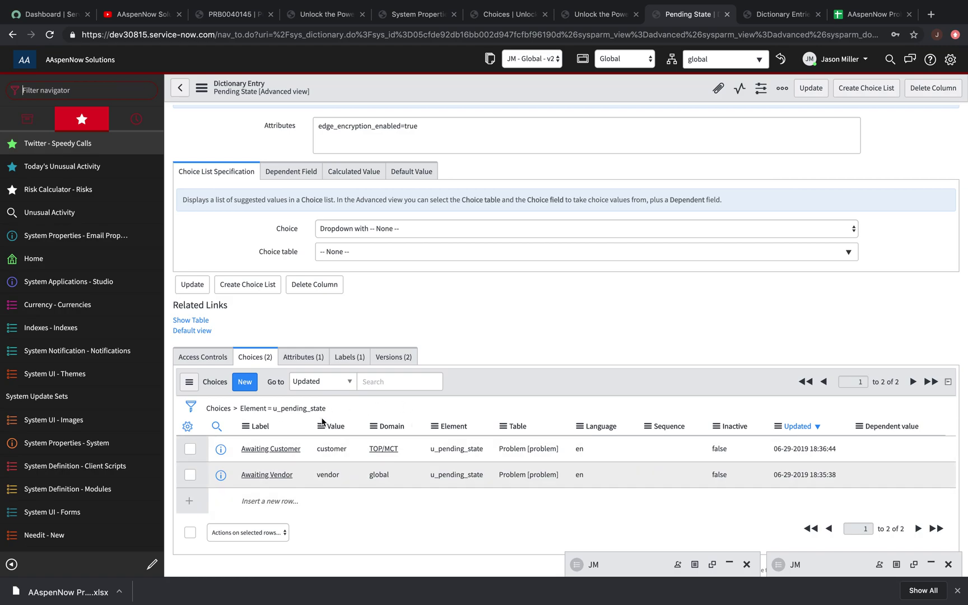
right_click(283, 408)
left_click(330, 415)
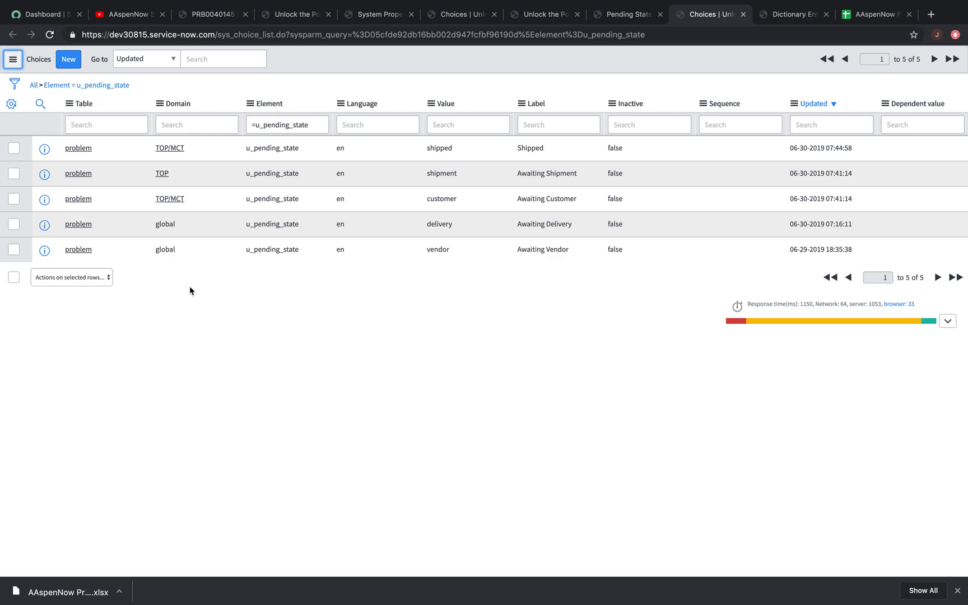
mouse_move(749, 2)
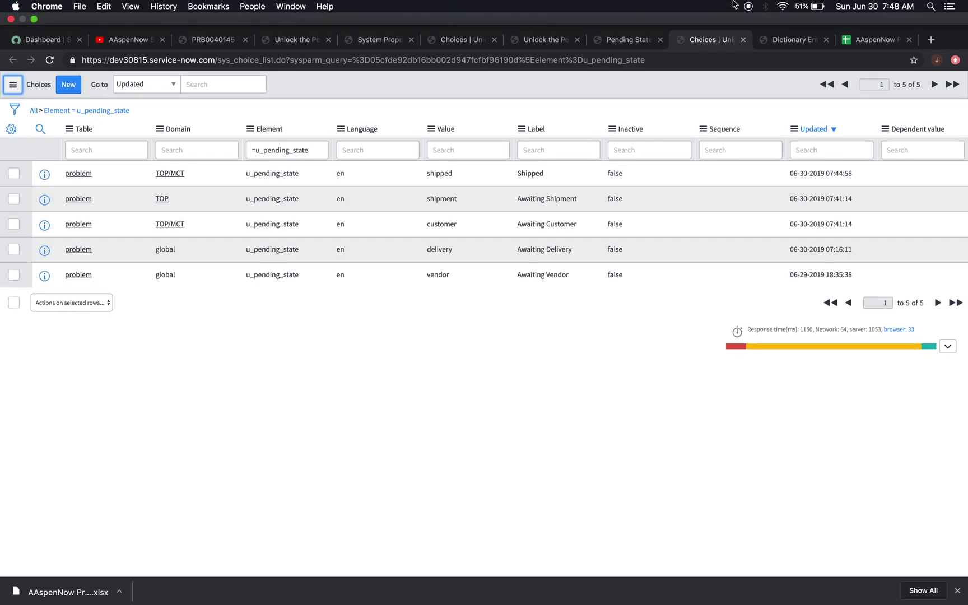